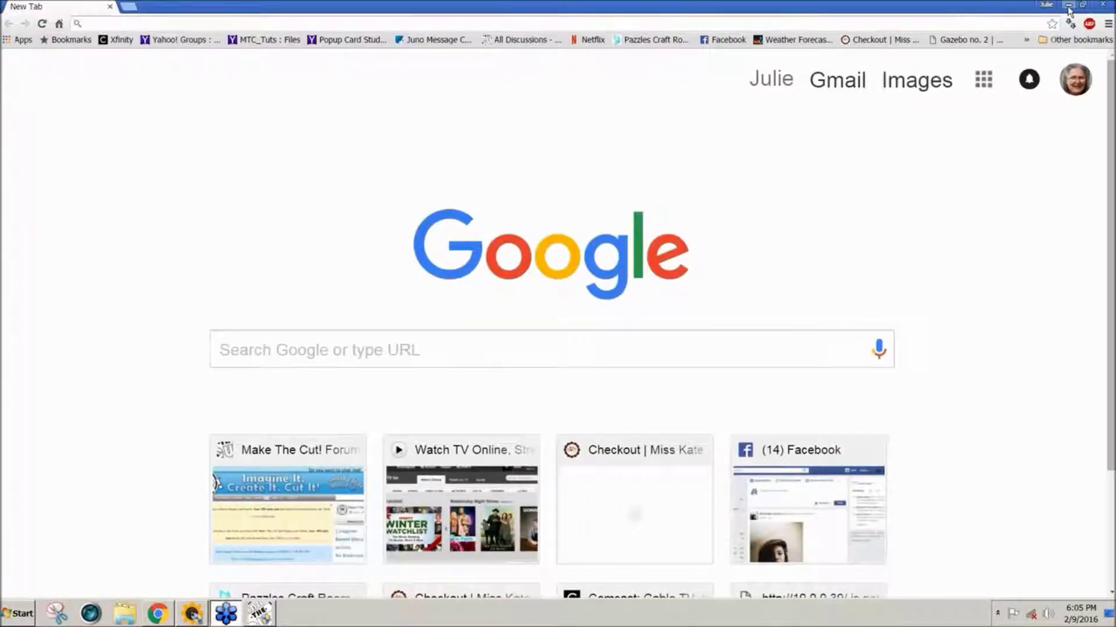
Step: Open 01HeartCard_JF.jpg from HeartBorderCards\Photos as a full image preview
{"action": "left_click", "coordinate": [1069, 6]}
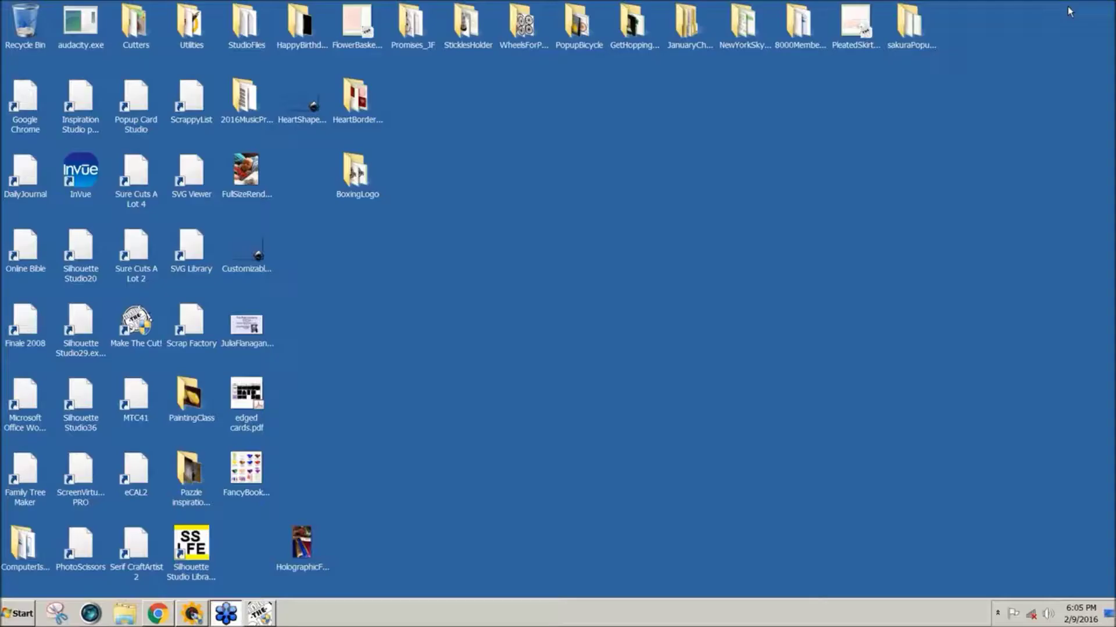
{"action": "double_click", "coordinate": [359, 100]}
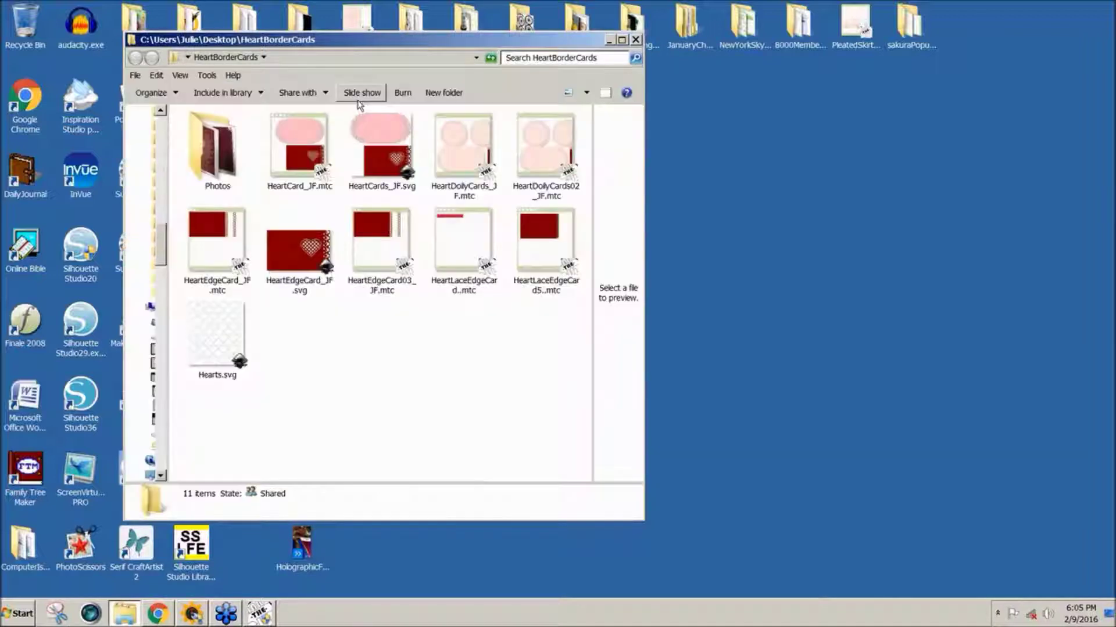
{"action": "double_click", "coordinate": [218, 149]}
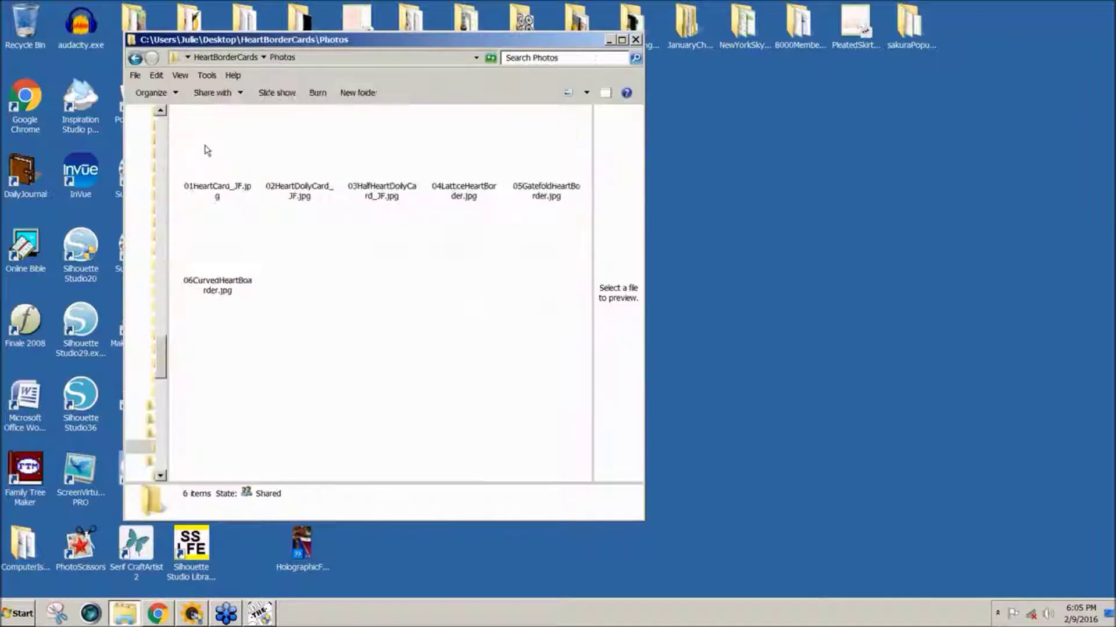
{"action": "left_click", "coordinate": [219, 148]}
{"action": "double_click", "coordinate": [220, 148]}
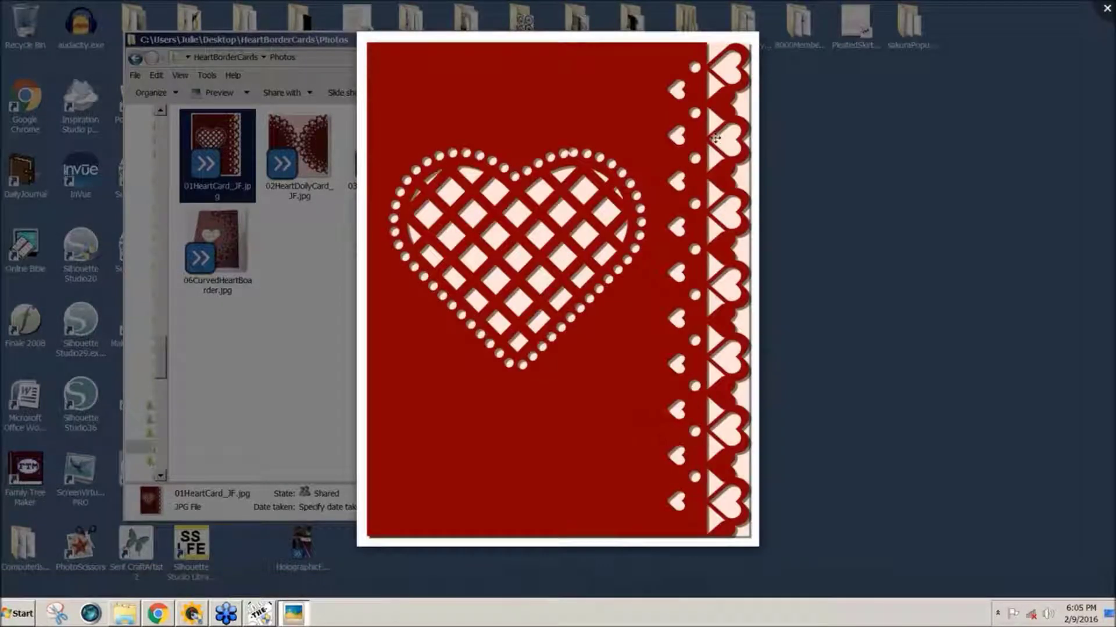
Step: Advance to the heart doily card photo and briefly run the slideshow
{"action": "mouse_move", "coordinate": [712, 491]}
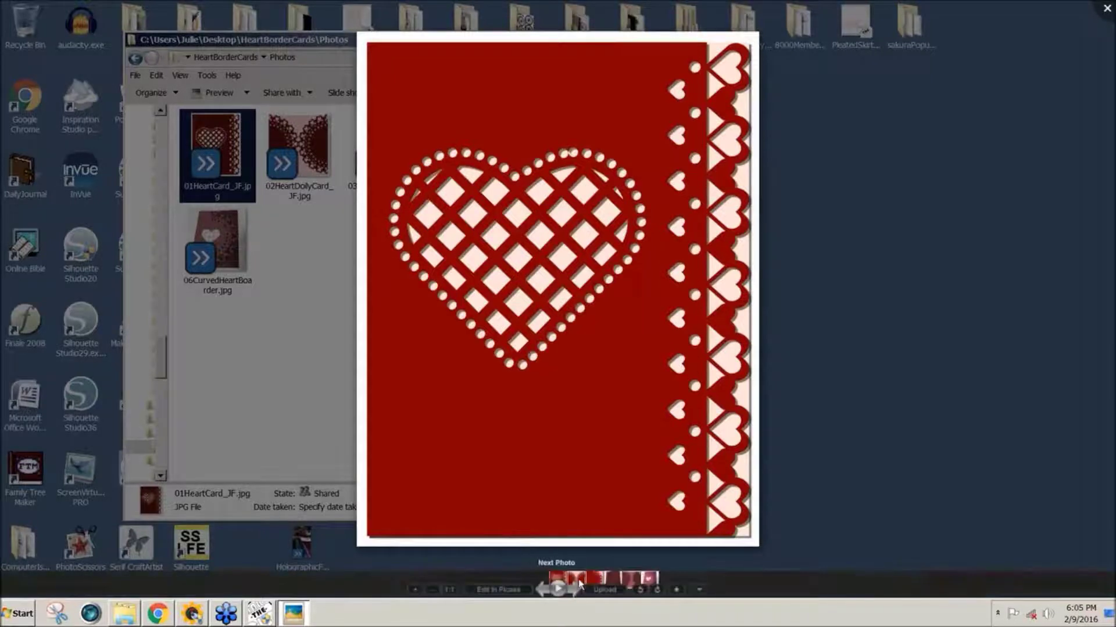
{"action": "left_click", "coordinate": [578, 581]}
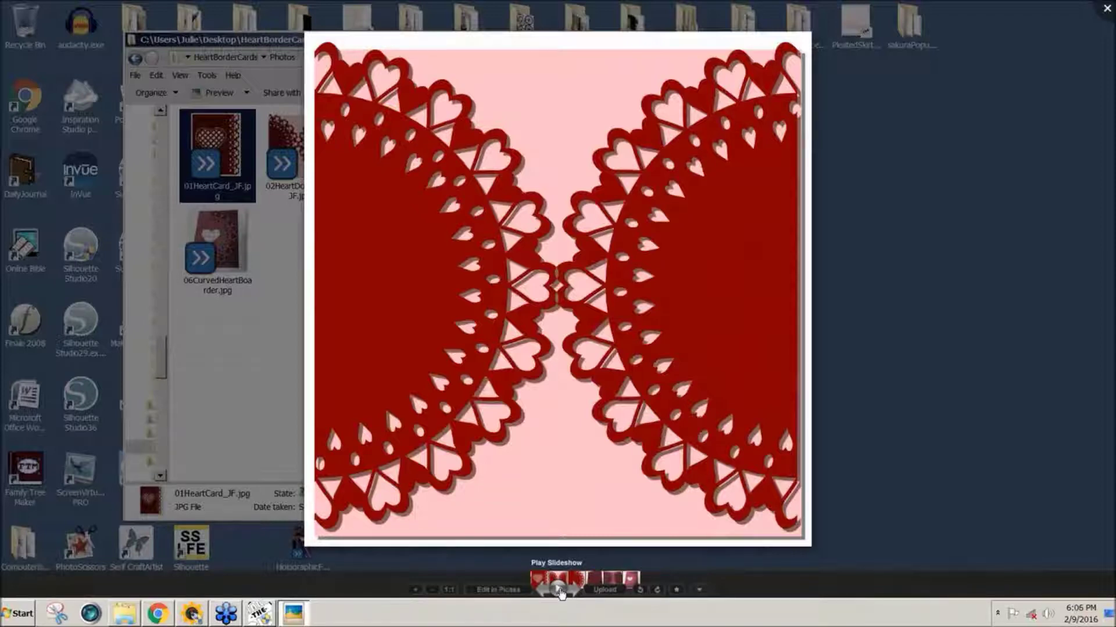
{"action": "left_click", "coordinate": [560, 591]}
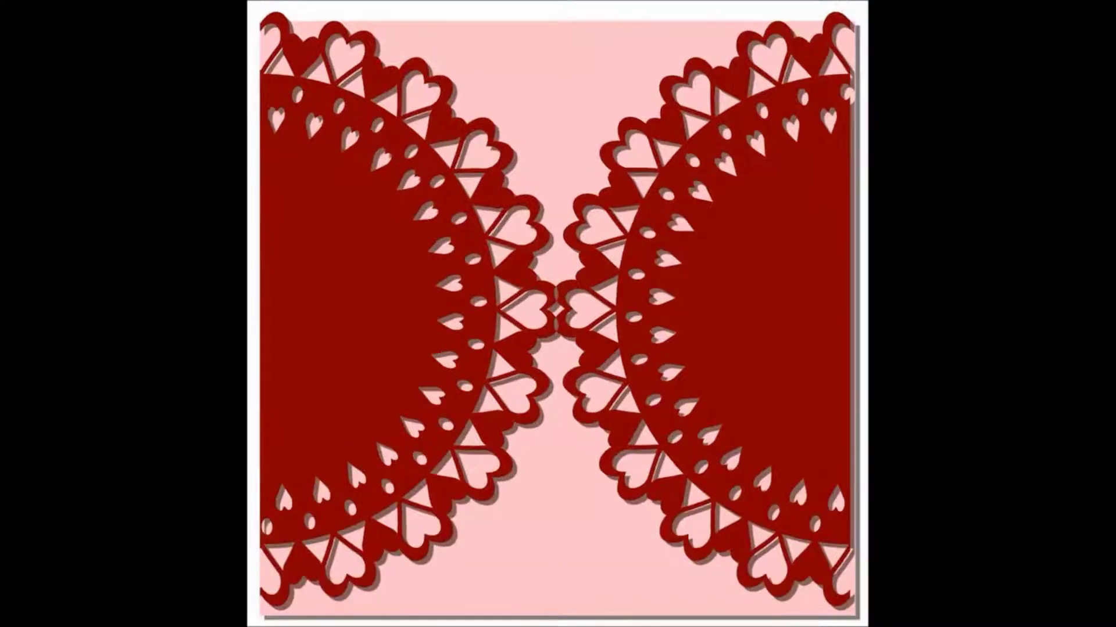
{"action": "key", "text": "Escape"}
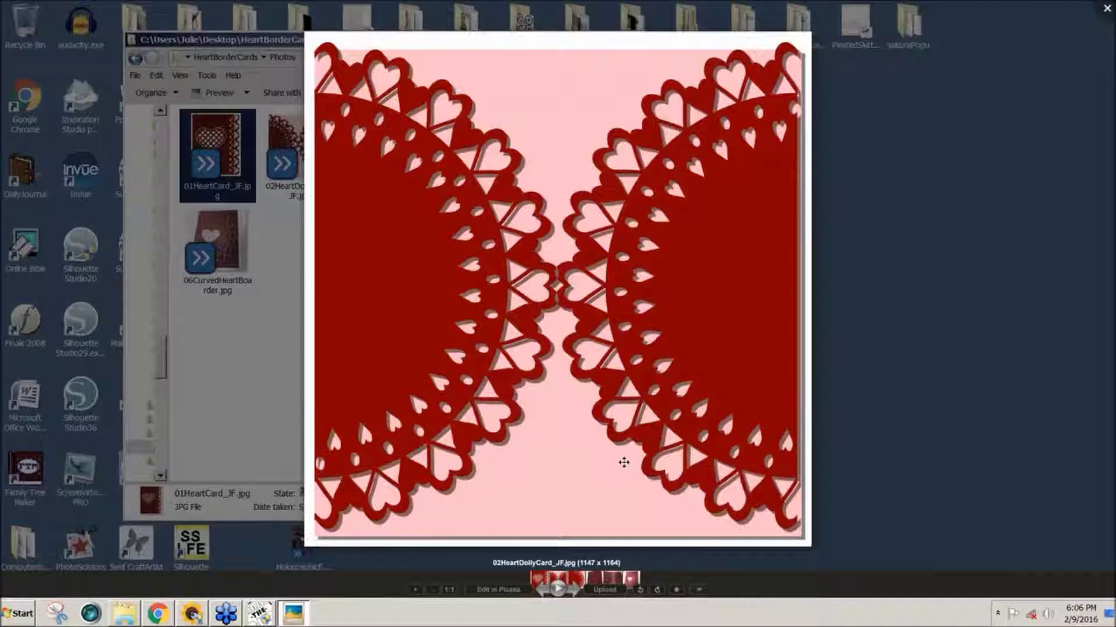
Step: Step through the remaining cards to 06CurvedHeartBoarder.jpg, then close the viewer
{"action": "key", "text": "Right"}
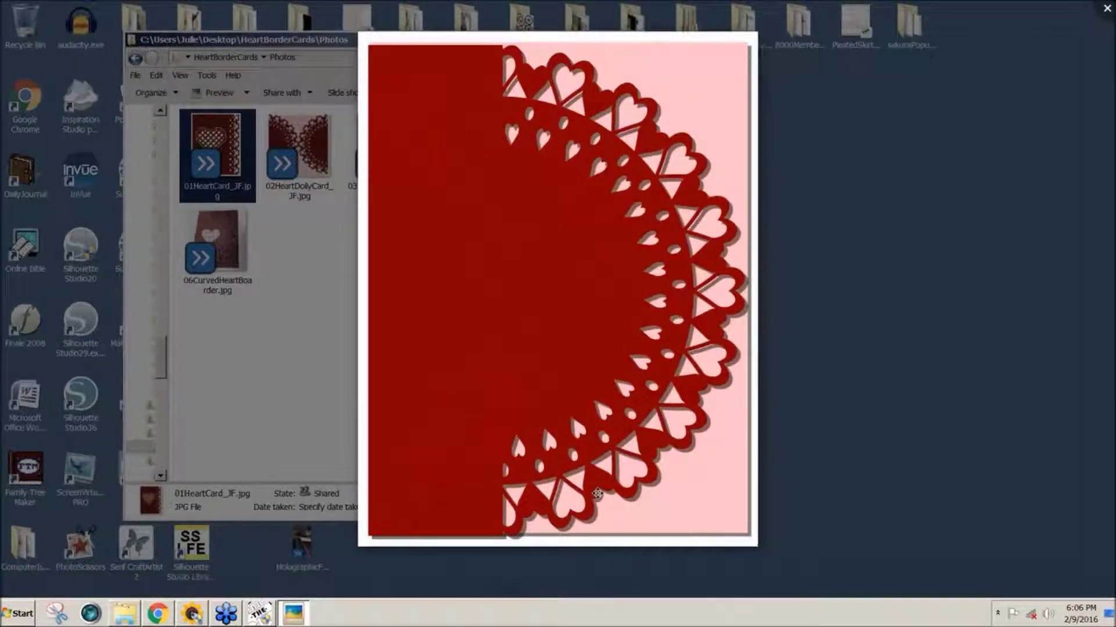
{"action": "key", "text": "Right"}
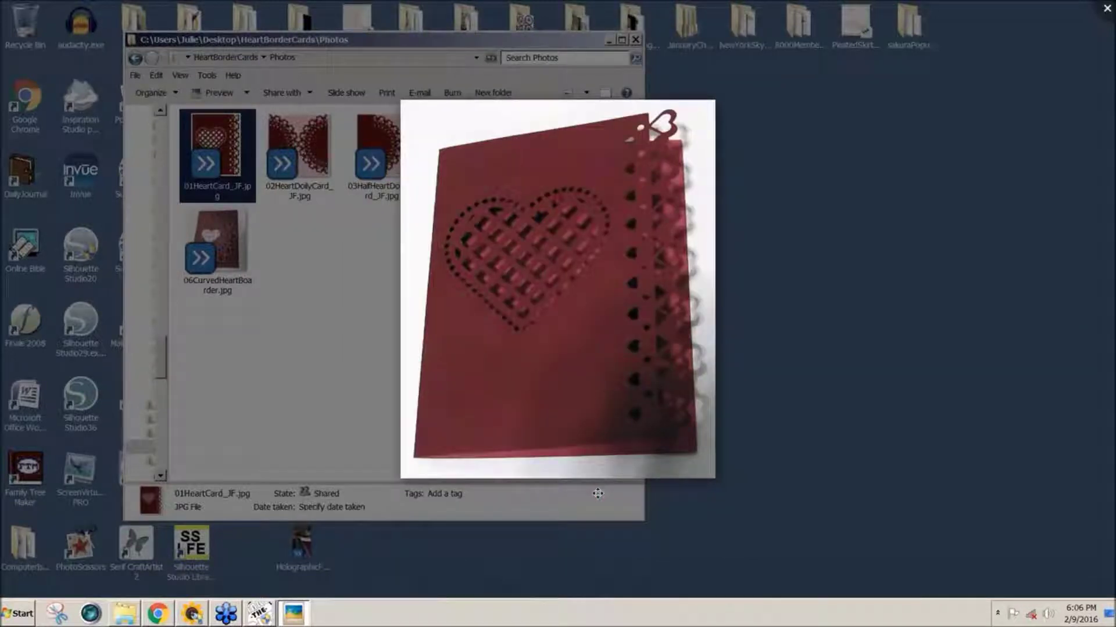
{"action": "key", "text": "Right"}
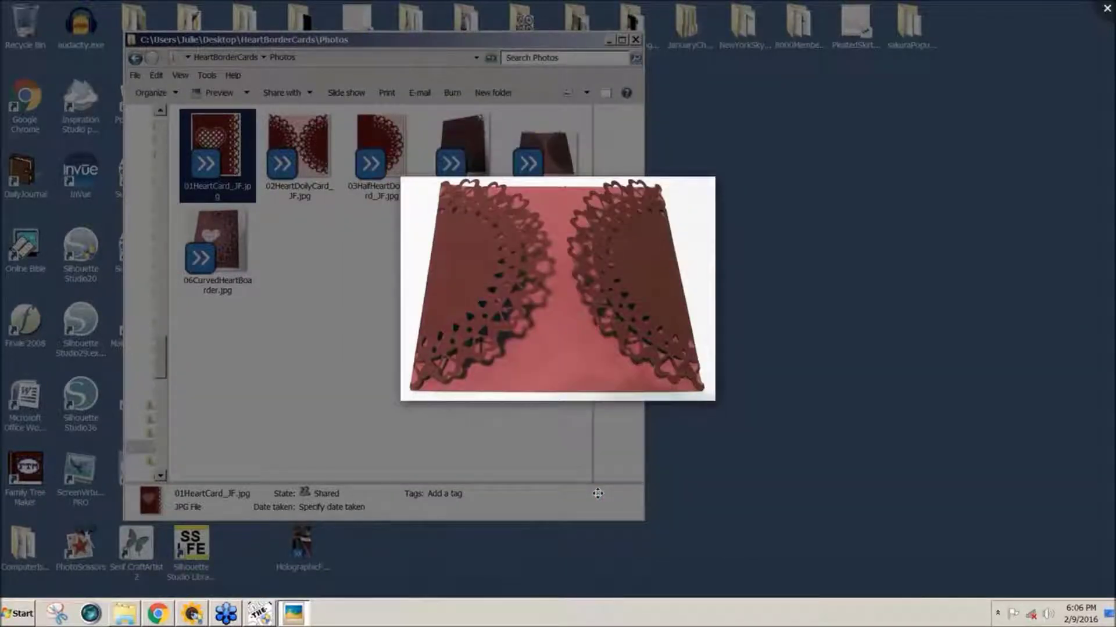
{"action": "key", "text": "Right"}
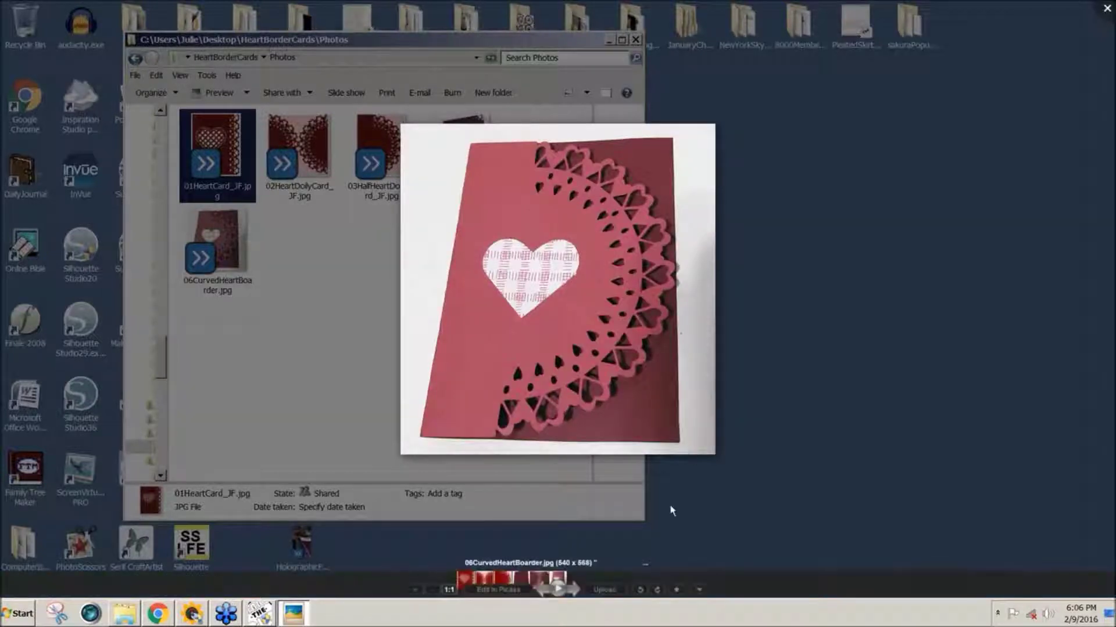
{"action": "key", "text": "Escape"}
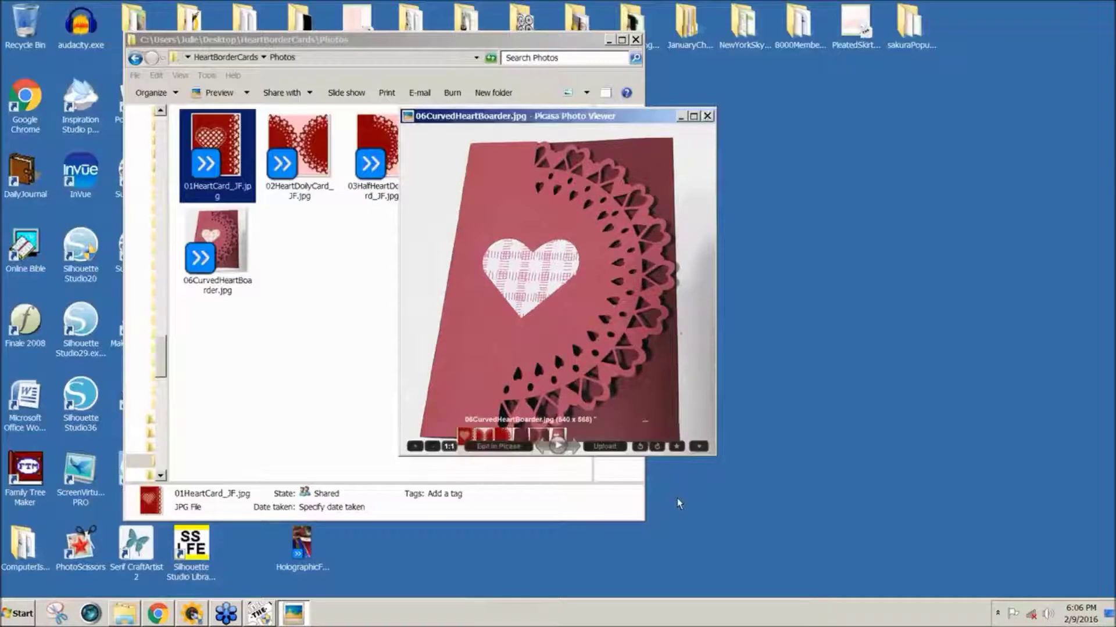
Step: Close Explorer and add Heart 1 (Generic), found by searching 'he' in Basic Shapes, to the mat
{"action": "left_click", "coordinate": [635, 40]}
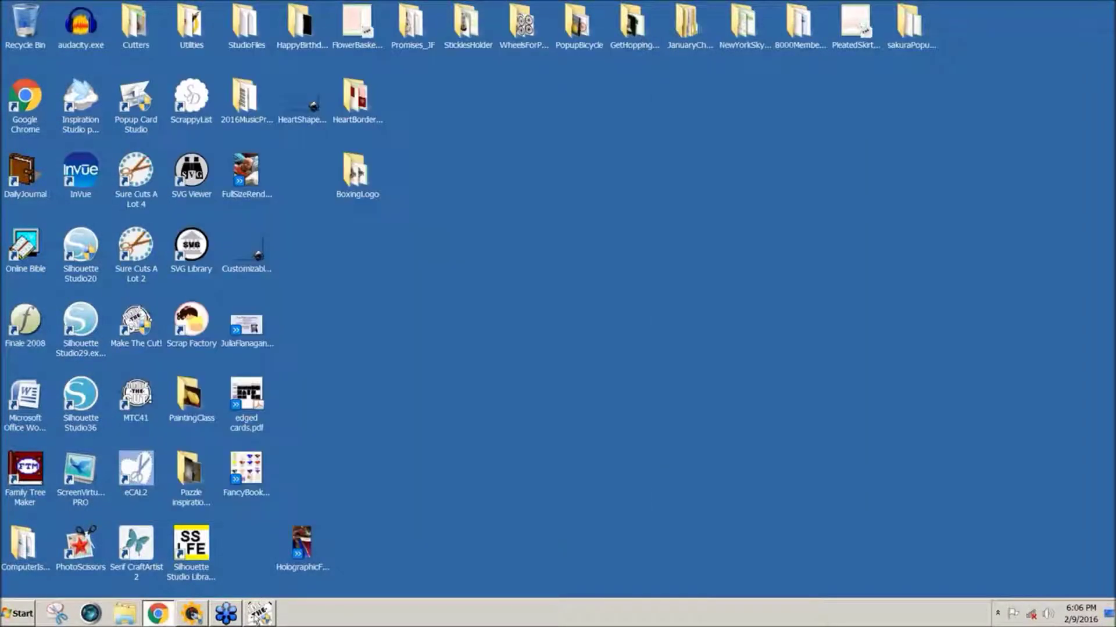
{"action": "left_click", "coordinate": [257, 614]}
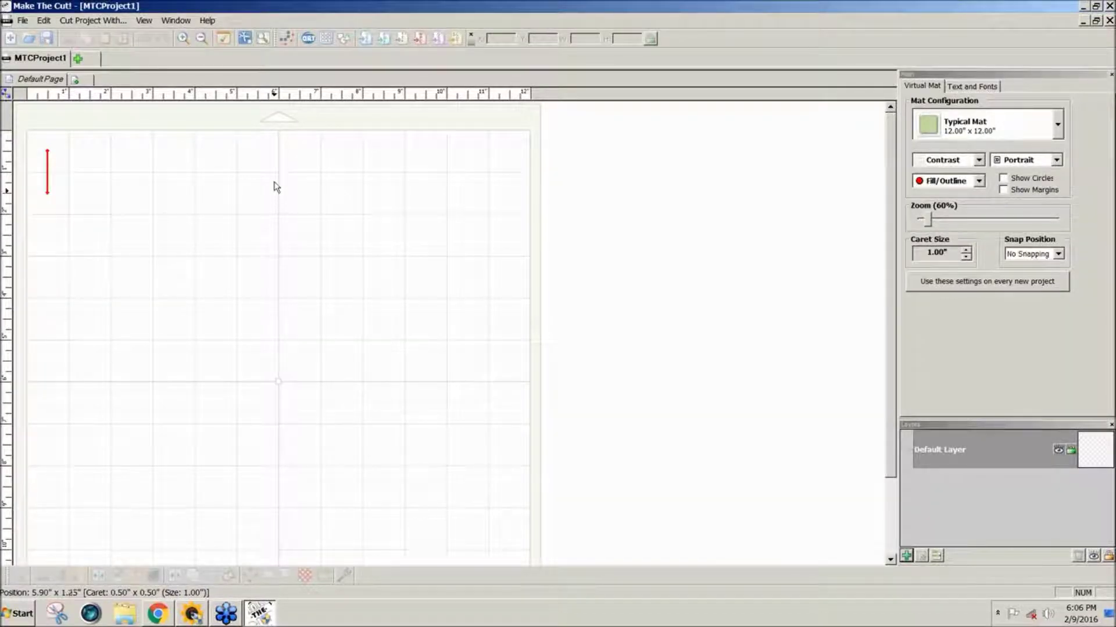
{"action": "left_click", "coordinate": [343, 39]}
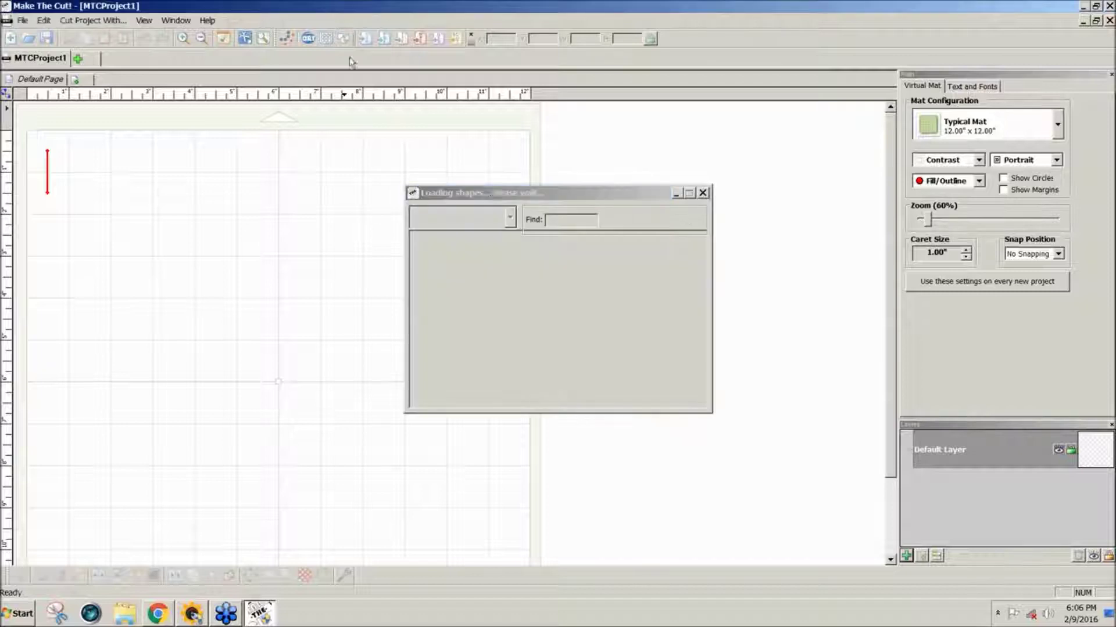
{"action": "left_click_drag", "start_coordinate": [564, 222], "coordinate": [529, 215]}
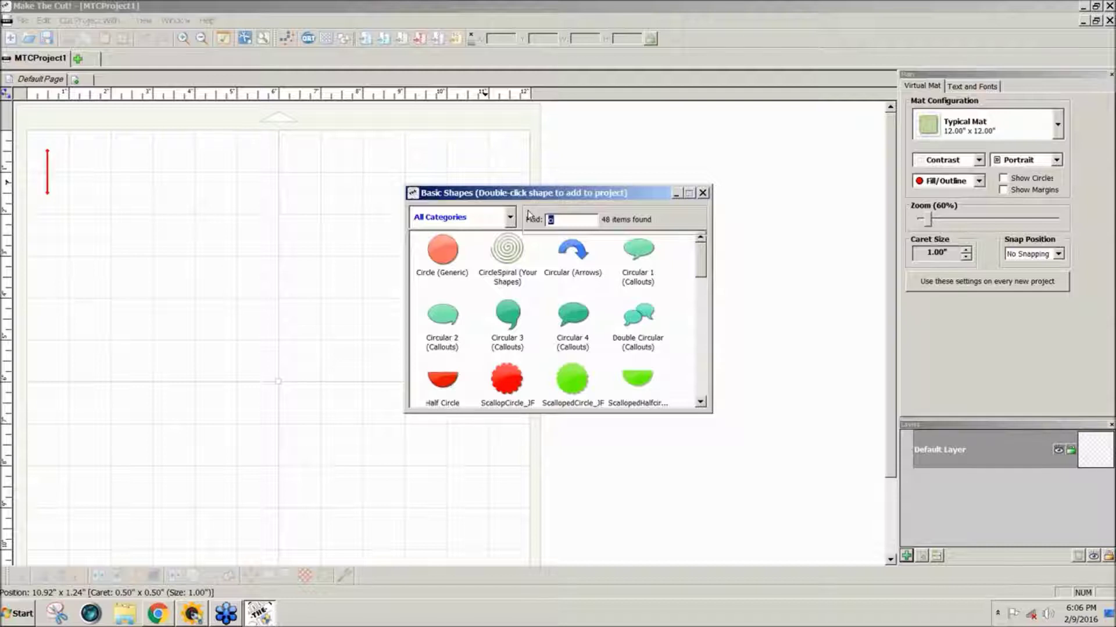
{"action": "type", "text": "he"}
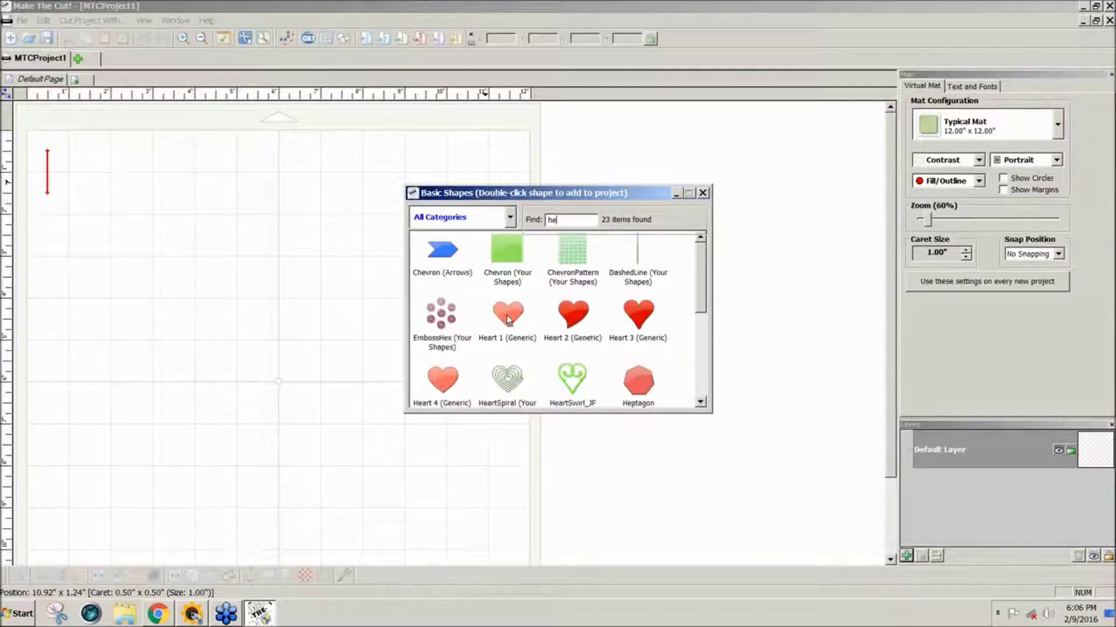
{"action": "double_click", "coordinate": [508, 319]}
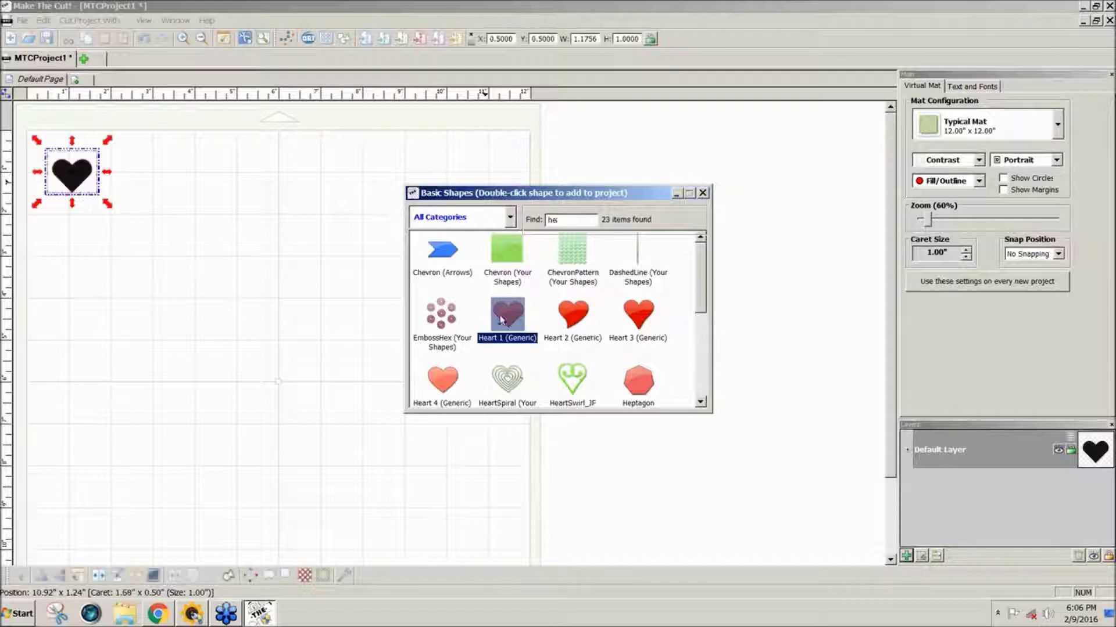
{"action": "left_click", "coordinate": [702, 192]}
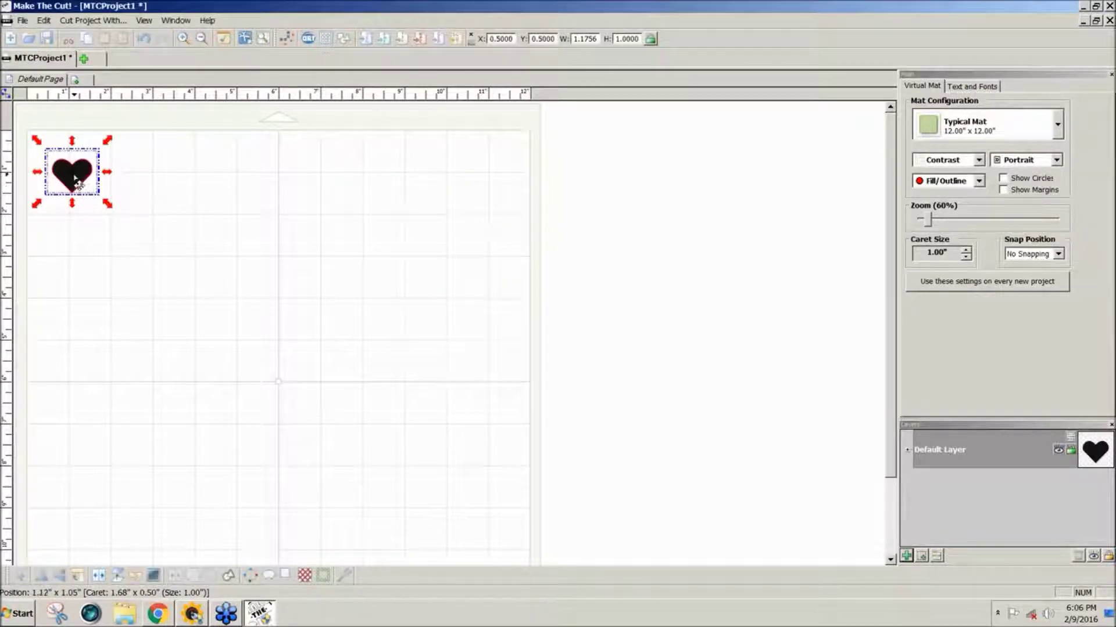
Step: Nudge the heart toward the top-left corner and paste a copy of it alongside
{"action": "left_click_drag", "start_coordinate": [75, 183], "coordinate": [66, 177]}
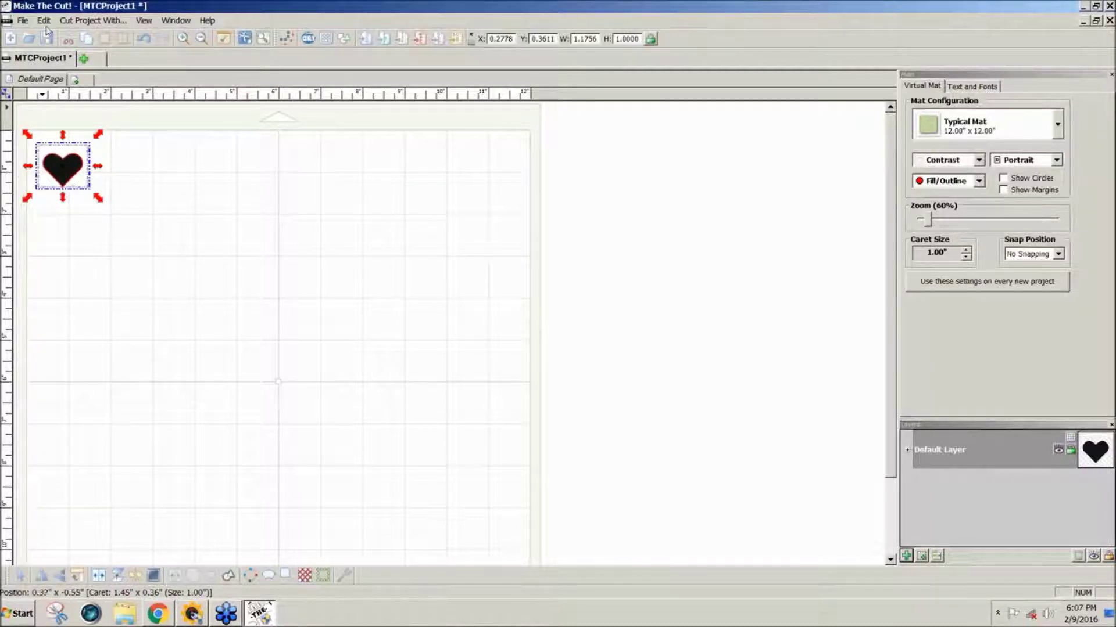
{"action": "left_click", "coordinate": [46, 22]}
{"action": "left_click", "coordinate": [58, 77]}
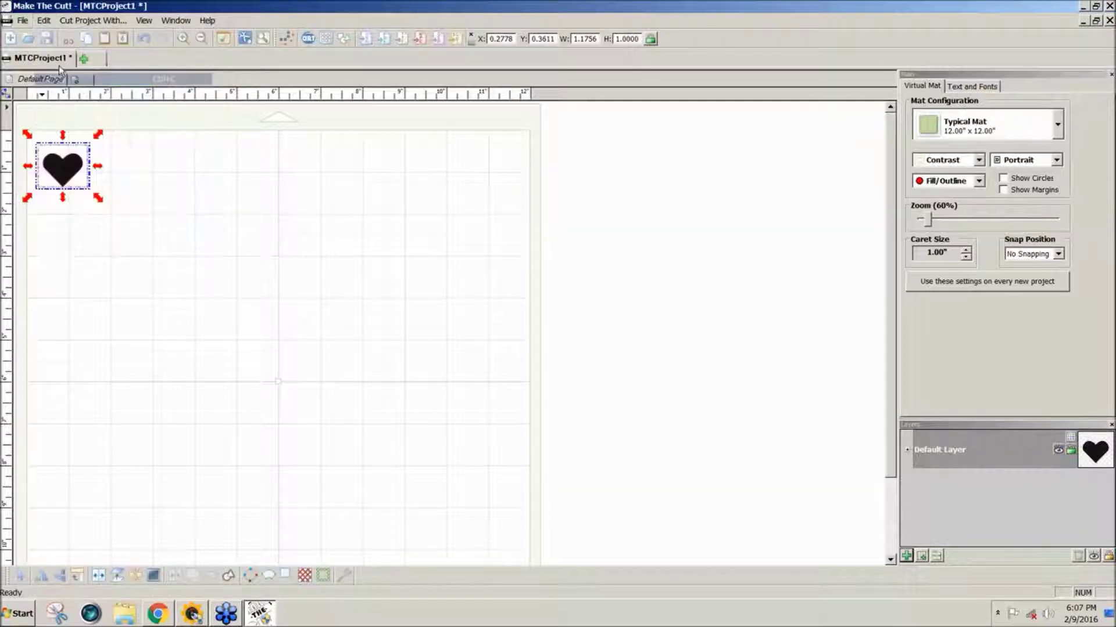
{"action": "left_click", "coordinate": [49, 22]}
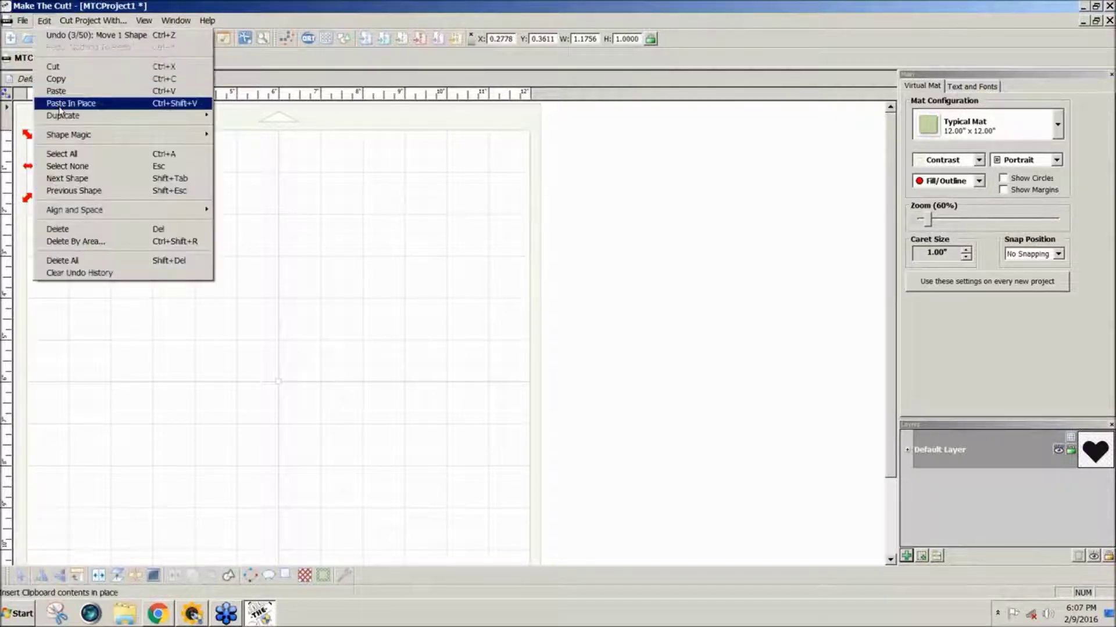
{"action": "left_click", "coordinate": [60, 105]}
{"action": "left_click_drag", "start_coordinate": [74, 186], "coordinate": [121, 194]}
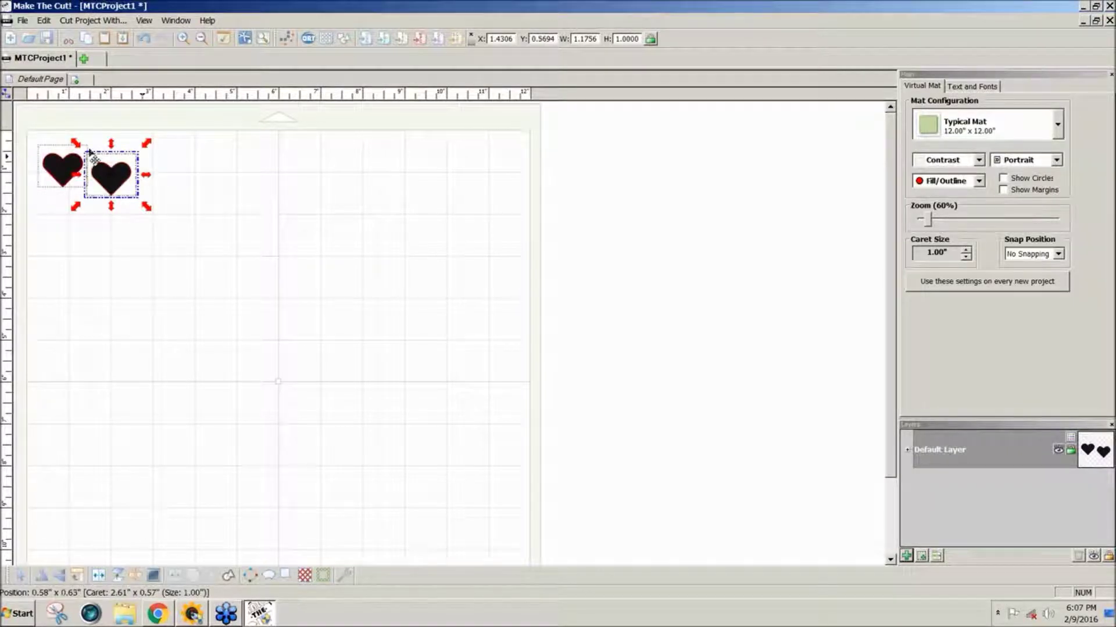
Step: Resize the copy to height 0.6 with locked proportions and move it onto the big heart's lower right
{"action": "left_click", "coordinate": [649, 41]}
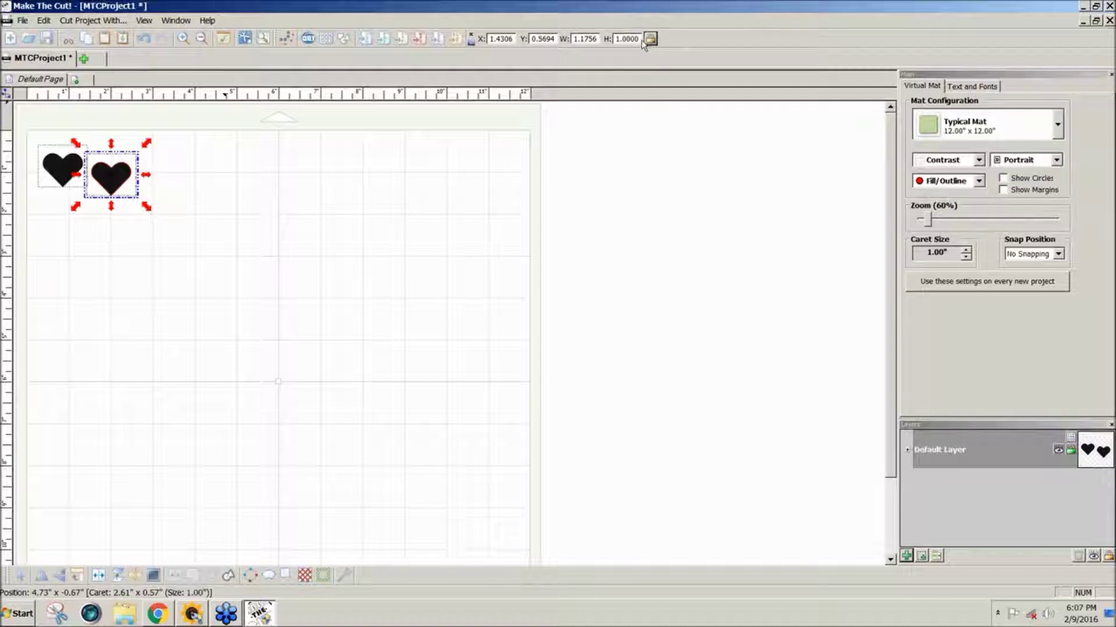
{"action": "double_click", "coordinate": [626, 38]}
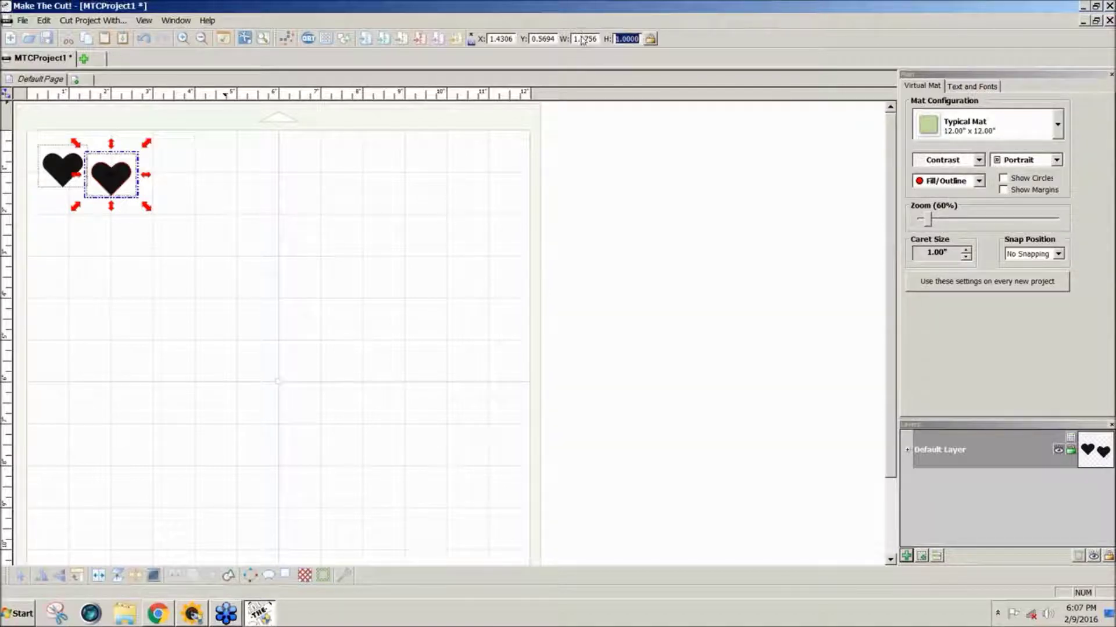
{"action": "key", "text": "BackSpace"}
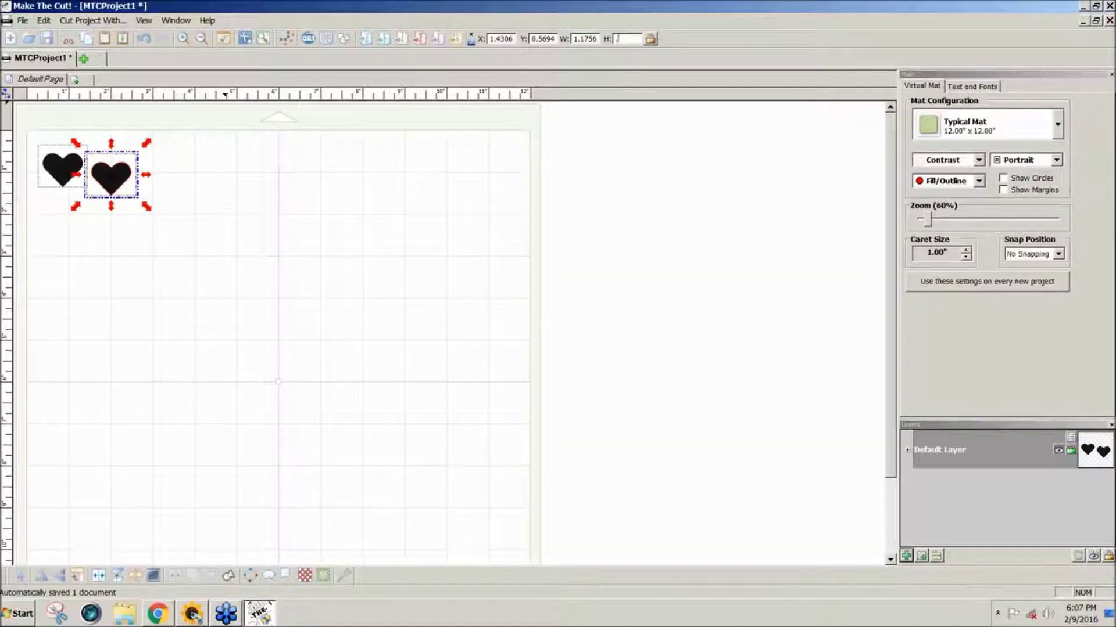
{"action": "type", "text": ".6"}
{"action": "key", "text": "Return"}
{"action": "left_click_drag", "start_coordinate": [108, 174], "coordinate": [108, 182]}
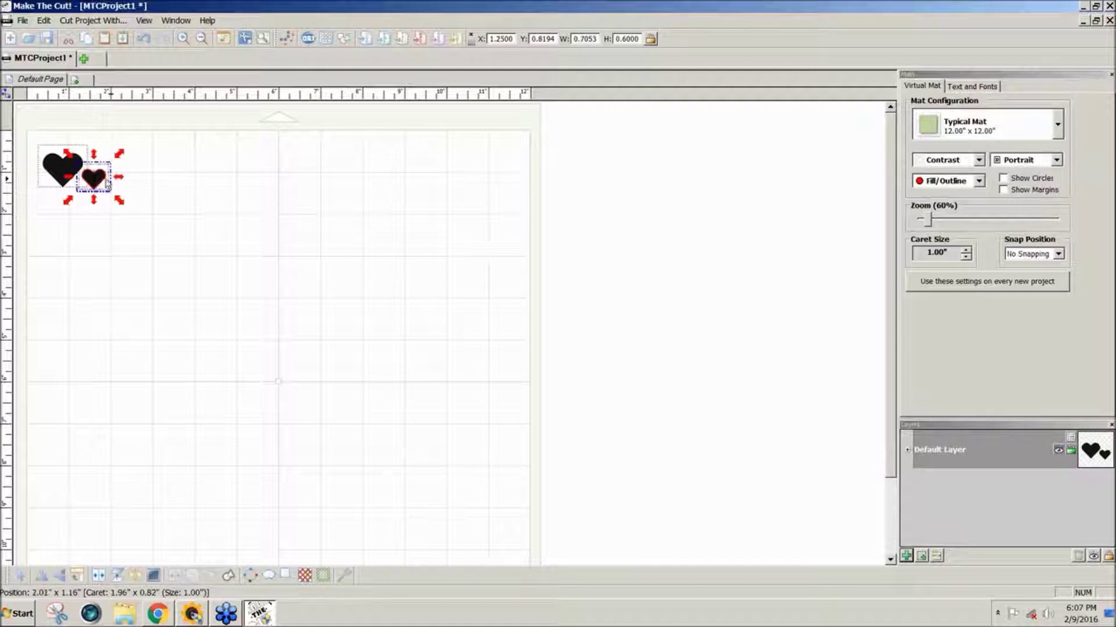
Step: Switch the mat and shape colour to green
{"action": "left_click", "coordinate": [977, 162]}
{"action": "left_click", "coordinate": [936, 175]}
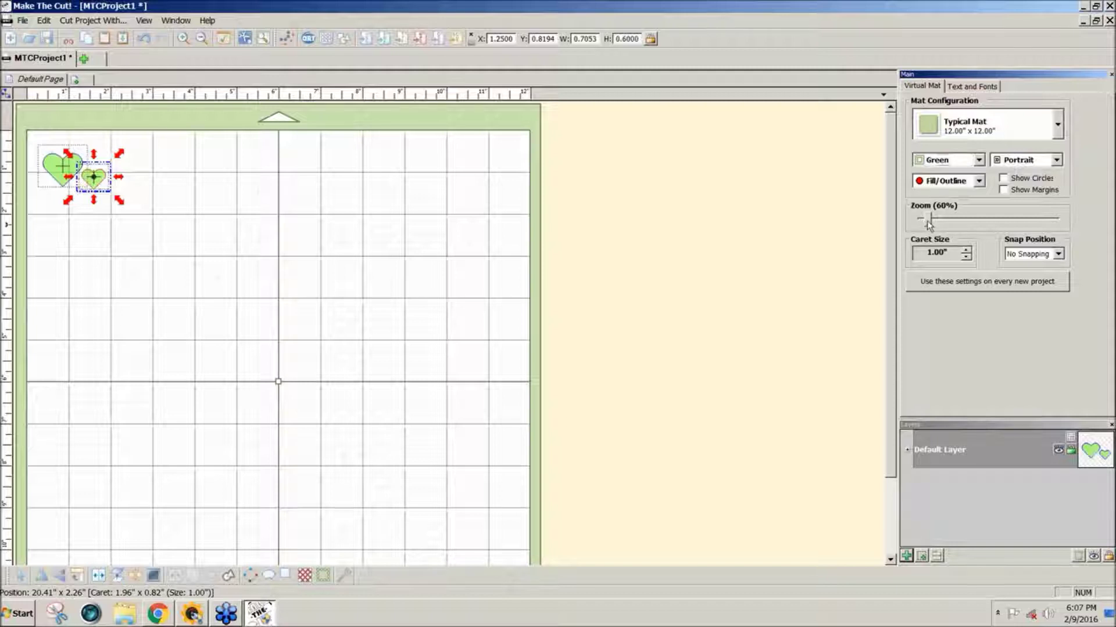
{"action": "left_click_drag", "start_coordinate": [928, 226], "coordinate": [937, 220]}
Step: Centre the small heart on the big heart, then nudge it slightly lower to X 0.7873, Y 0.7016
{"action": "left_click_drag", "start_coordinate": [282, 319], "coordinate": [32, 163]}
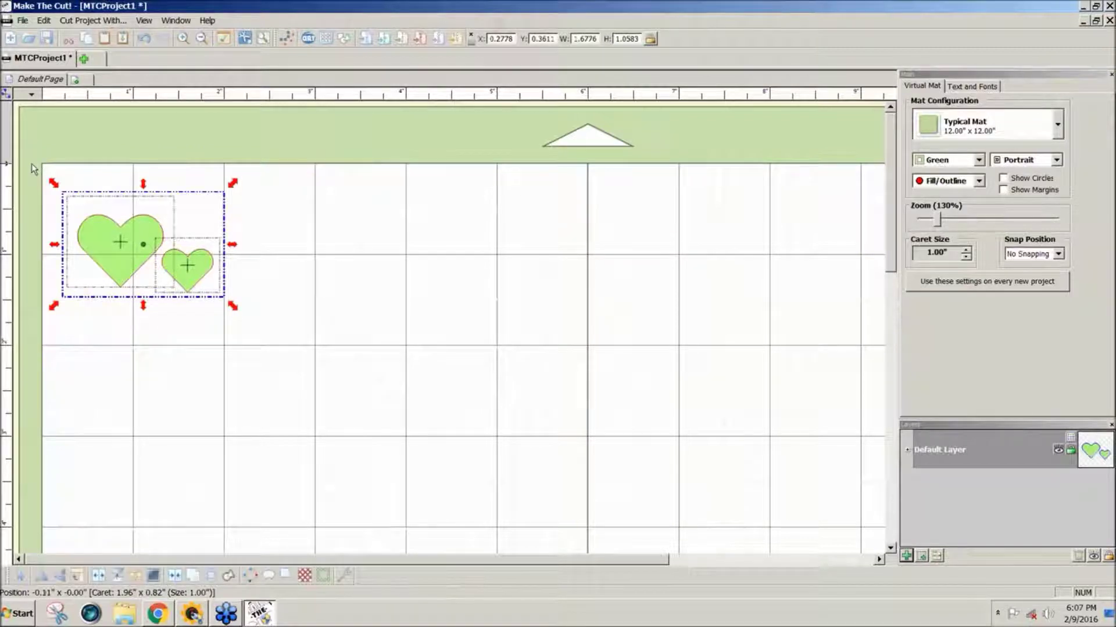
{"action": "key", "text": "ctrl+shift+c"}
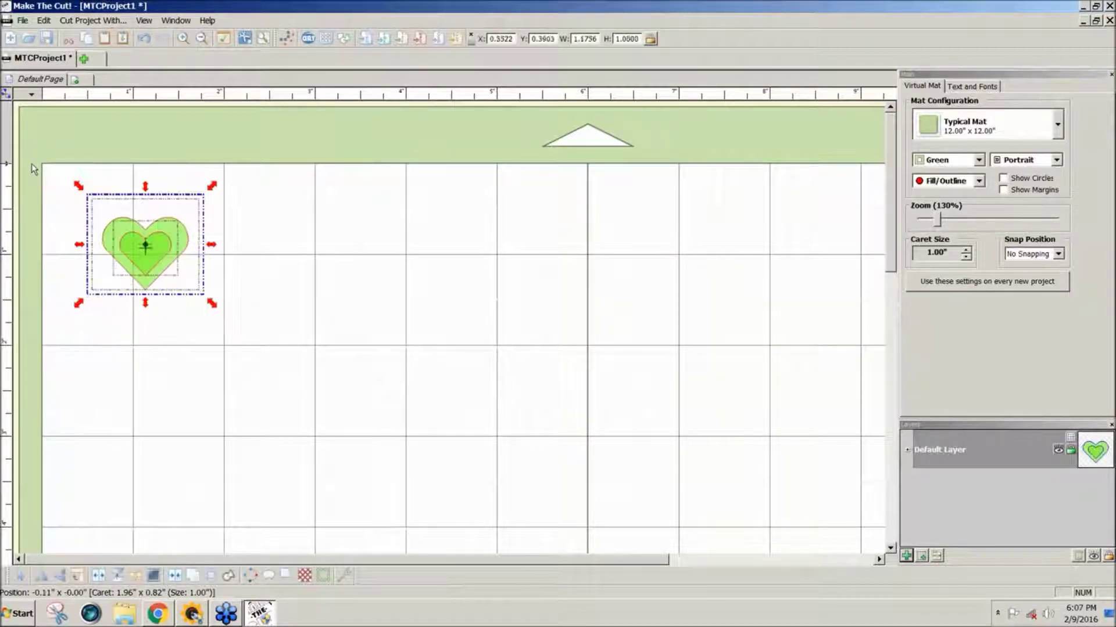
{"action": "left_click", "coordinate": [357, 286]}
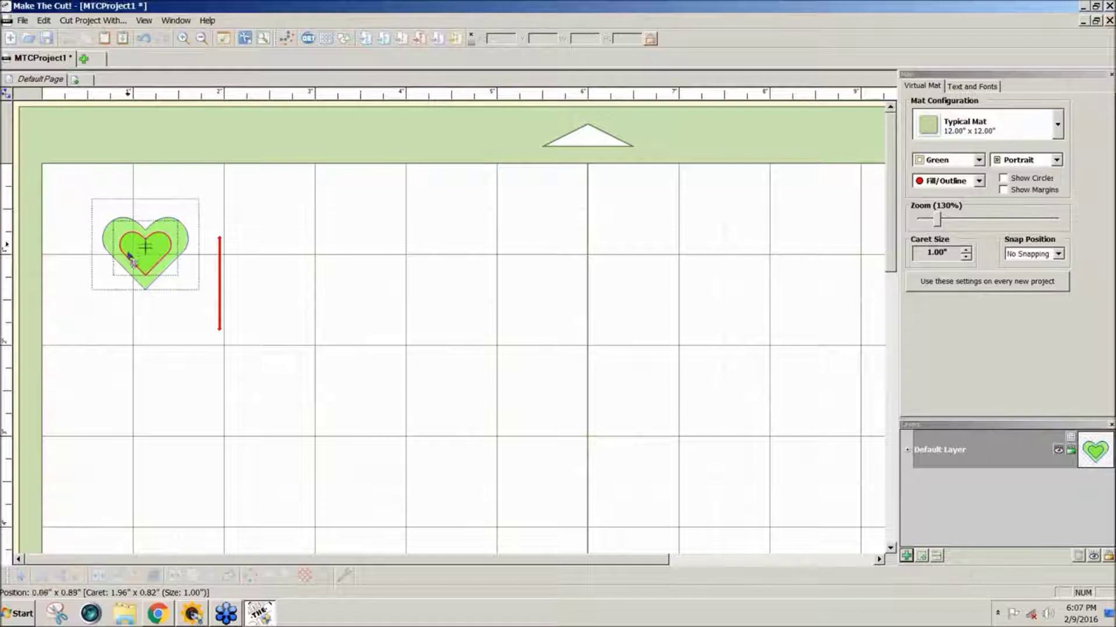
{"action": "left_click", "coordinate": [145, 260]}
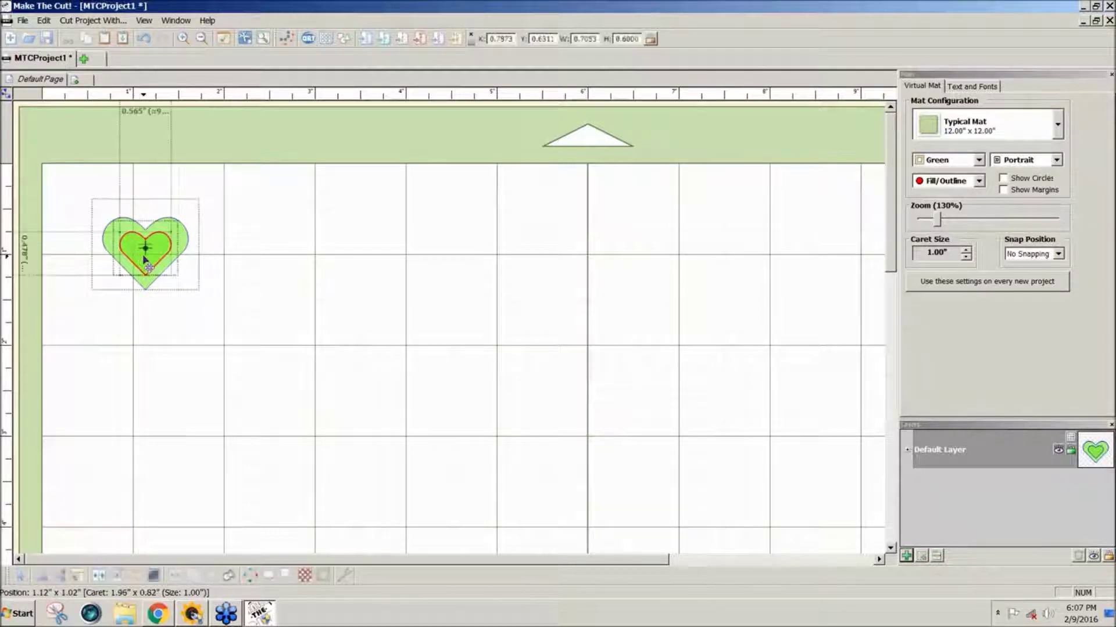
{"action": "key", "text": "Down"}
{"action": "key", "text": "Down"}
{"action": "key", "text": "Down"}
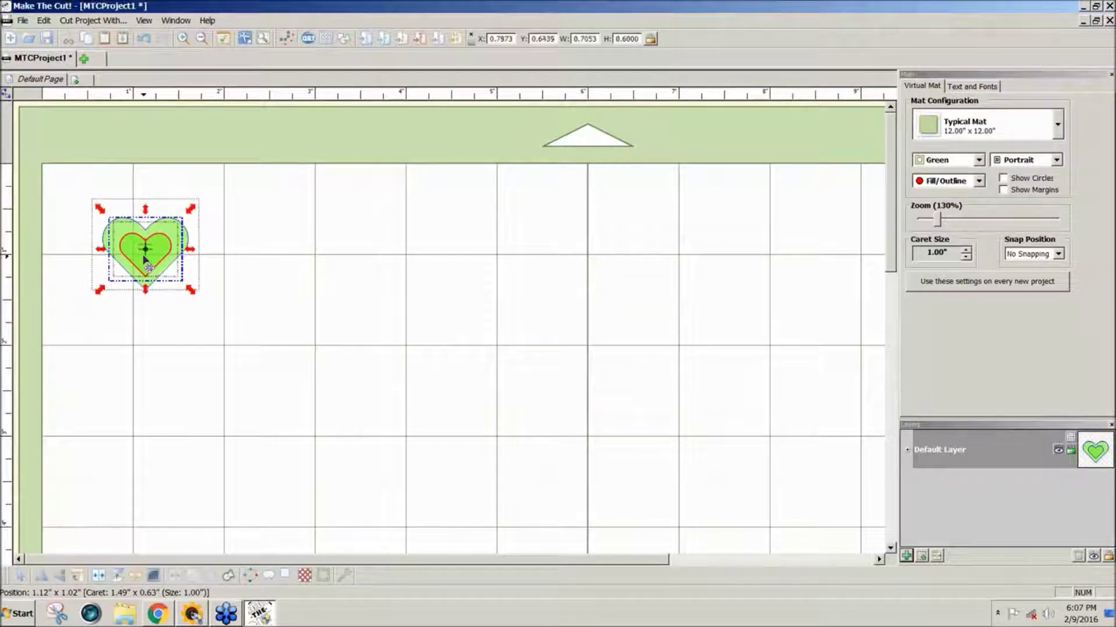
{"action": "key", "text": "Down"}
{"action": "key", "text": "Down"}
{"action": "key", "text": "Down"}
{"action": "key", "text": "Down"}
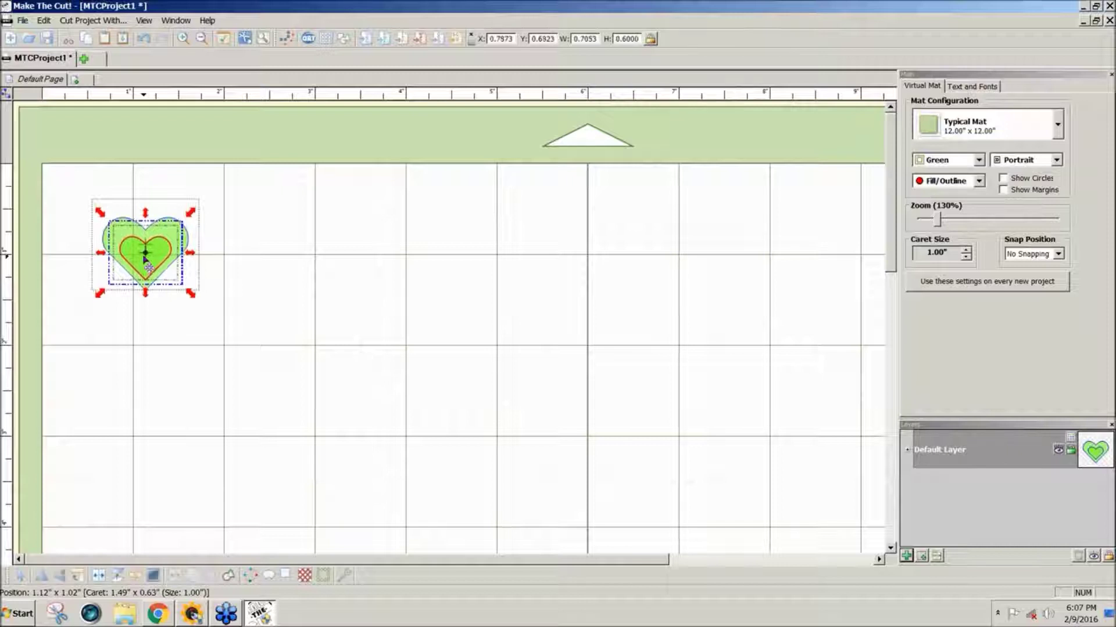
{"action": "key", "text": "Up"}
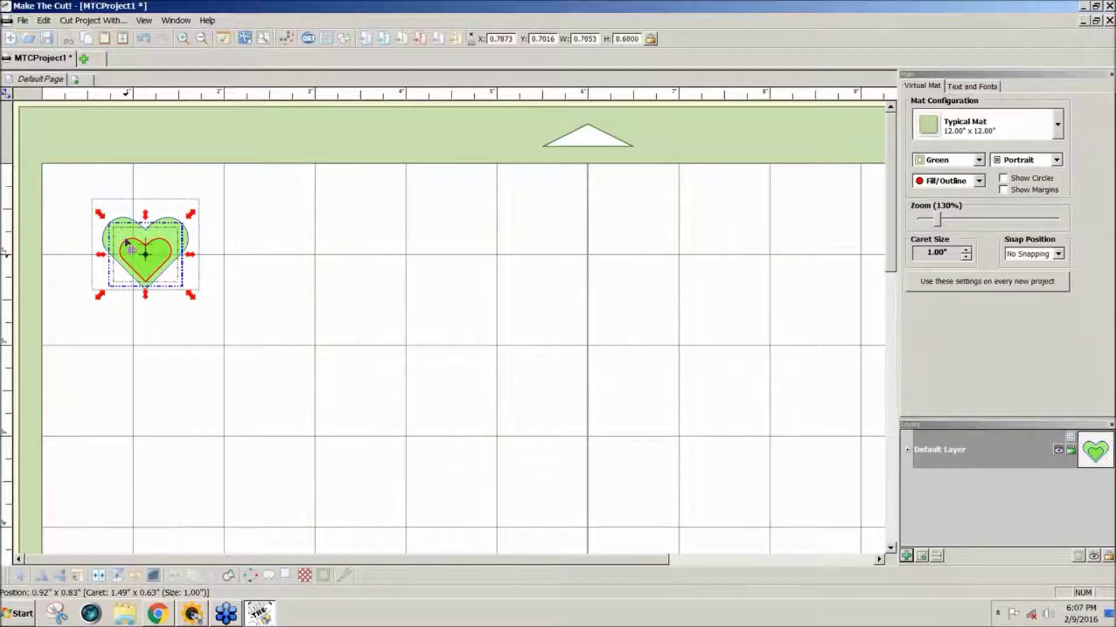
{"action": "left_click", "coordinate": [237, 294]}
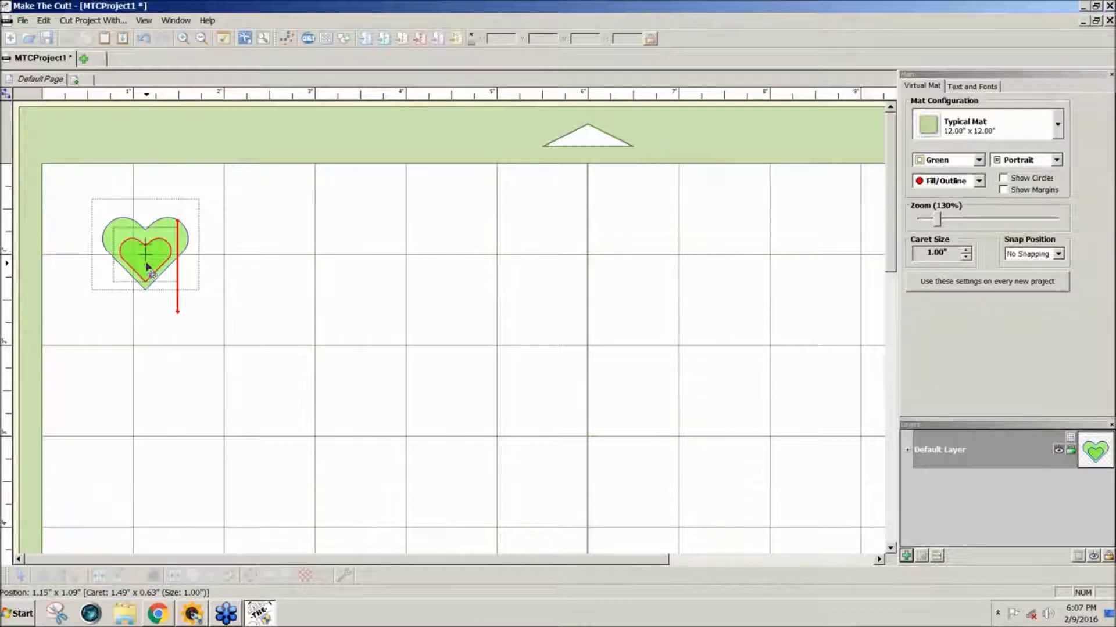
Step: Place a copy of the small heart to the right, then join the big and inner hearts into a hollow heart frame
{"action": "left_click", "coordinate": [148, 268]}
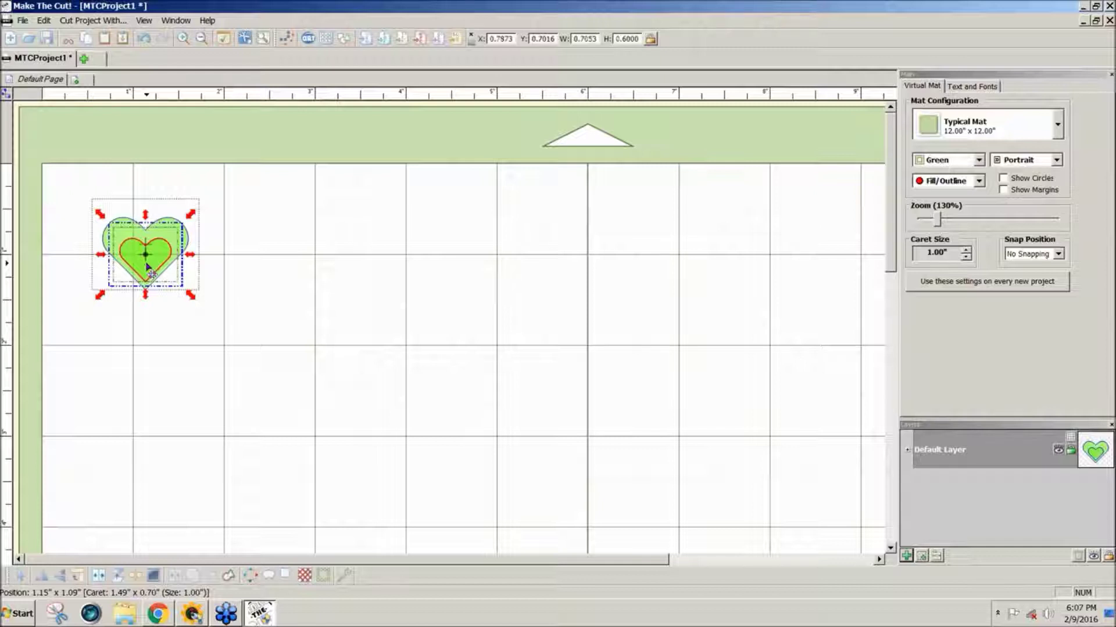
{"action": "left_click_drag", "start_coordinate": [148, 267], "coordinate": [210, 279]}
{"action": "mouse_move", "coordinate": [68, 182]}
{"action": "left_mouse_down"}
{"action": "mouse_move", "coordinate": [174, 250]}
{"action": "mouse_move", "coordinate": [210, 308]}
{"action": "left_mouse_up"}
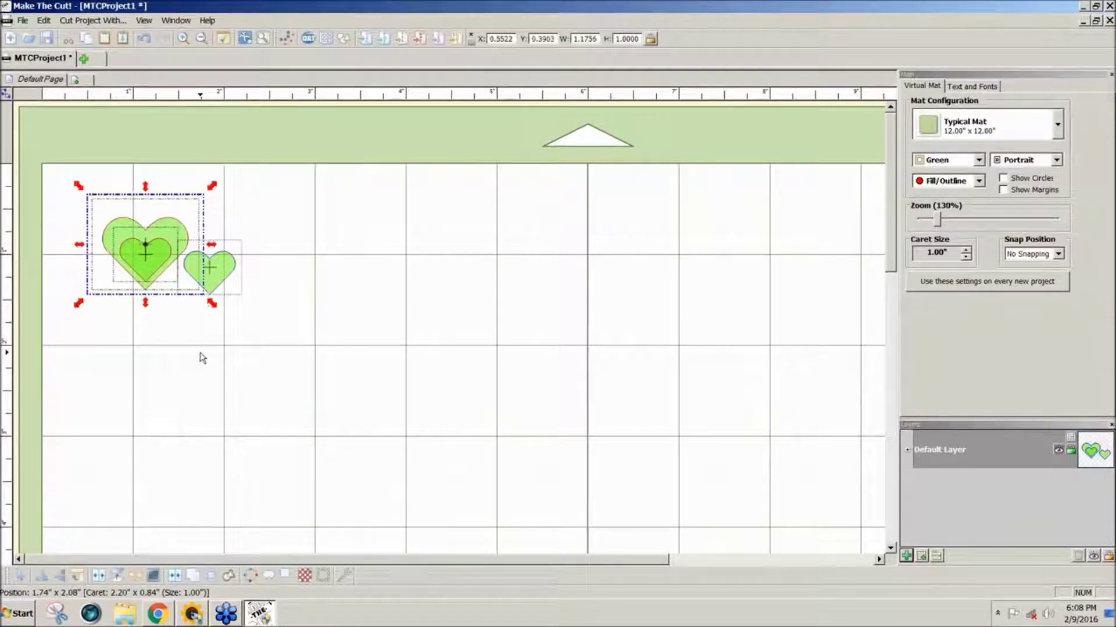
{"action": "left_click", "coordinate": [177, 576]}
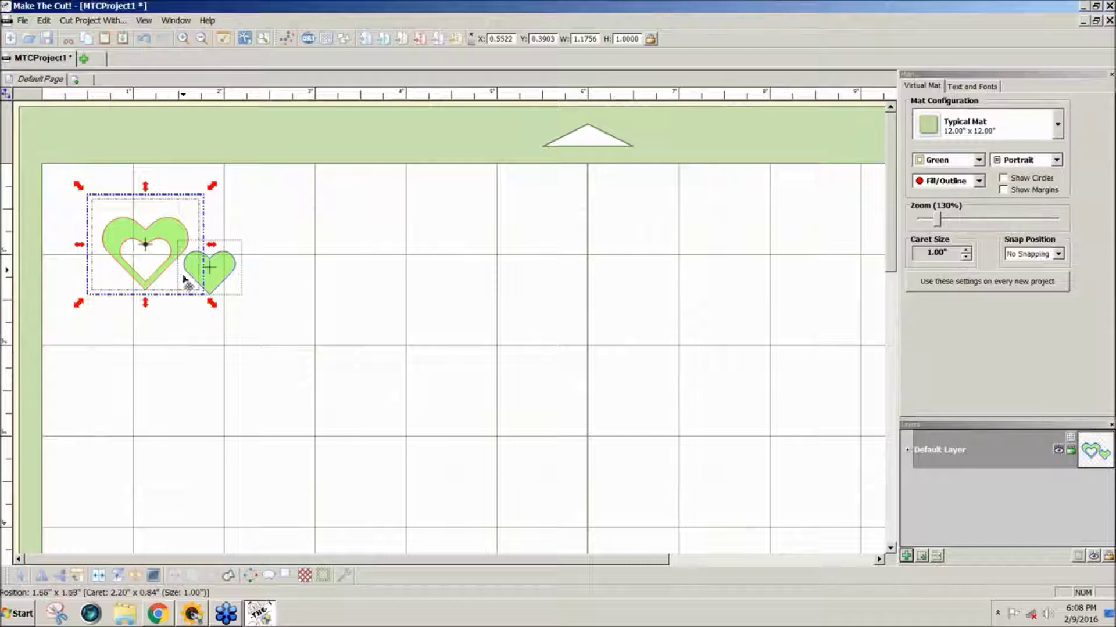
{"action": "left_click", "coordinate": [279, 312]}
Step: Nudge the small solid heart left to X 1.3899 so it overlaps the frame's right edge
{"action": "left_click_drag", "start_coordinate": [279, 312], "coordinate": [53, 172]}
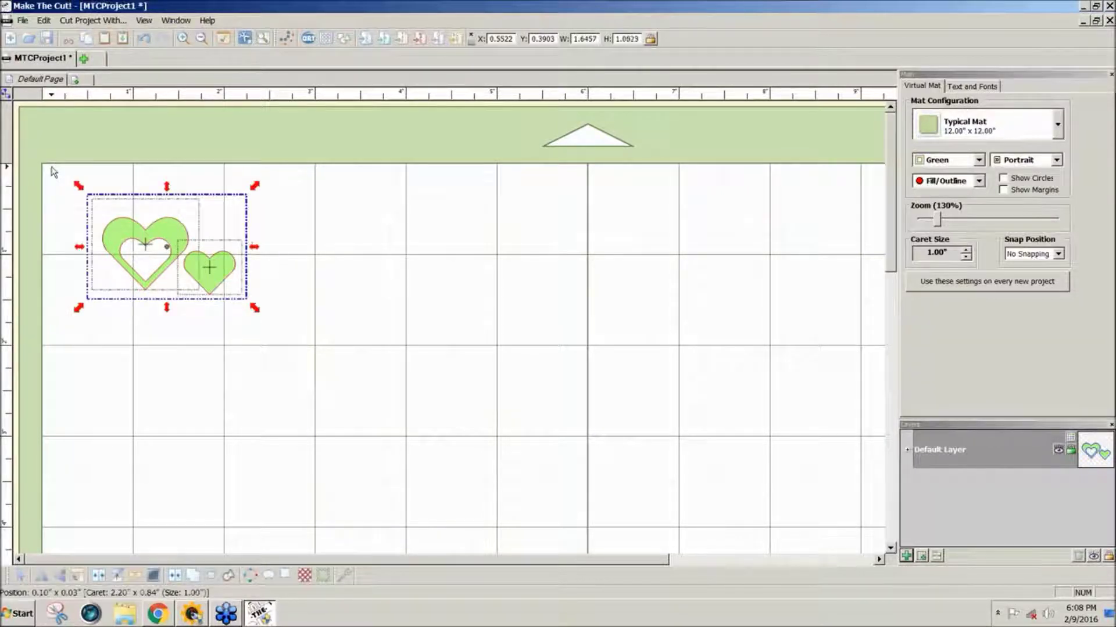
{"action": "left_click", "coordinate": [306, 293]}
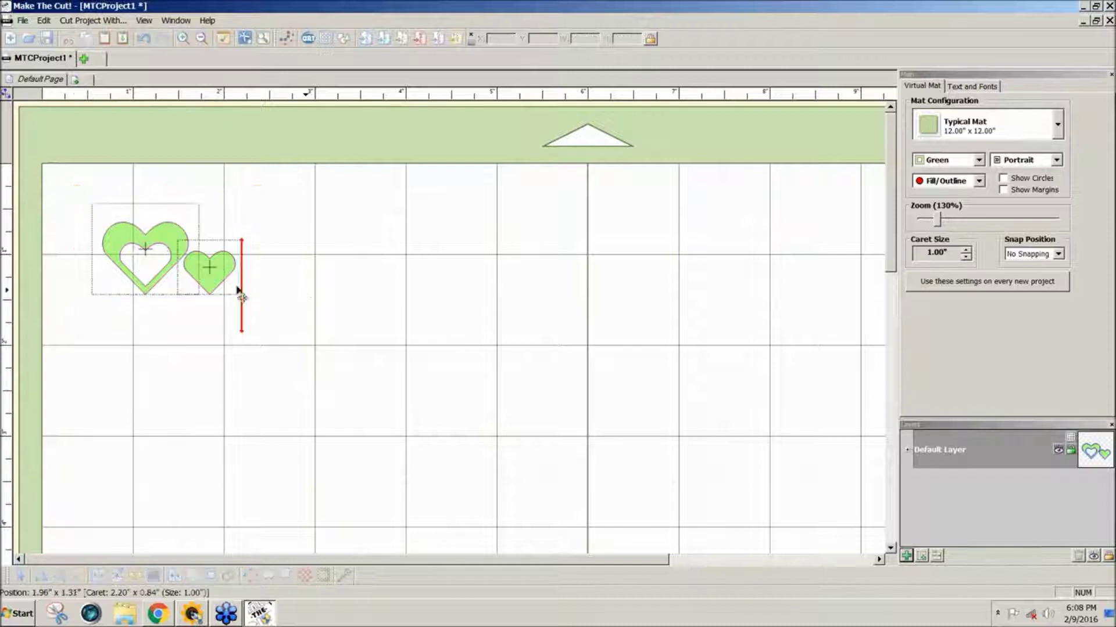
{"action": "left_click", "coordinate": [213, 284]}
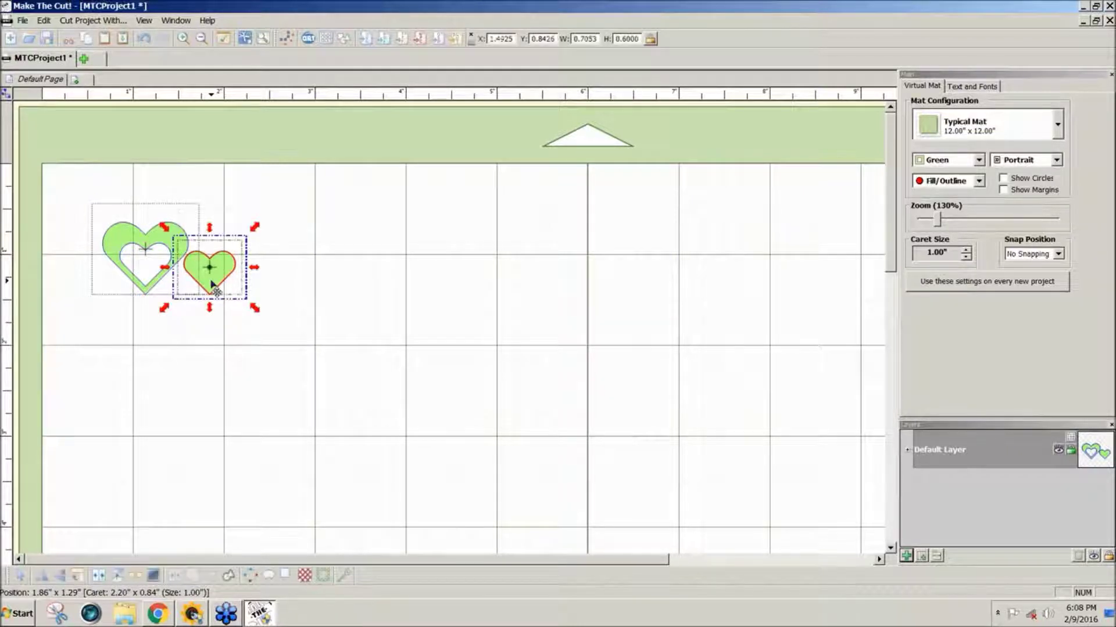
{"action": "key", "text": "Left"}
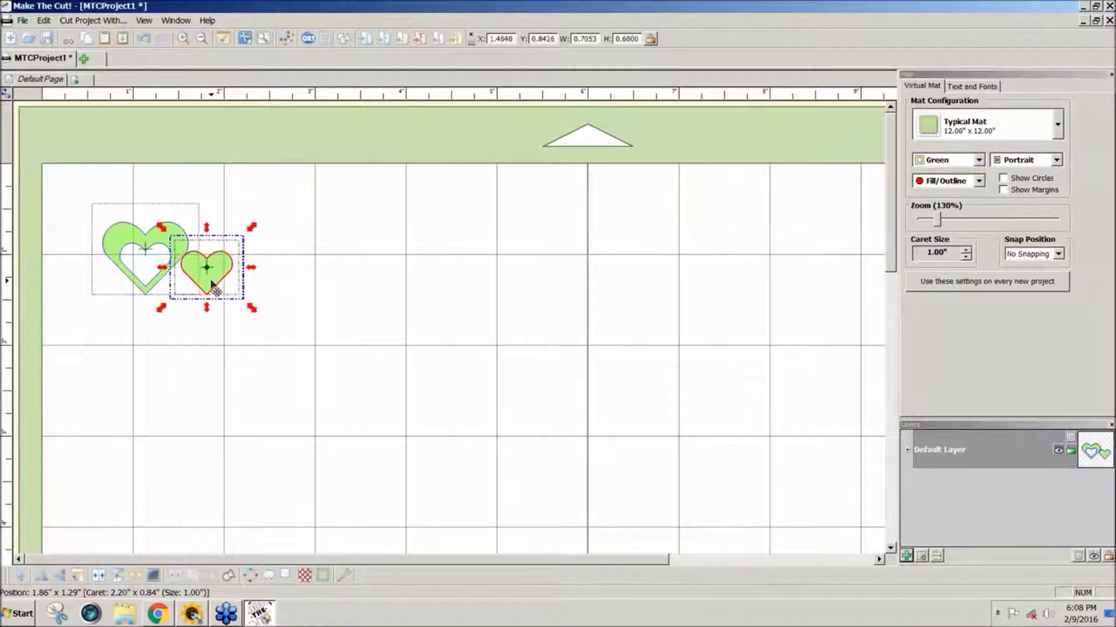
{"action": "key", "text": "Left"}
{"action": "key", "text": "Left"}
{"action": "key", "text": "Left"}
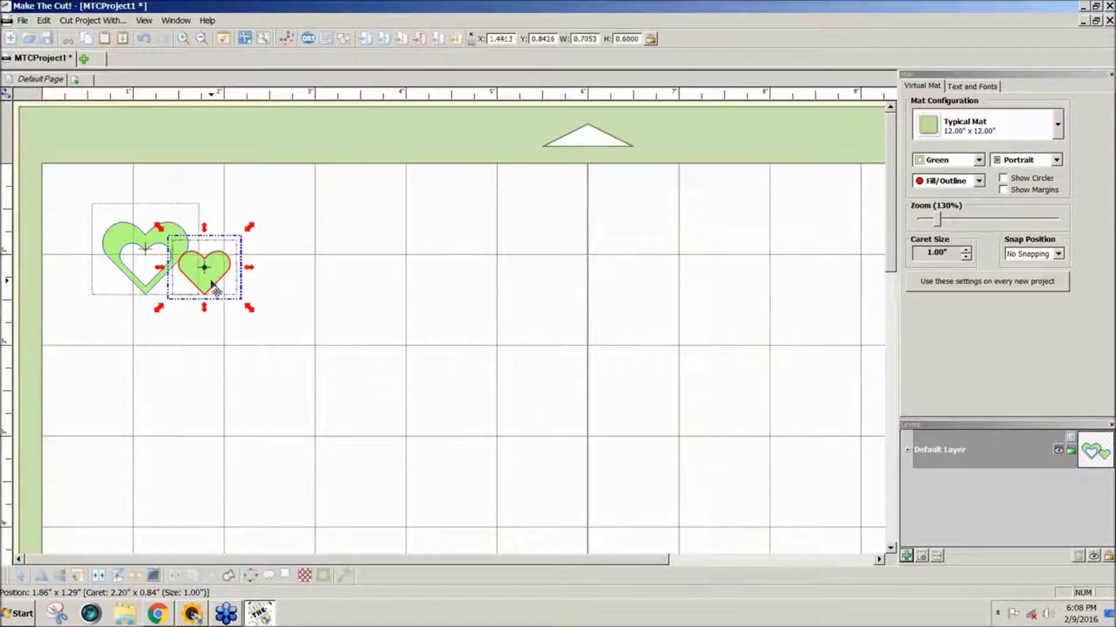
{"action": "left_click", "coordinate": [288, 321]}
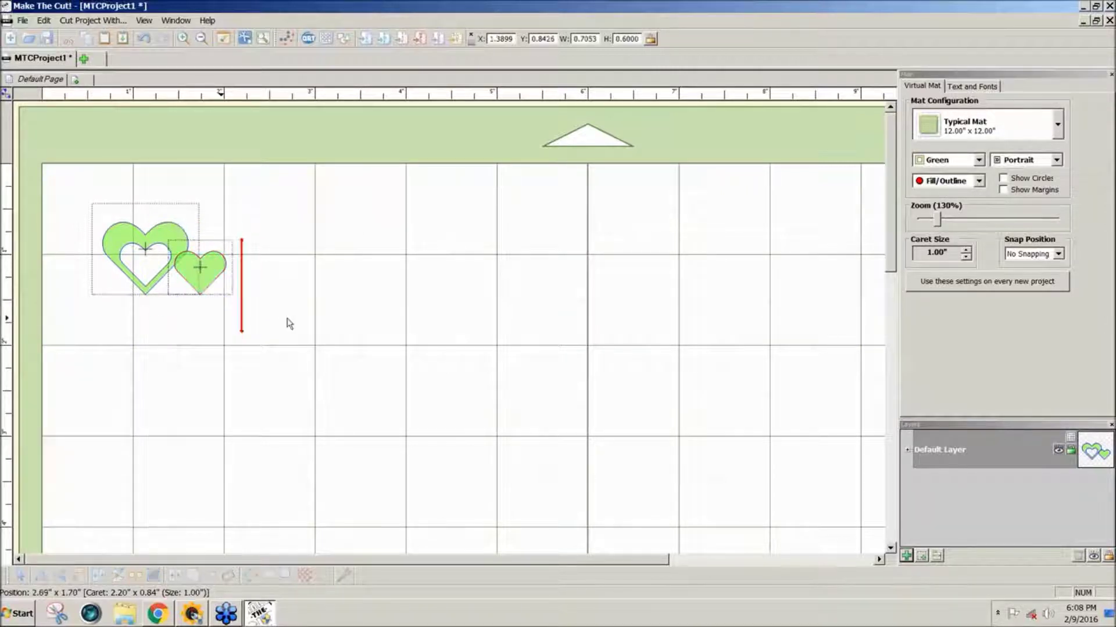
{"action": "left_click_drag", "start_coordinate": [258, 324], "coordinate": [89, 197]}
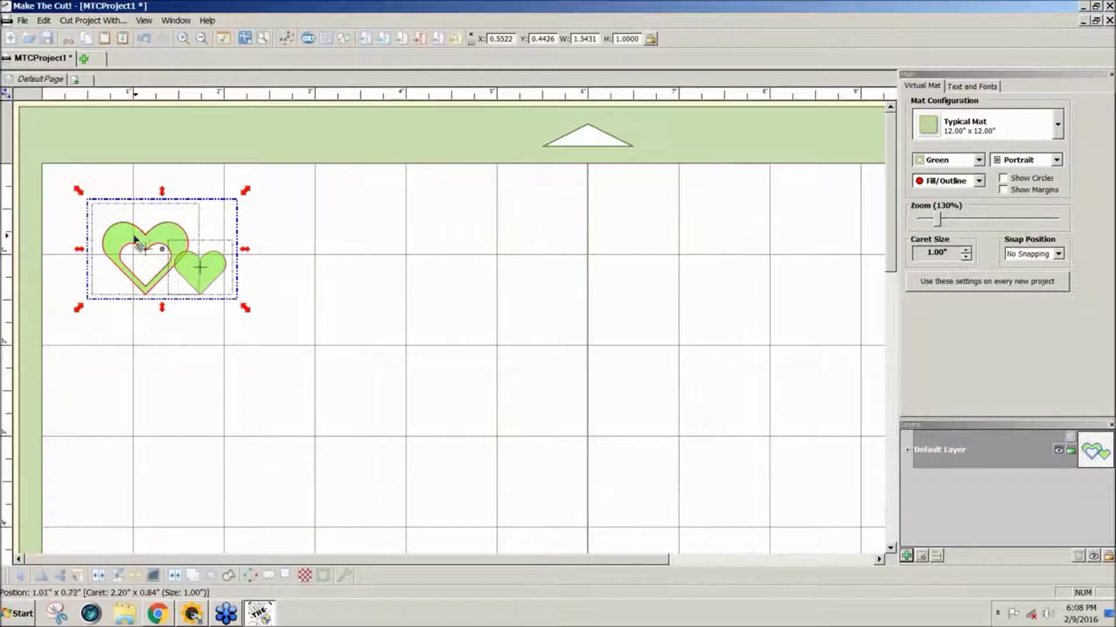
Step: Copy the heart pair to the mat's right edge and lower it toward the bottom of the mat
{"action": "left_click_drag", "start_coordinate": [141, 236], "coordinate": [809, 290]}
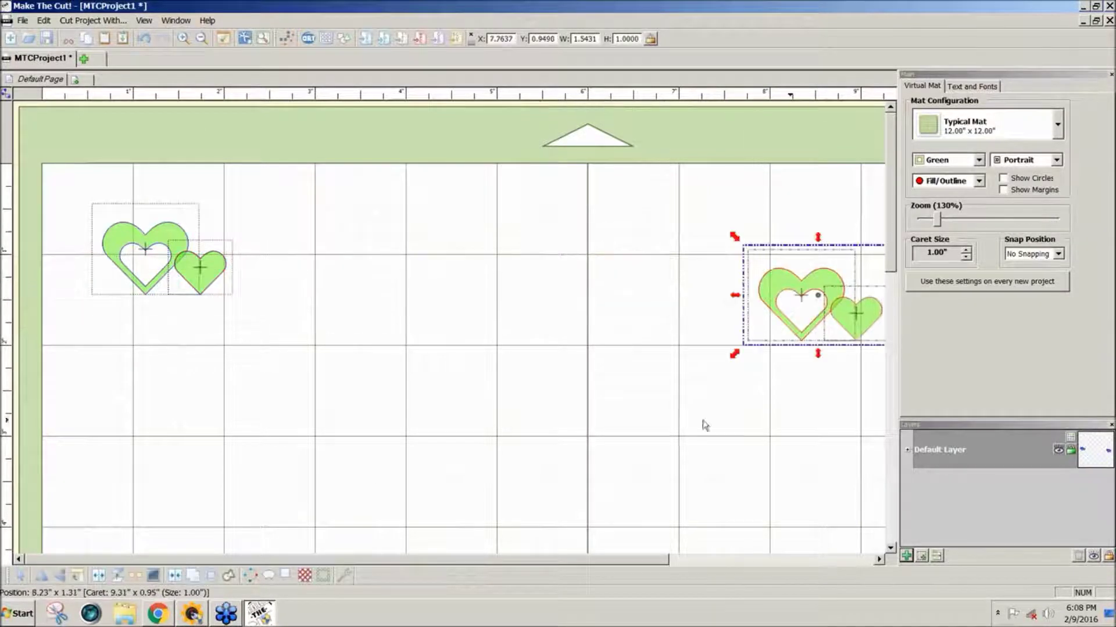
{"action": "left_click", "coordinate": [704, 430]}
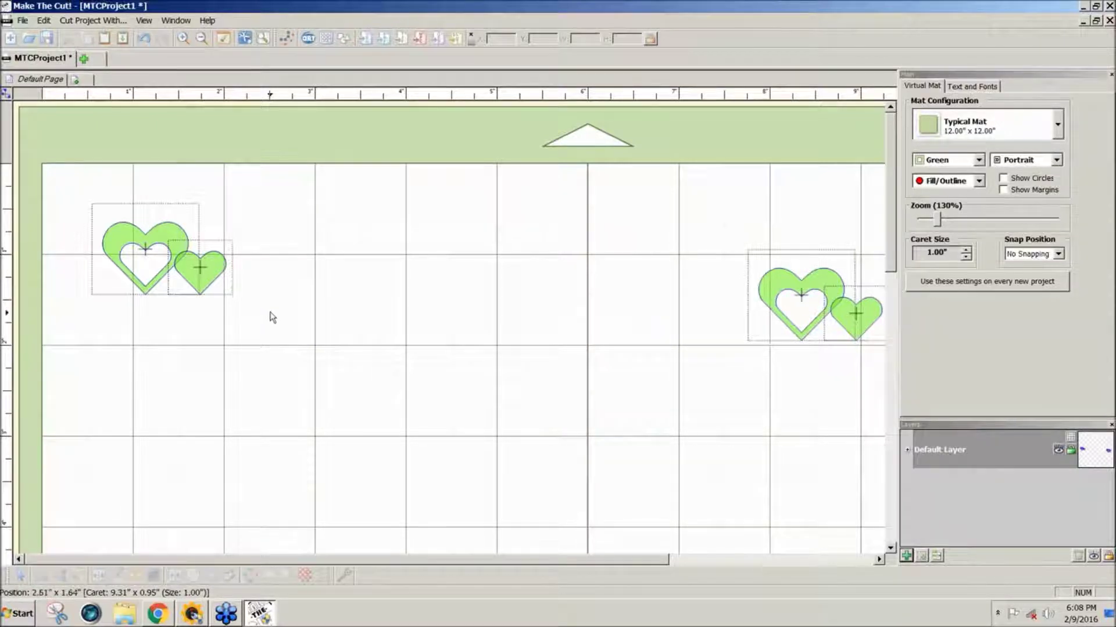
{"action": "left_click_drag", "start_coordinate": [273, 314], "coordinate": [26, 190]}
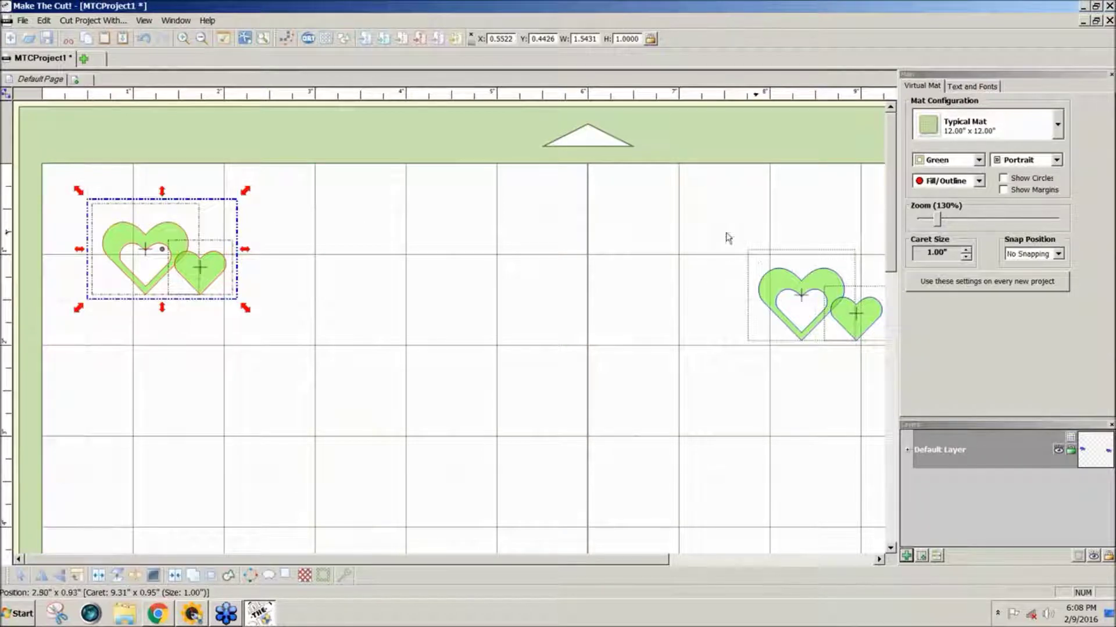
{"action": "left_click_drag", "start_coordinate": [725, 232], "coordinate": [883, 422]}
{"action": "left_click_drag", "start_coordinate": [842, 313], "coordinate": [840, 484]}
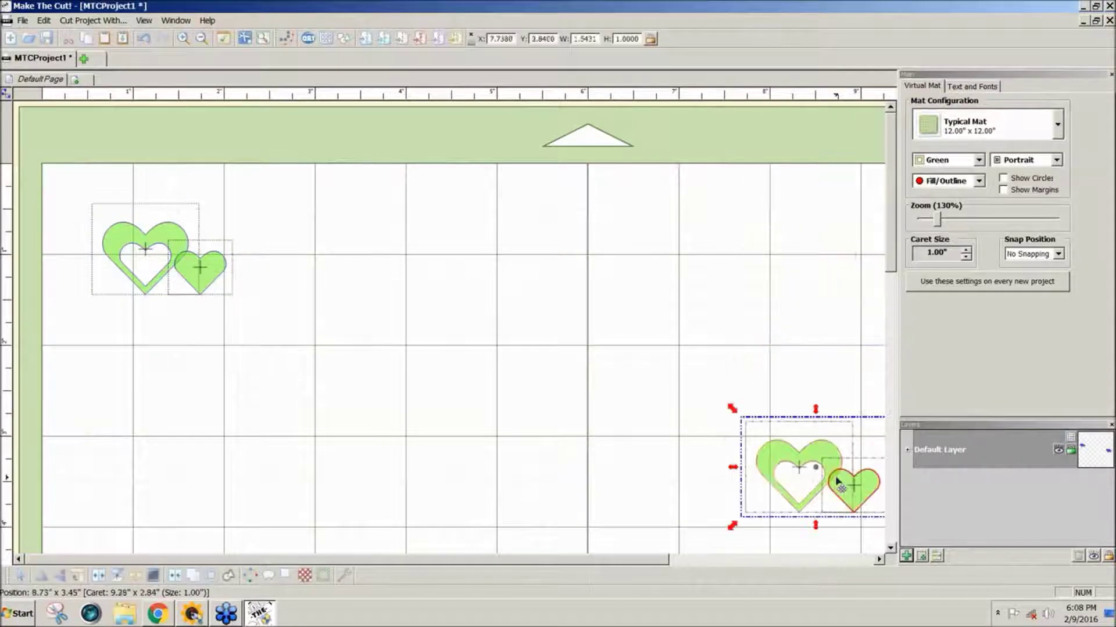
{"action": "left_click_drag", "start_coordinate": [78, 181], "coordinate": [245, 286]}
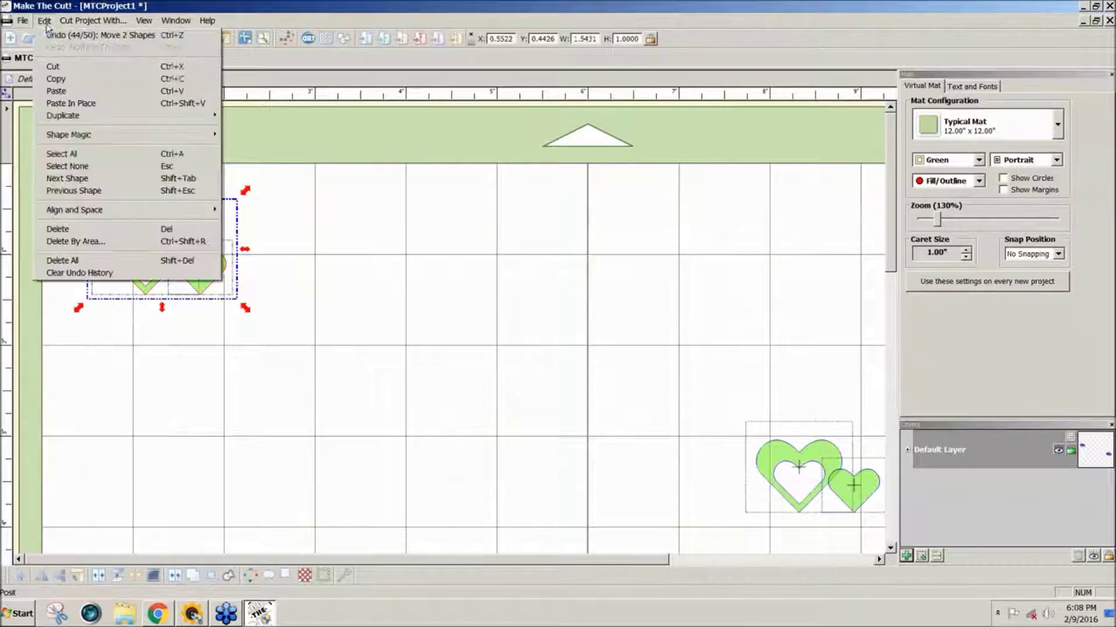
Step: In Duplicate Shapes, set the heart pair spacing to -0.15
{"action": "mouse_move", "coordinate": [145, 115]}
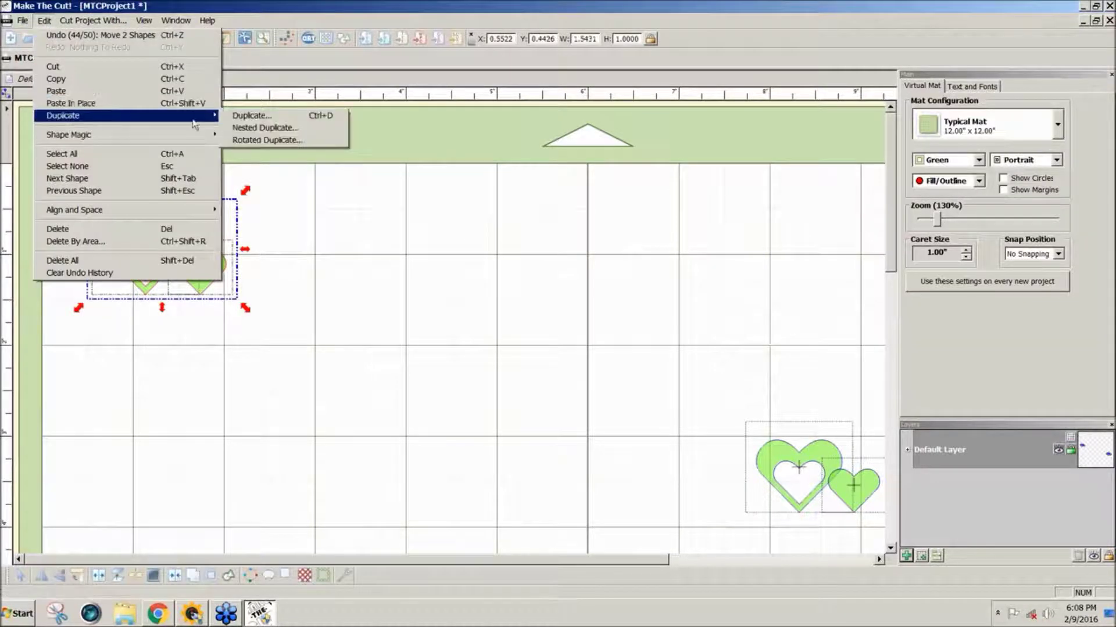
{"action": "left_click", "coordinate": [280, 116]}
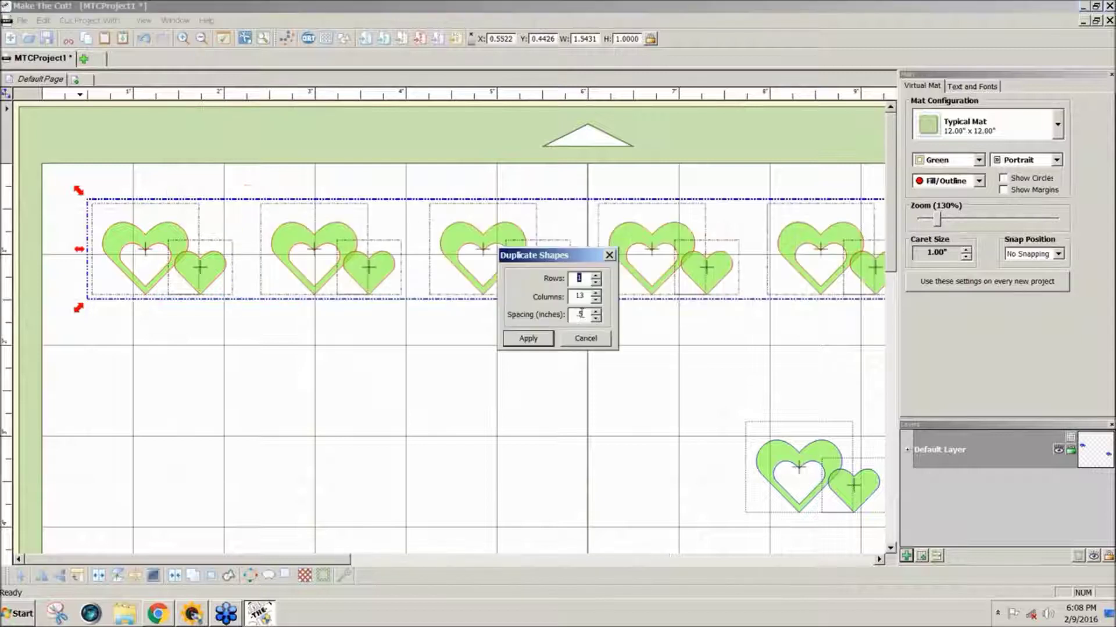
{"action": "left_click_drag", "start_coordinate": [585, 314], "coordinate": [566, 319]}
{"action": "key", "text": "BackSpace"}
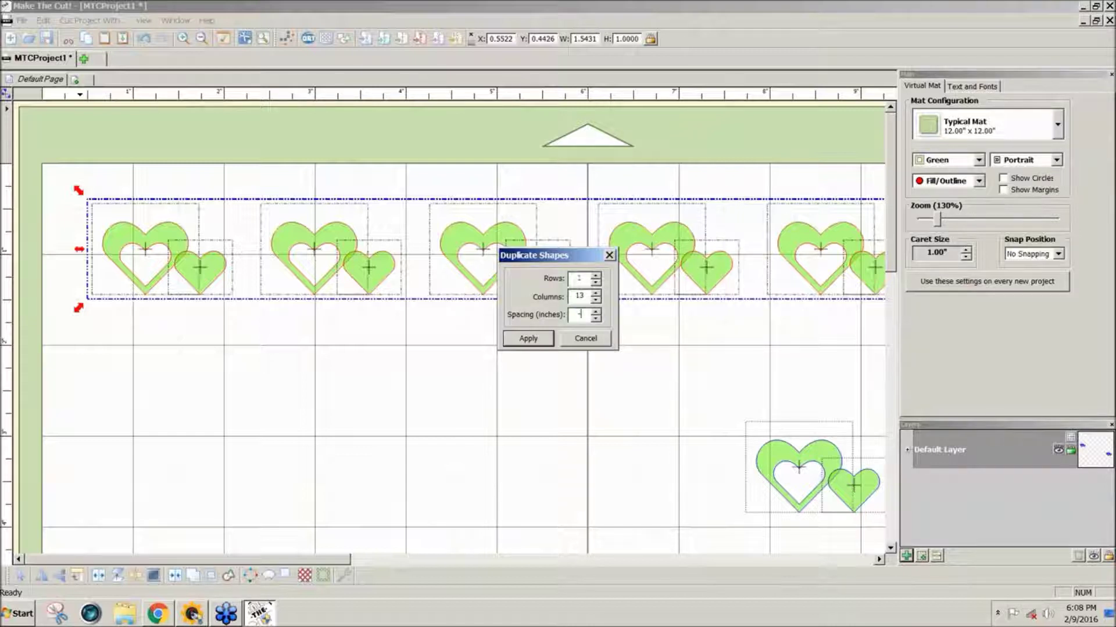
{"action": "type", "text": "-"}
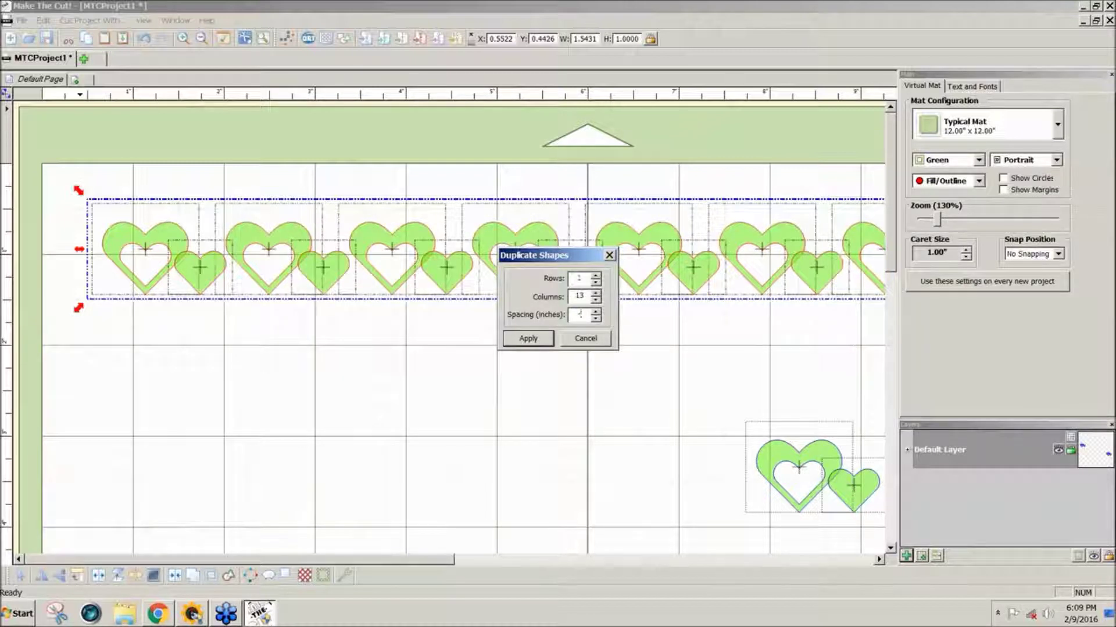
{"action": "type", "text": ".1"}
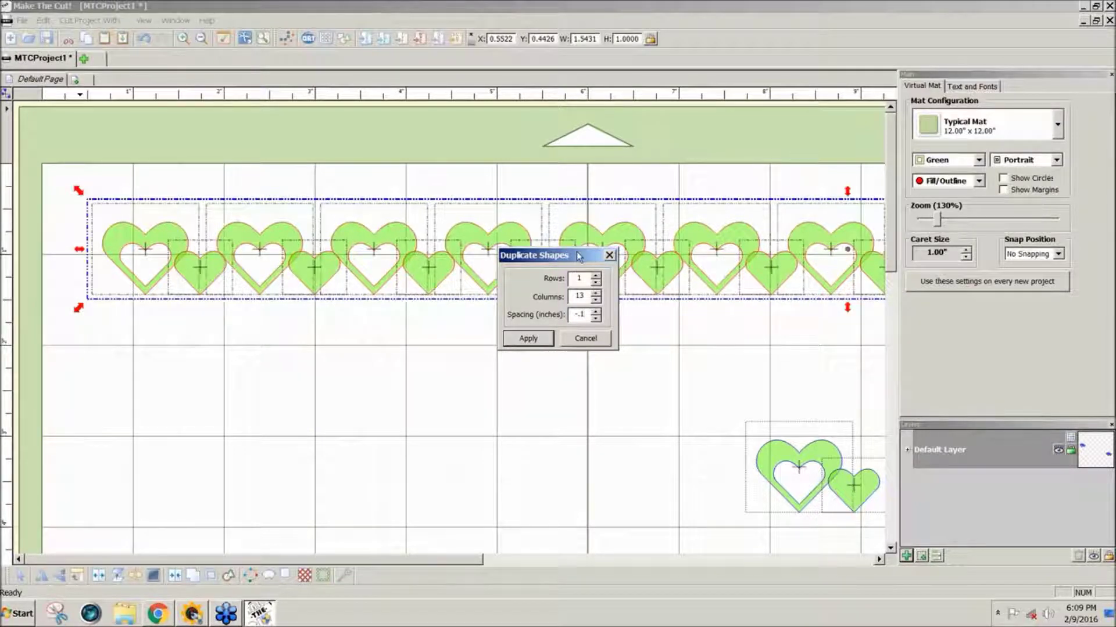
{"action": "left_click_drag", "start_coordinate": [577, 256], "coordinate": [561, 319]}
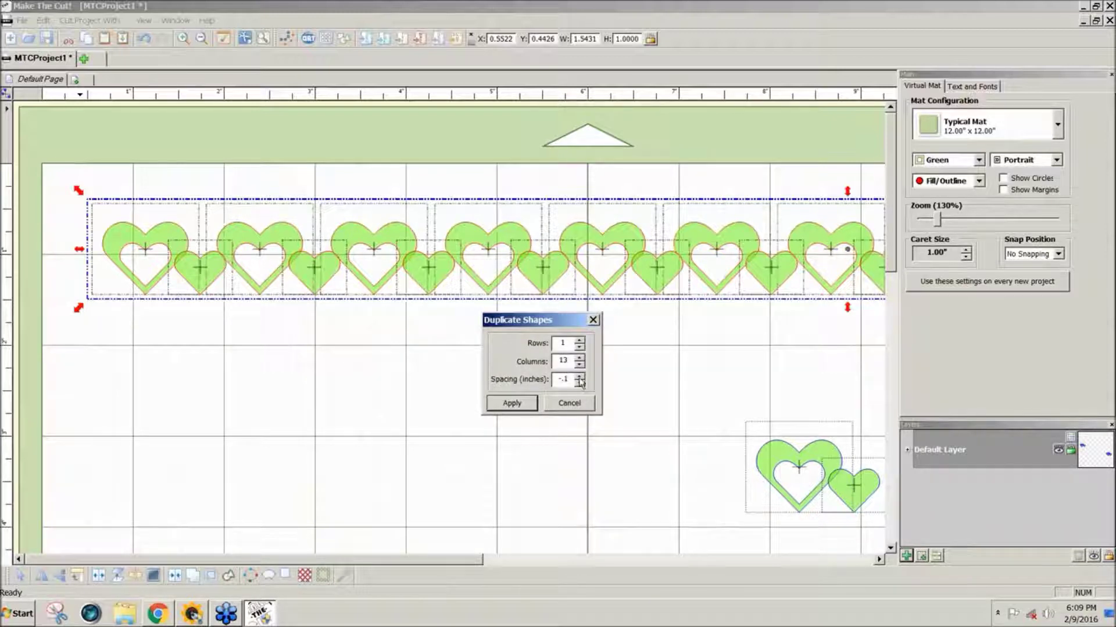
{"action": "left_click", "coordinate": [579, 378]}
{"action": "left_click", "coordinate": [580, 381]}
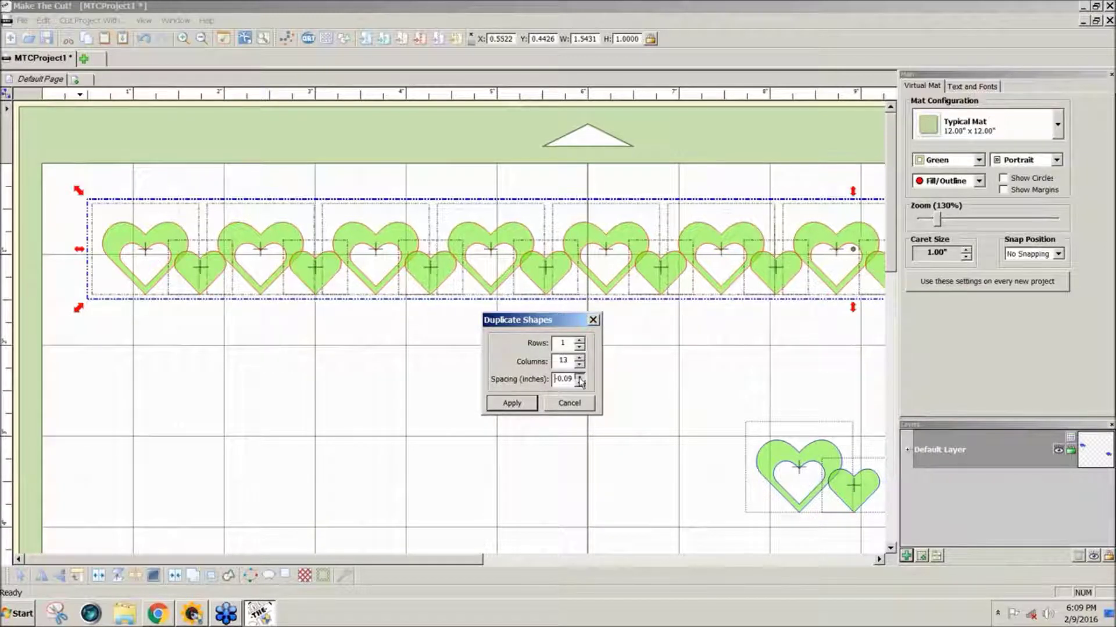
{"action": "left_click", "coordinate": [579, 383]}
{"action": "left_click", "coordinate": [579, 383]}
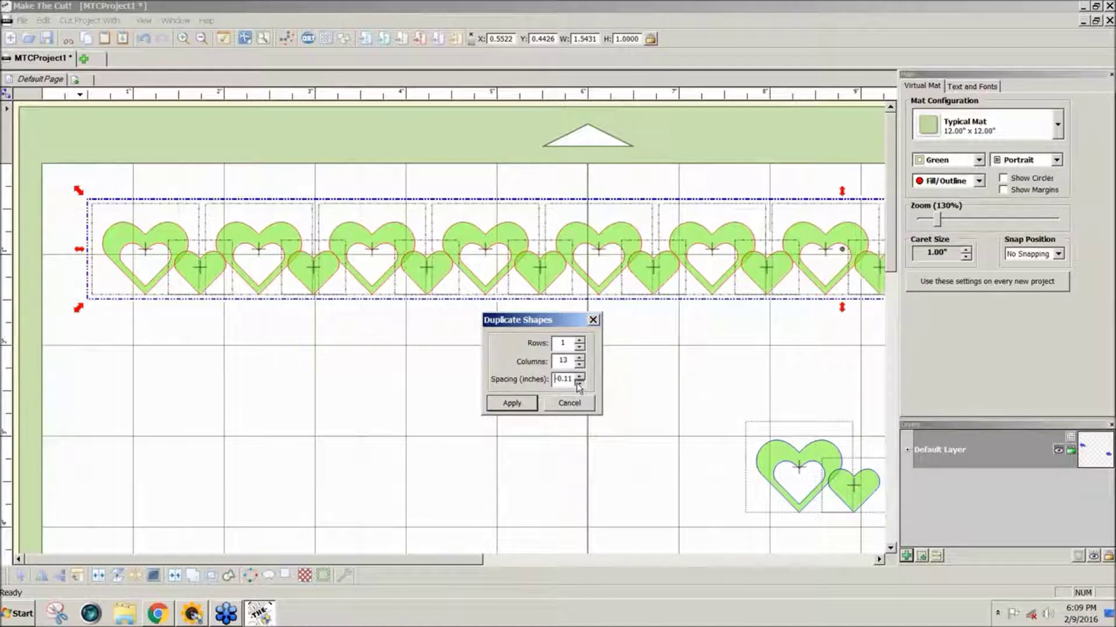
{"action": "left_click", "coordinate": [579, 382]}
{"action": "left_click", "coordinate": [579, 382]}
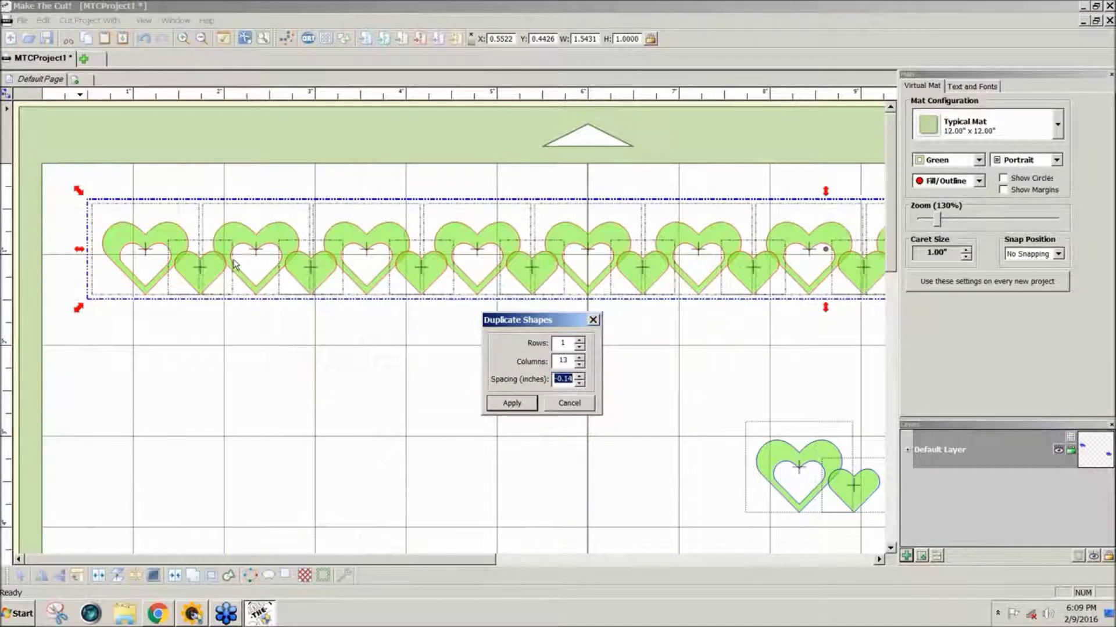
{"action": "left_click", "coordinate": [579, 383]}
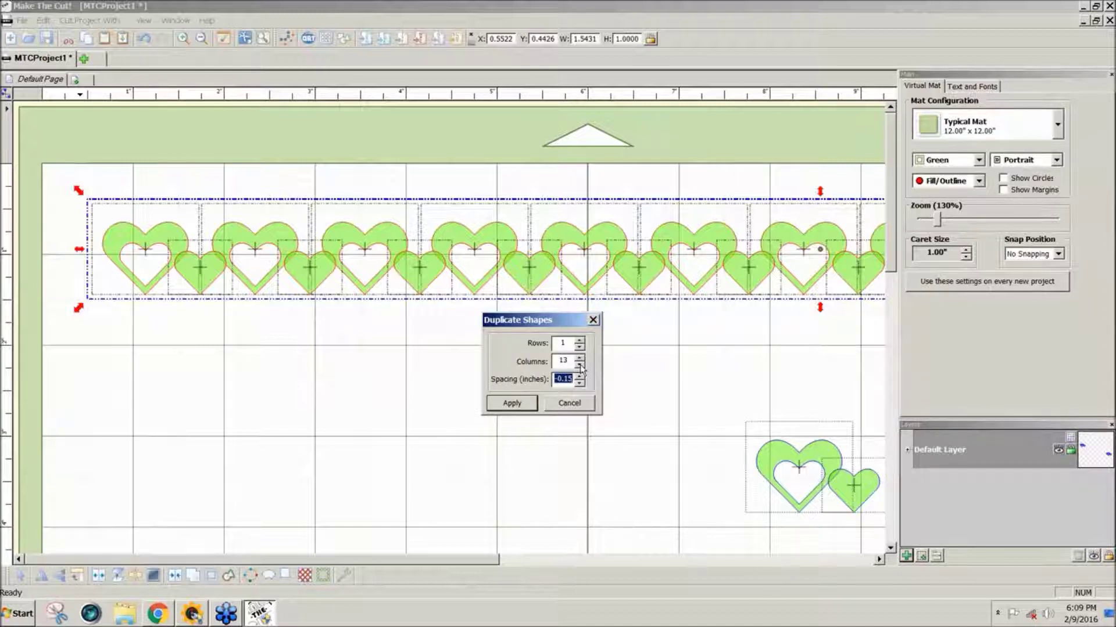
Step: Reduce the row to 8 columns and apply the duplication
{"action": "left_click", "coordinate": [580, 366]}
{"action": "left_click", "coordinate": [580, 366]}
{"action": "left_click", "coordinate": [579, 365]}
{"action": "left_click", "coordinate": [580, 365]}
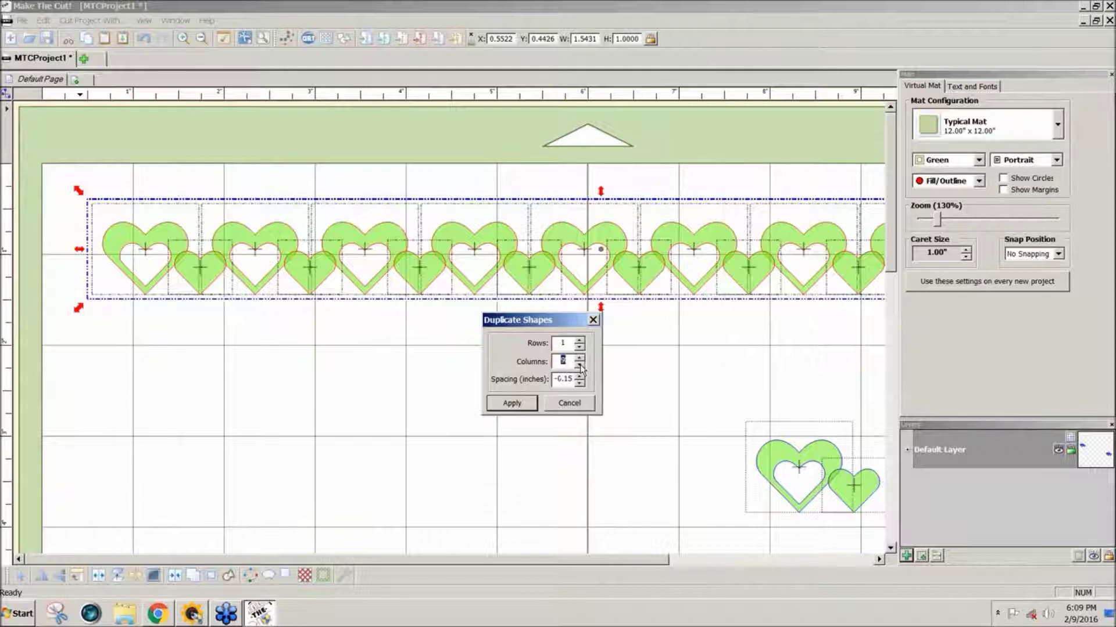
{"action": "left_click", "coordinate": [579, 366]}
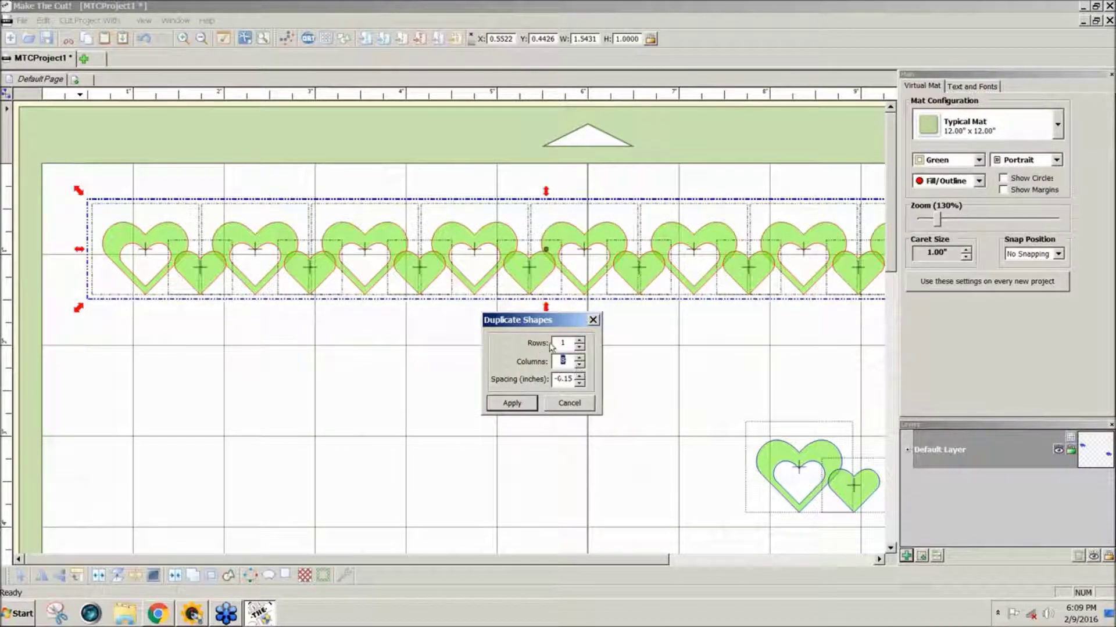
{"action": "left_click", "coordinate": [512, 403]}
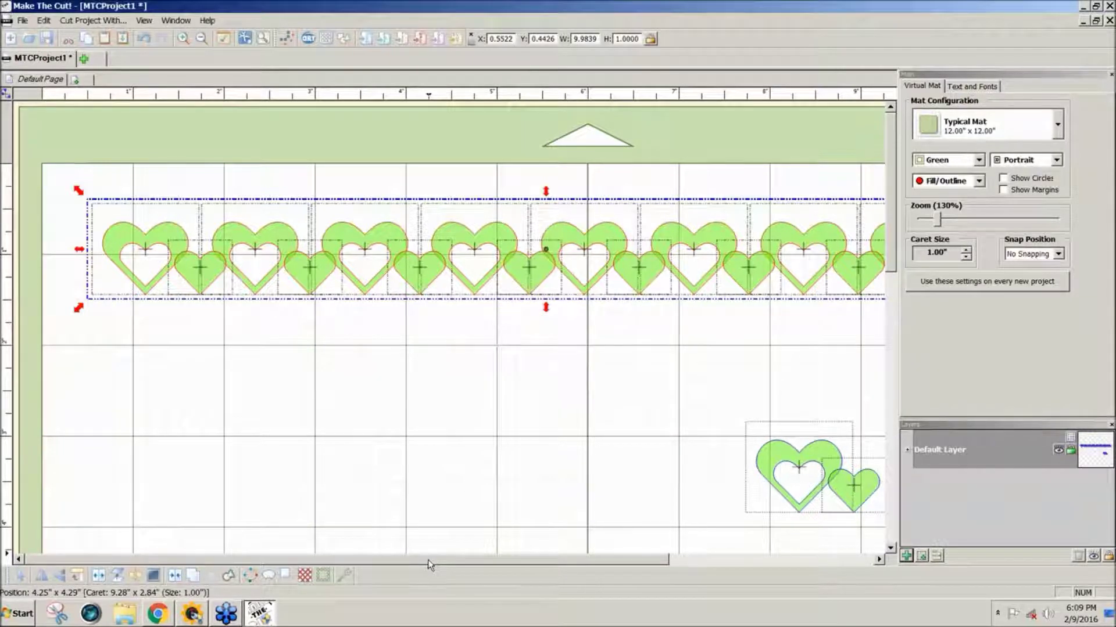
Step: Drag the trailing small heart off the row's right end, then zoom out to 90%
{"action": "left_click_drag", "start_coordinate": [428, 561], "coordinate": [437, 561]}
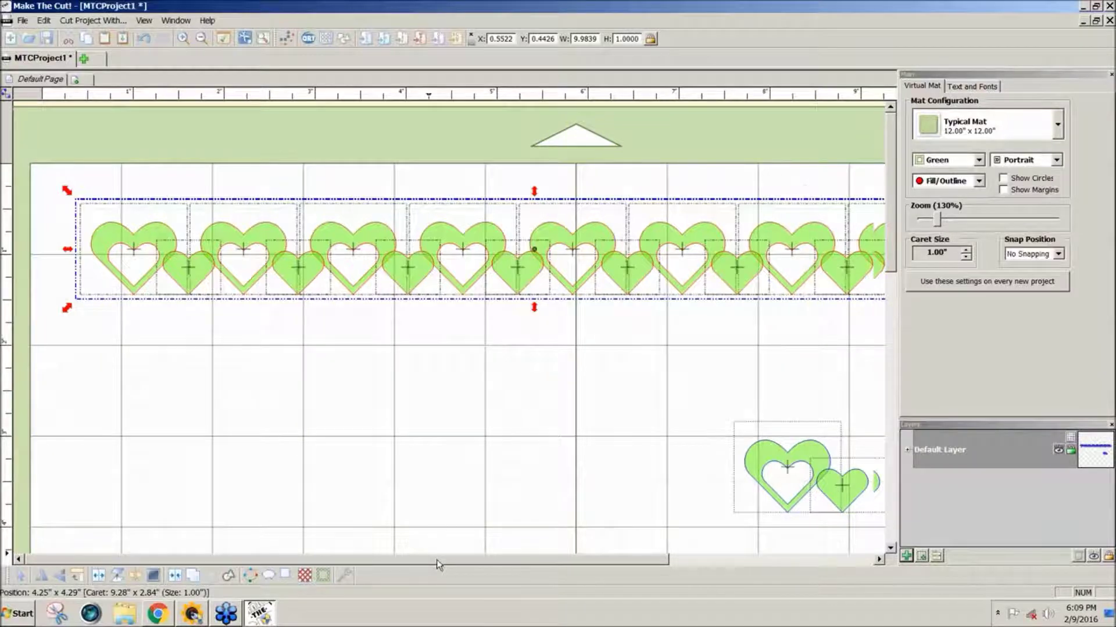
{"action": "scroll", "coordinate": [437, 561], "scroll_direction": "right", "scroll_amount": 3}
{"action": "left_click_drag", "start_coordinate": [428, 560], "coordinate": [319, 535]}
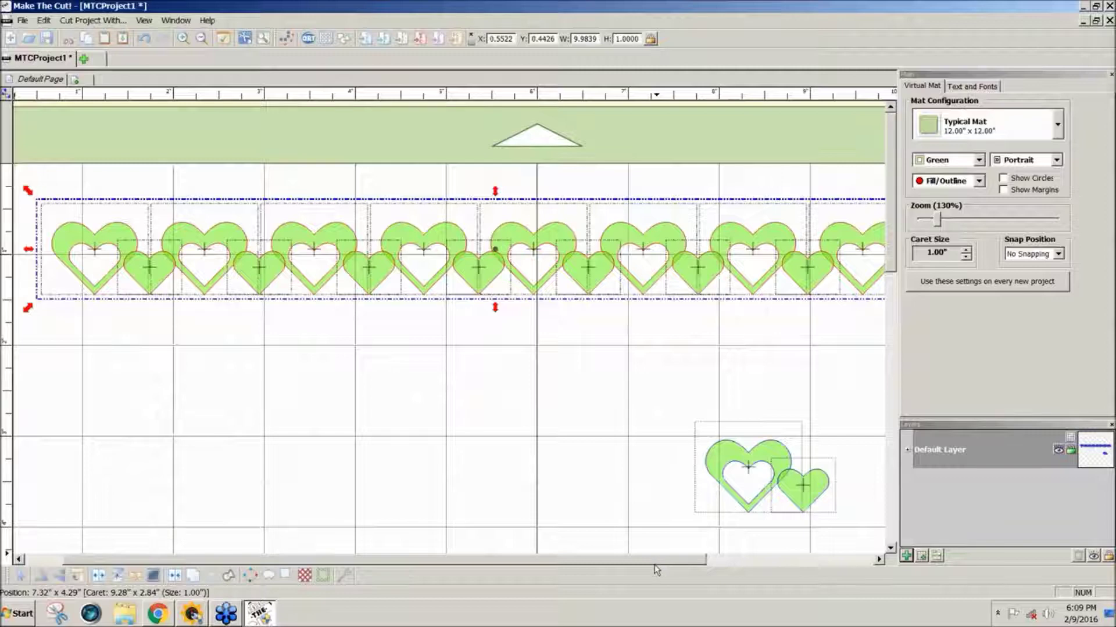
{"action": "scroll", "coordinate": [656, 568], "scroll_direction": "right", "scroll_amount": 2}
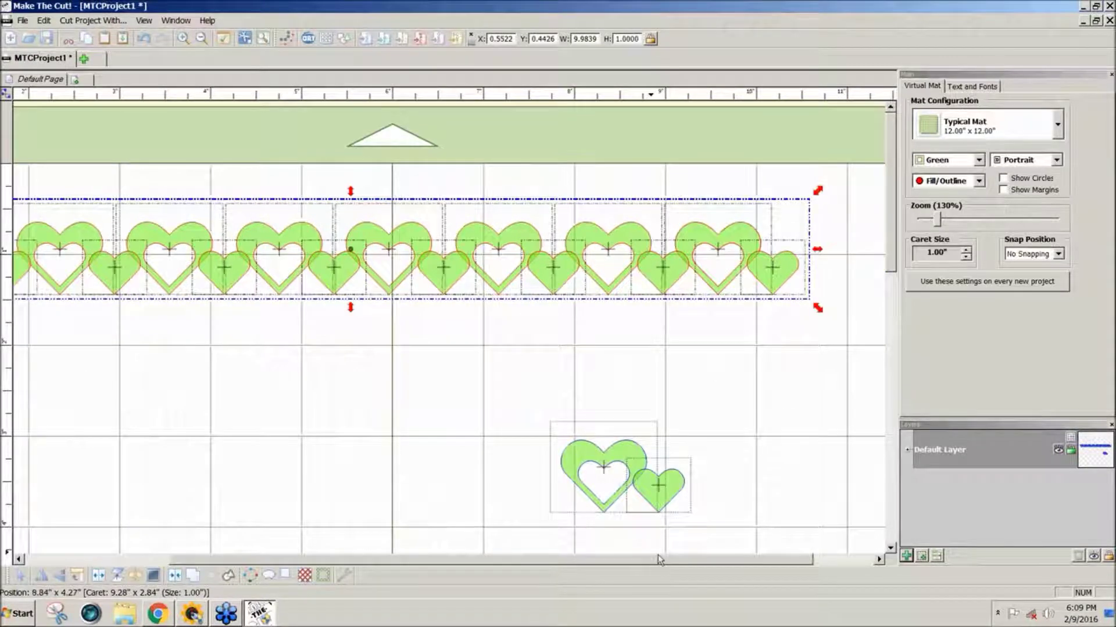
{"action": "left_click_drag", "start_coordinate": [660, 562], "coordinate": [873, 266]}
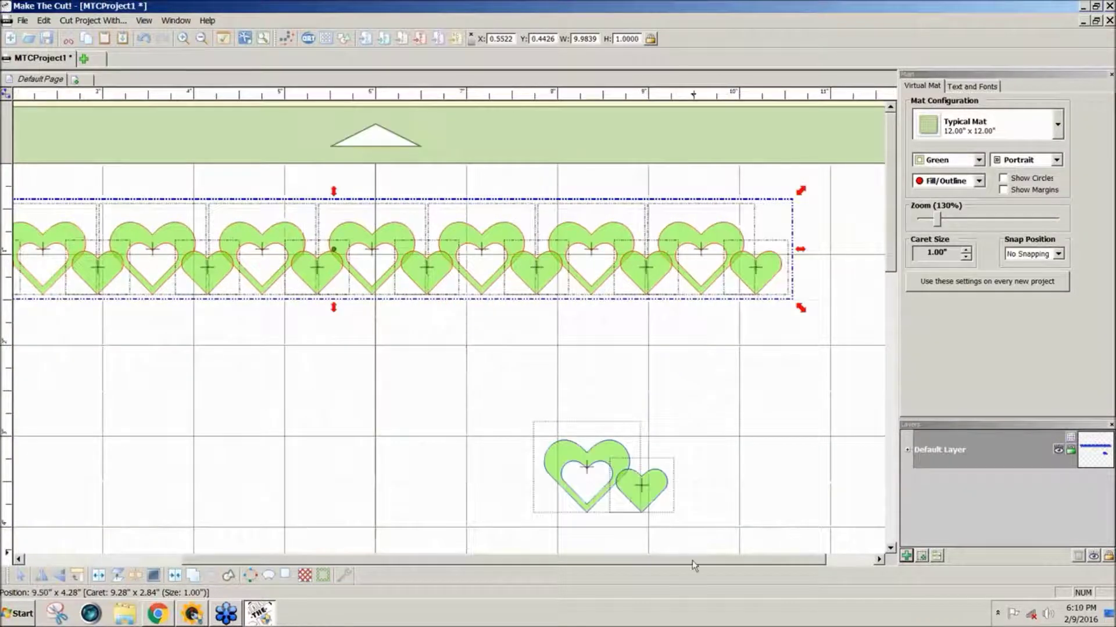
{"action": "left_click_drag", "start_coordinate": [692, 561], "coordinate": [776, 564]}
{"action": "left_click", "coordinate": [821, 273]}
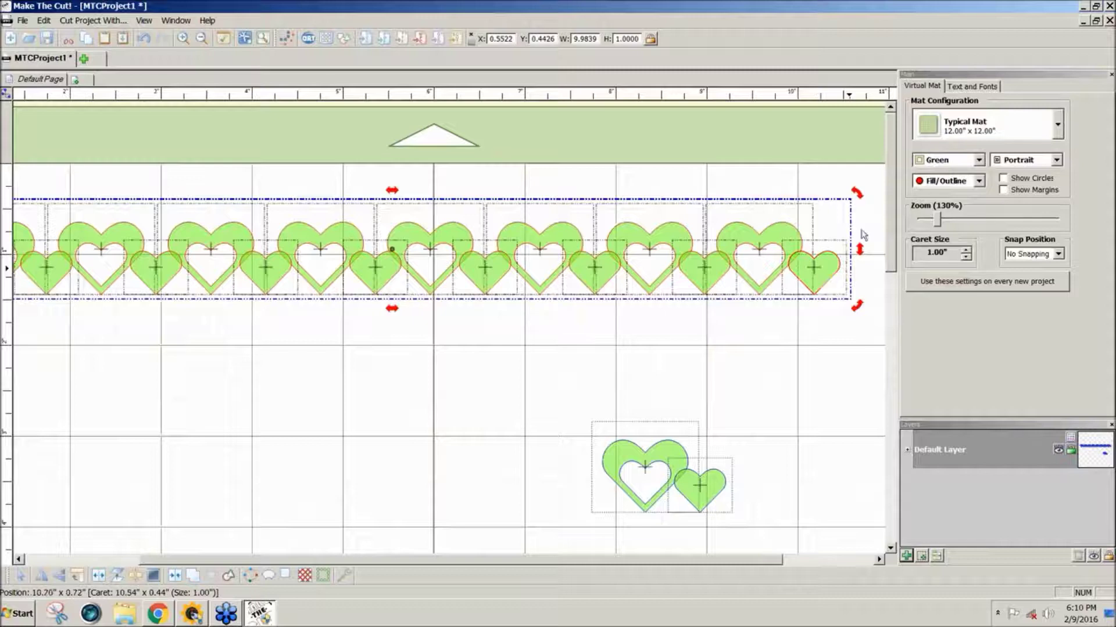
{"action": "left_click_drag", "start_coordinate": [821, 272], "coordinate": [643, 558]}
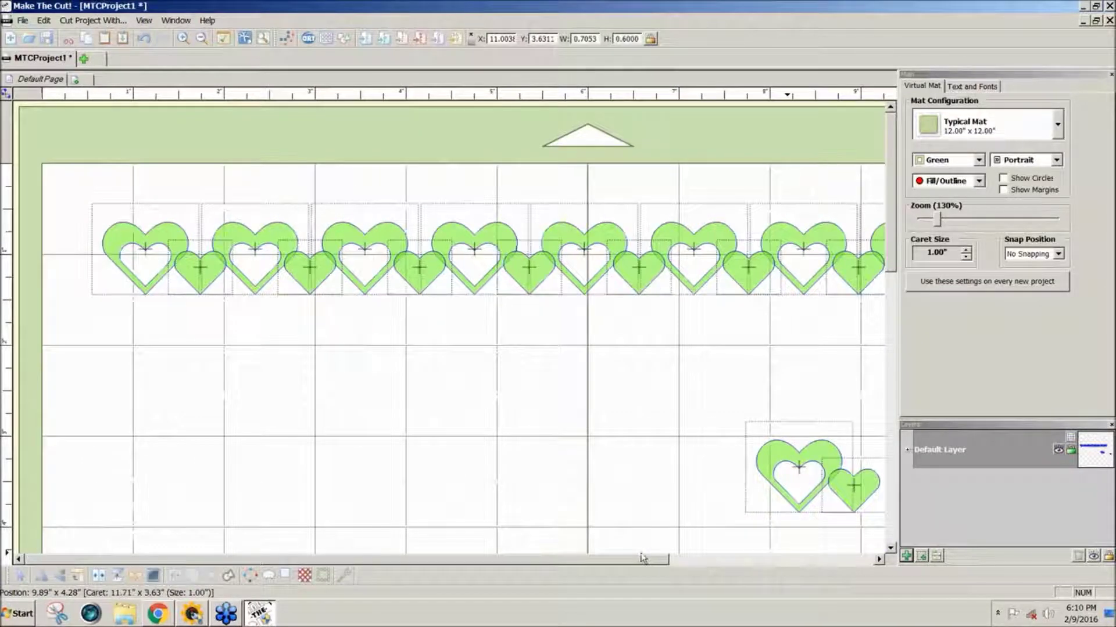
{"action": "left_click_drag", "start_coordinate": [937, 219], "coordinate": [933, 220]}
{"action": "left_click", "coordinate": [443, 169]}
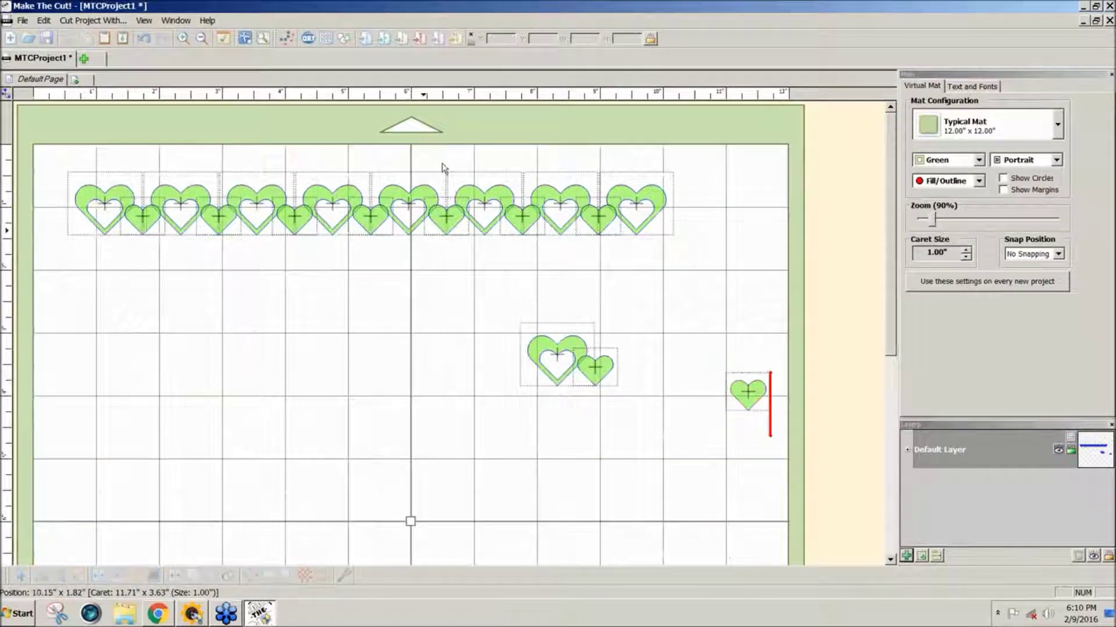
Step: Add Circle (Generic) and Square (Polygons) to the mat from the Basic Shapes library
{"action": "left_click", "coordinate": [344, 40]}
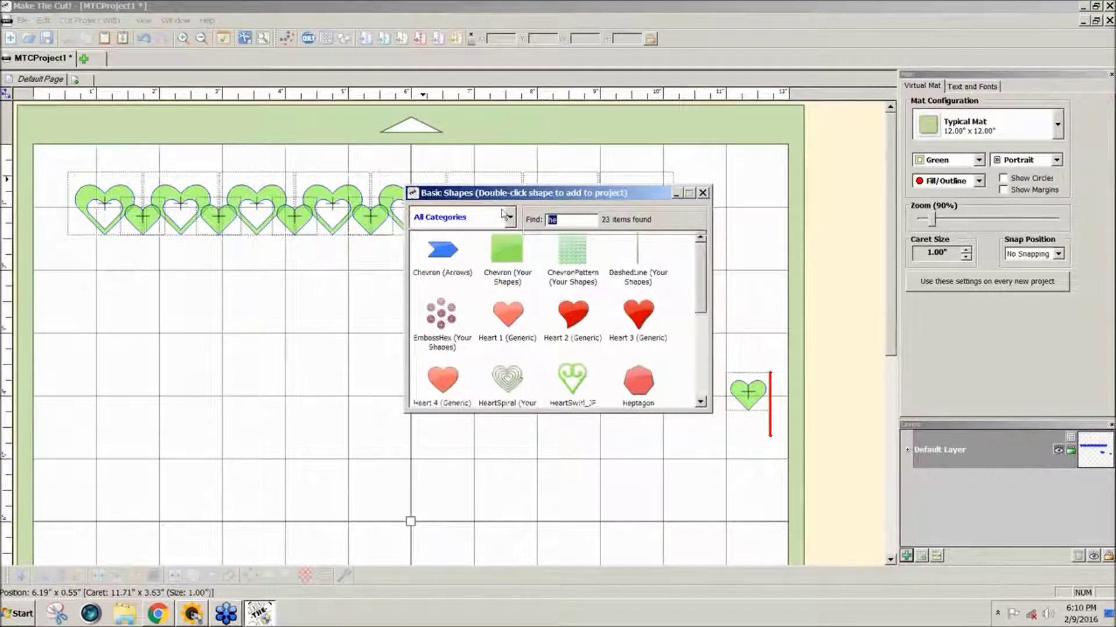
{"action": "type", "text": "c"}
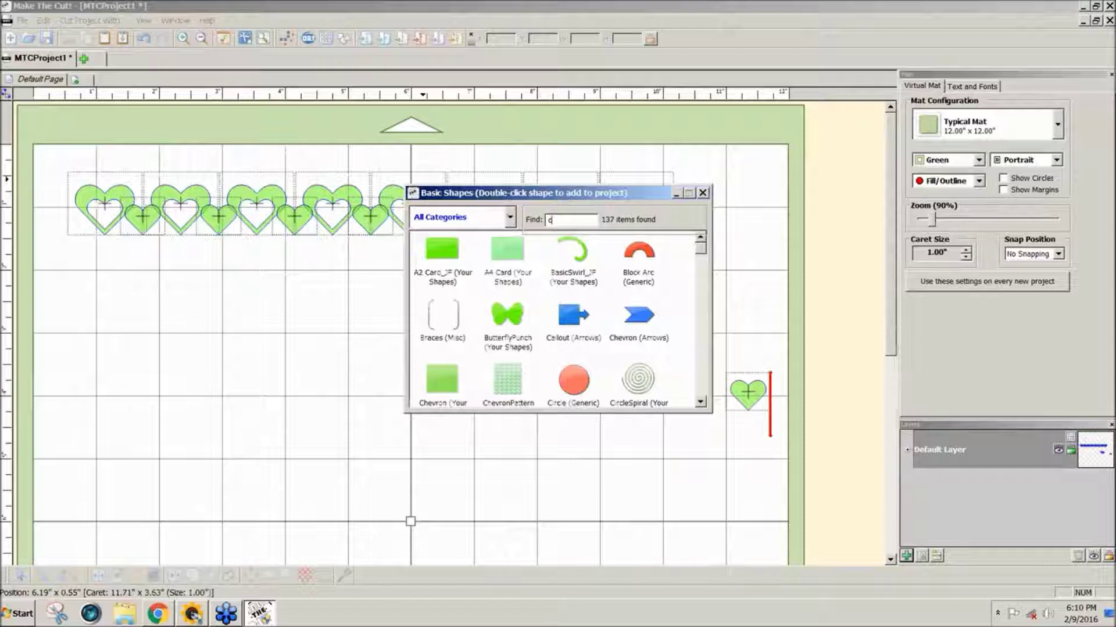
{"action": "type", "text": "i"}
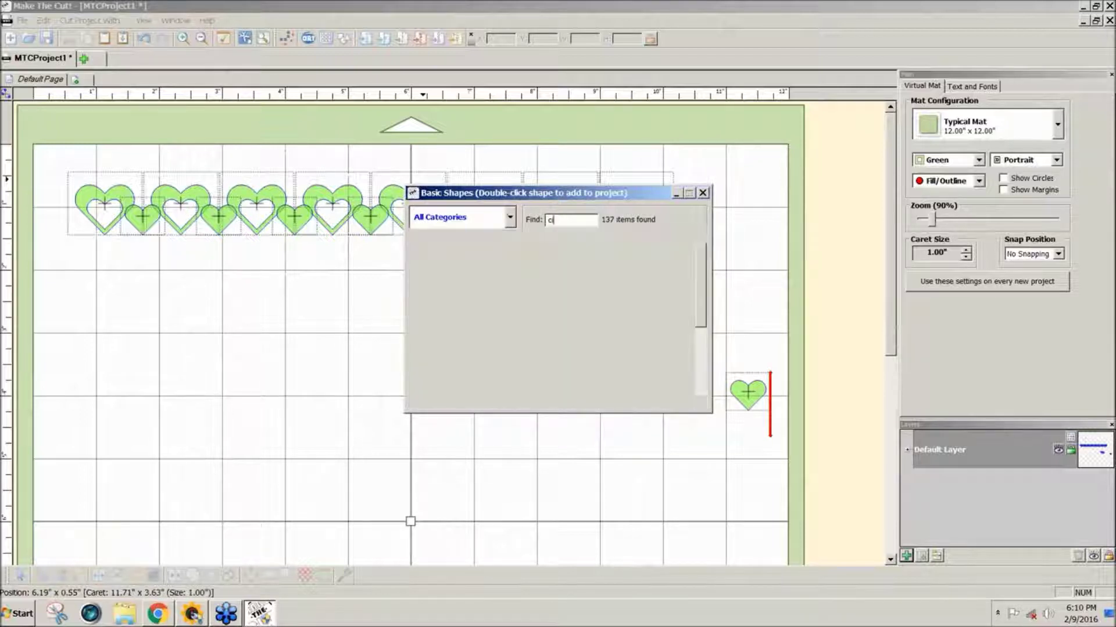
{"action": "key", "text": "Return"}
{"action": "left_click", "coordinate": [525, 224]}
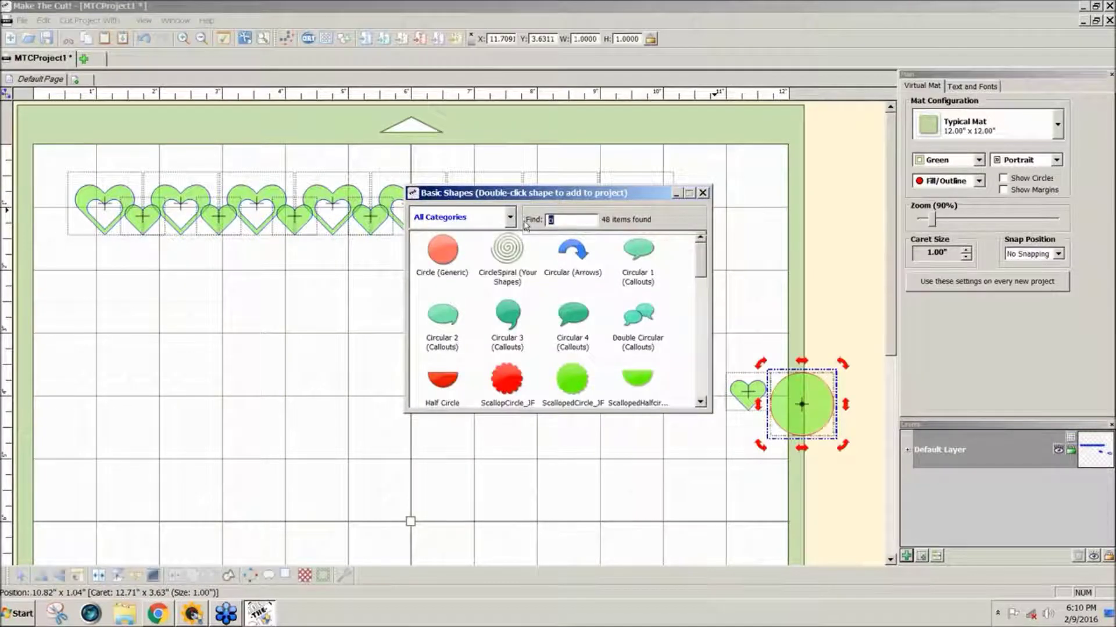
{"action": "type", "text": "sq"}
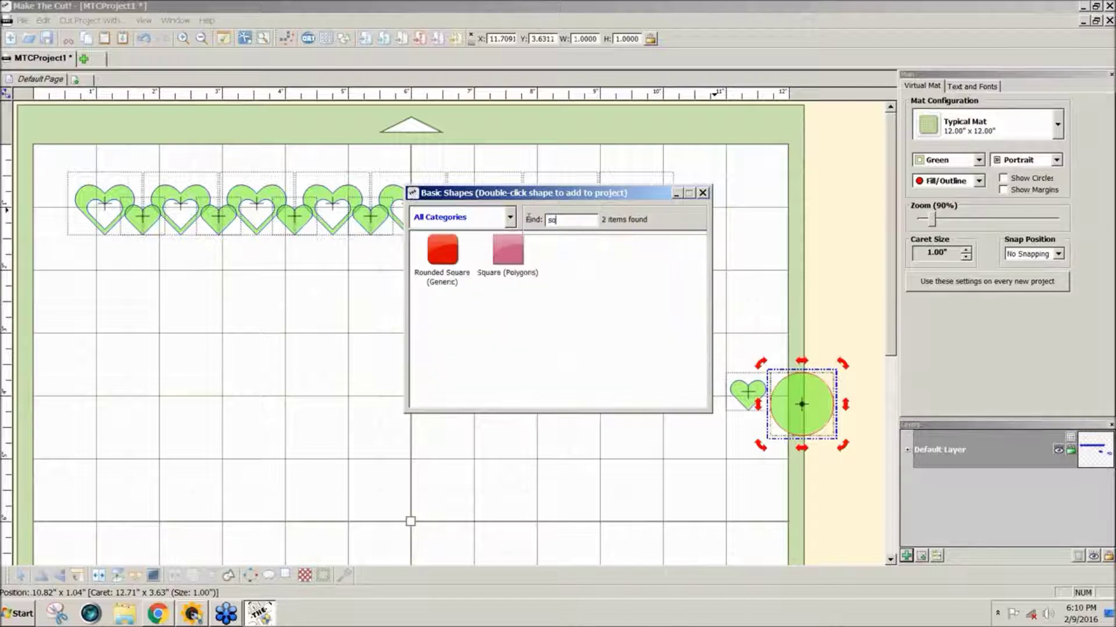
{"action": "double_click", "coordinate": [507, 242]}
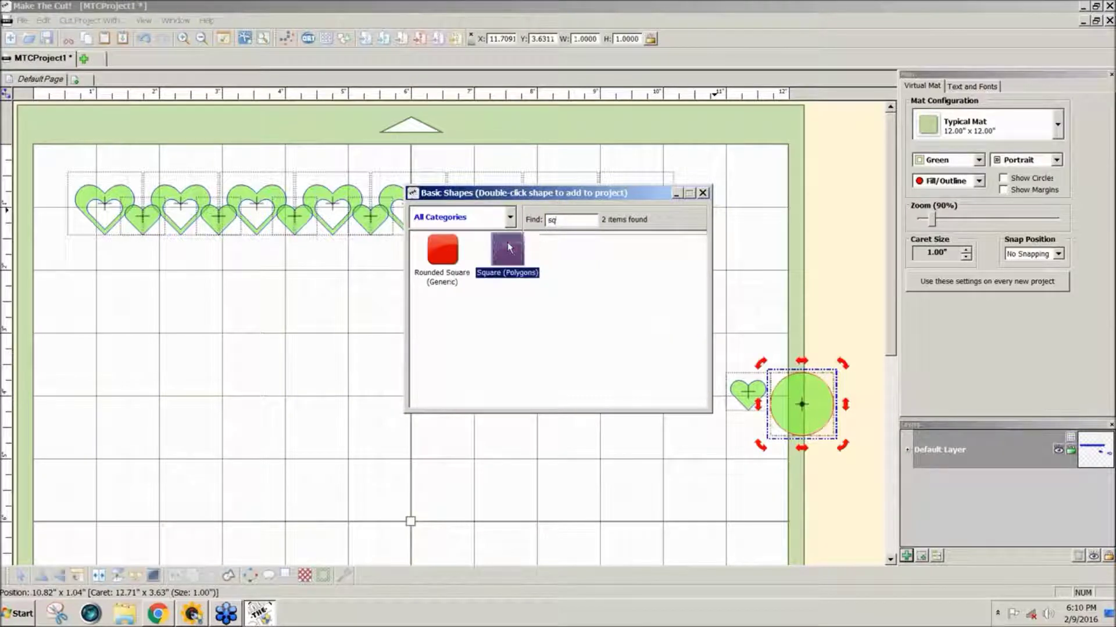
{"action": "left_click", "coordinate": [703, 192]}
{"action": "left_click", "coordinate": [715, 215]}
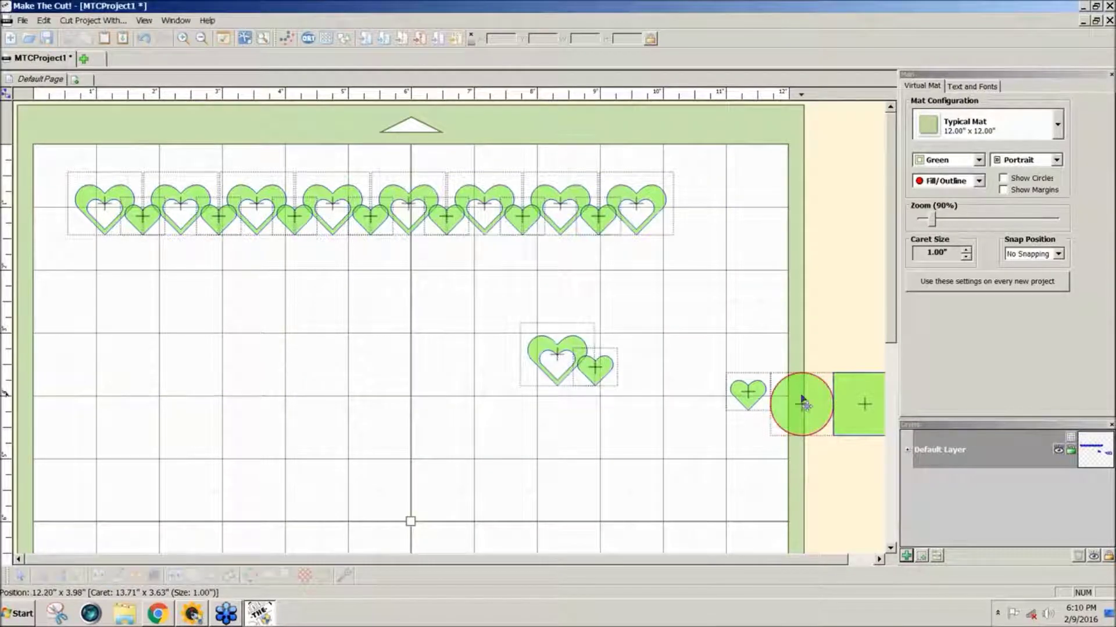
Step: Resize the circle to a locked-aspect 0.15 × 0.15 inch dot and place it below the first heart
{"action": "left_click_drag", "start_coordinate": [802, 400], "coordinate": [127, 266]}
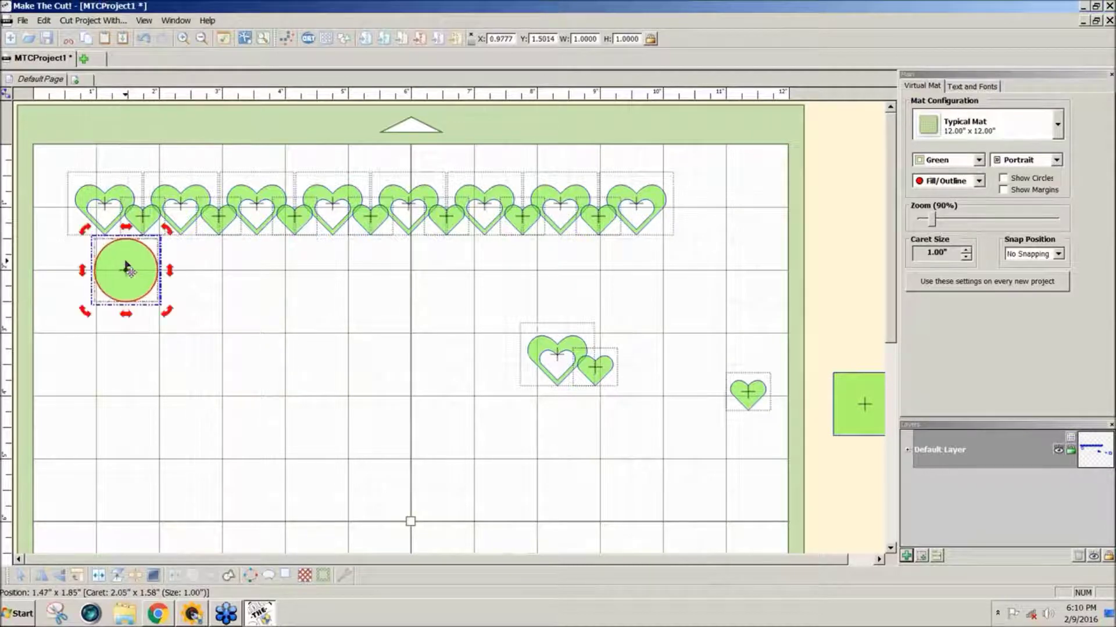
{"action": "left_click", "coordinate": [649, 42]}
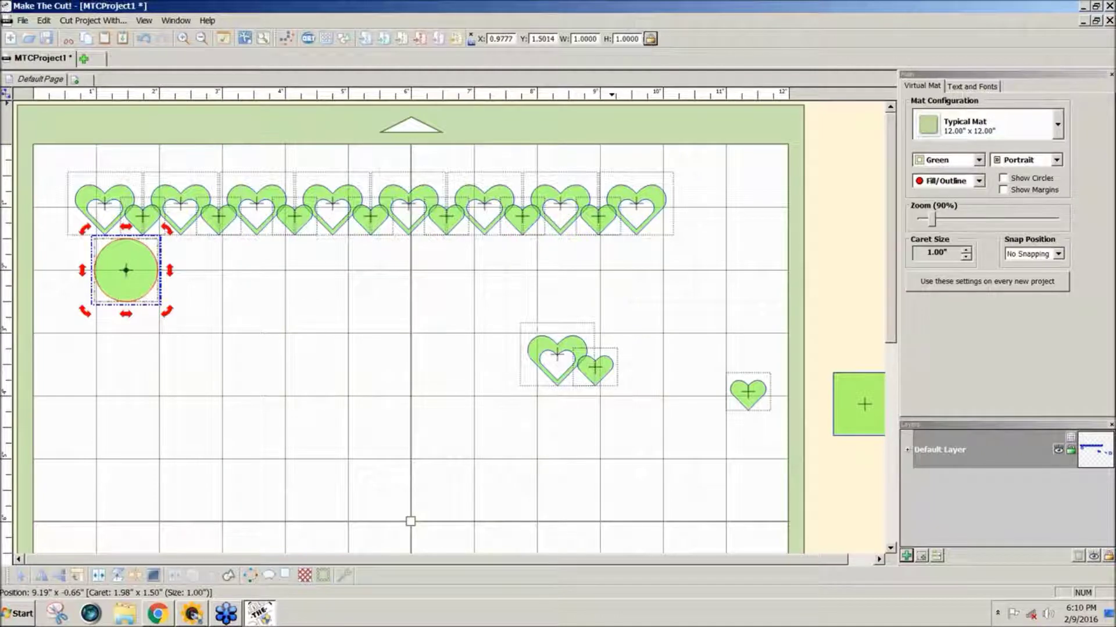
{"action": "double_click", "coordinate": [631, 38]}
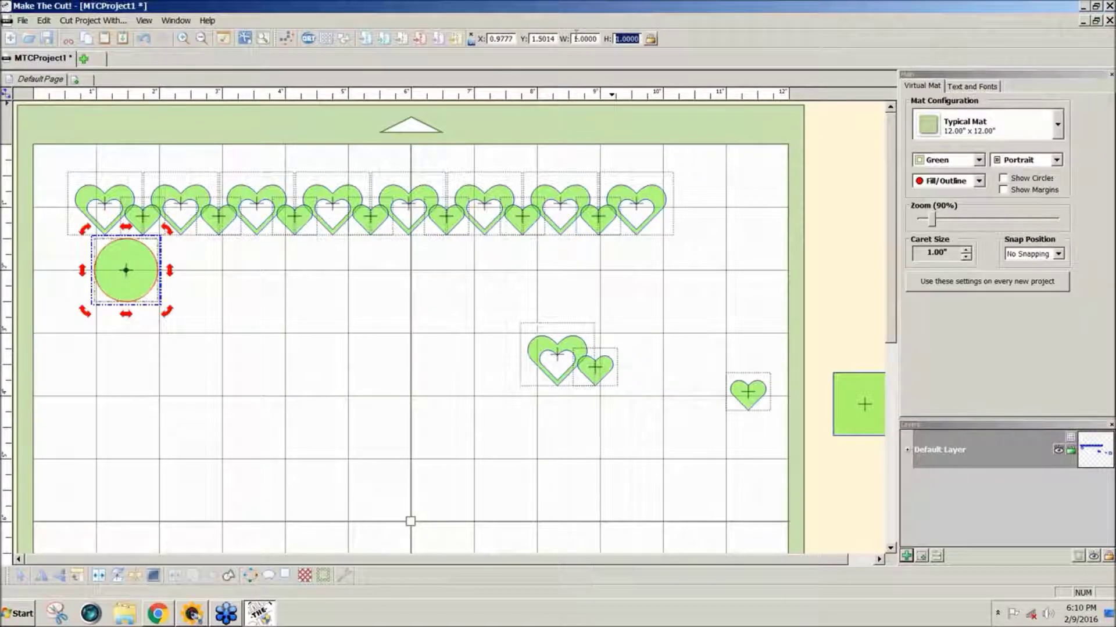
{"action": "key", "text": "BackSpace"}
{"action": "key", "text": "Return"}
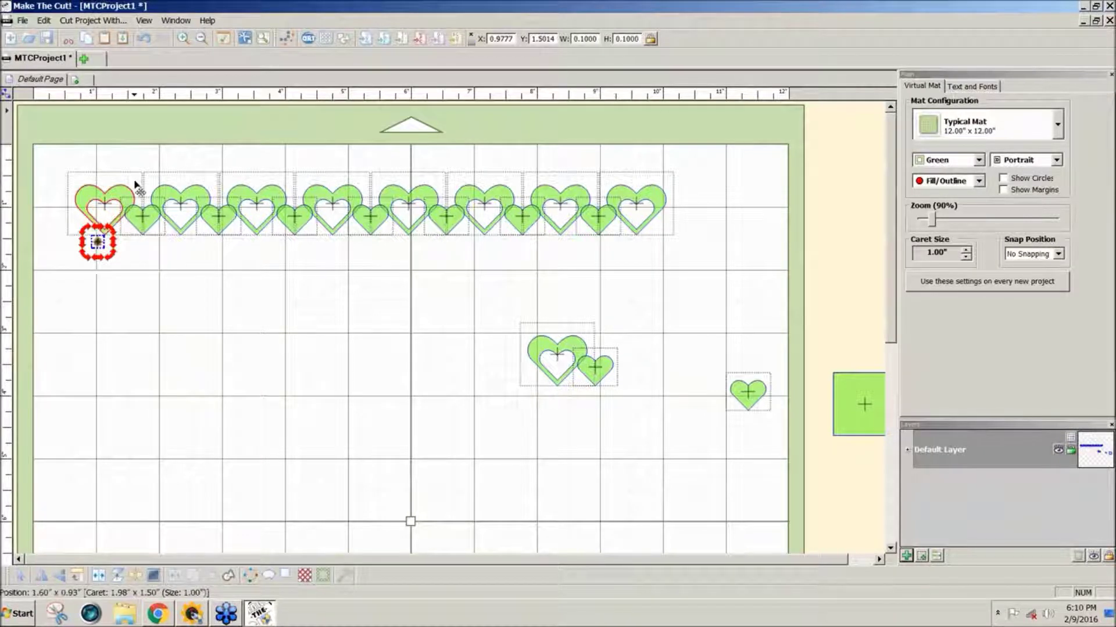
{"action": "left_click_drag", "start_coordinate": [97, 242], "coordinate": [107, 250]}
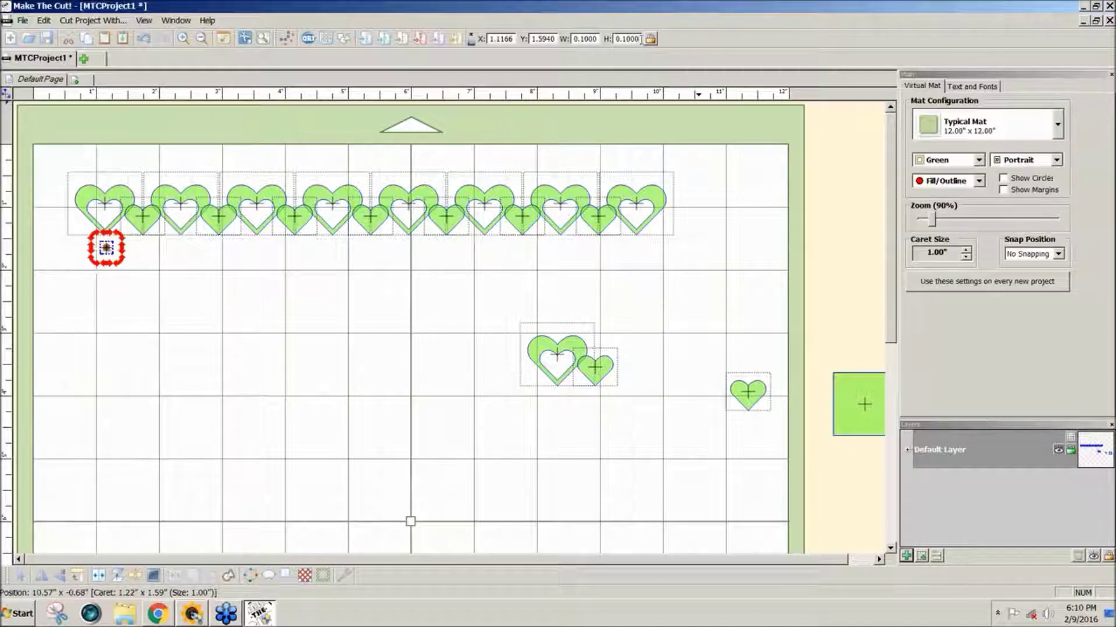
{"action": "left_click_drag", "start_coordinate": [640, 38], "coordinate": [632, 39]}
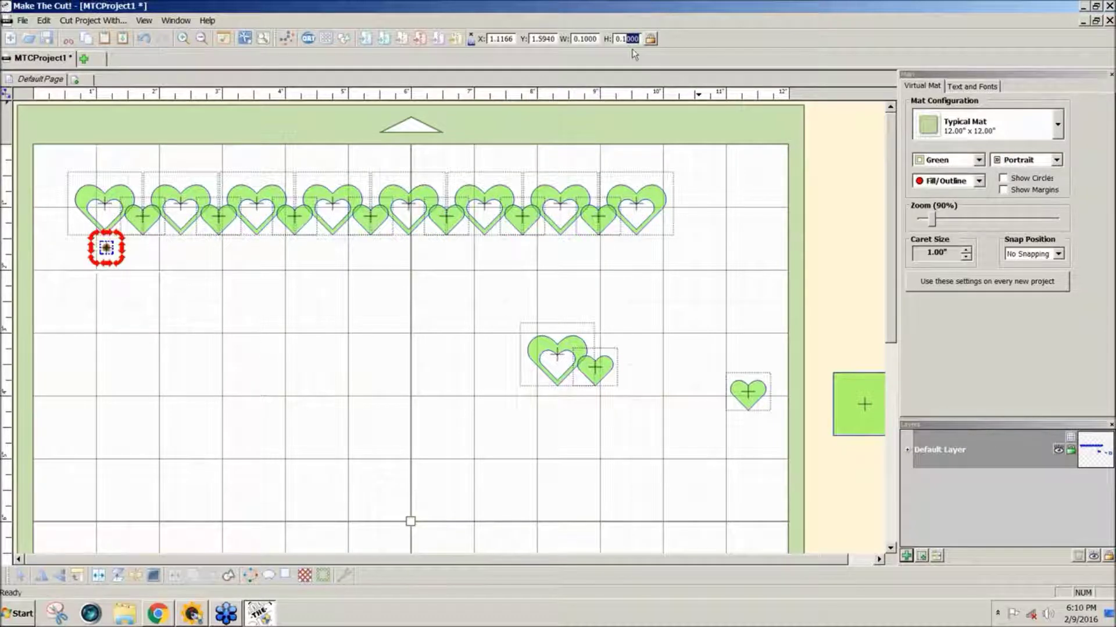
{"action": "type", "text": "5"}
{"action": "key", "text": "Return"}
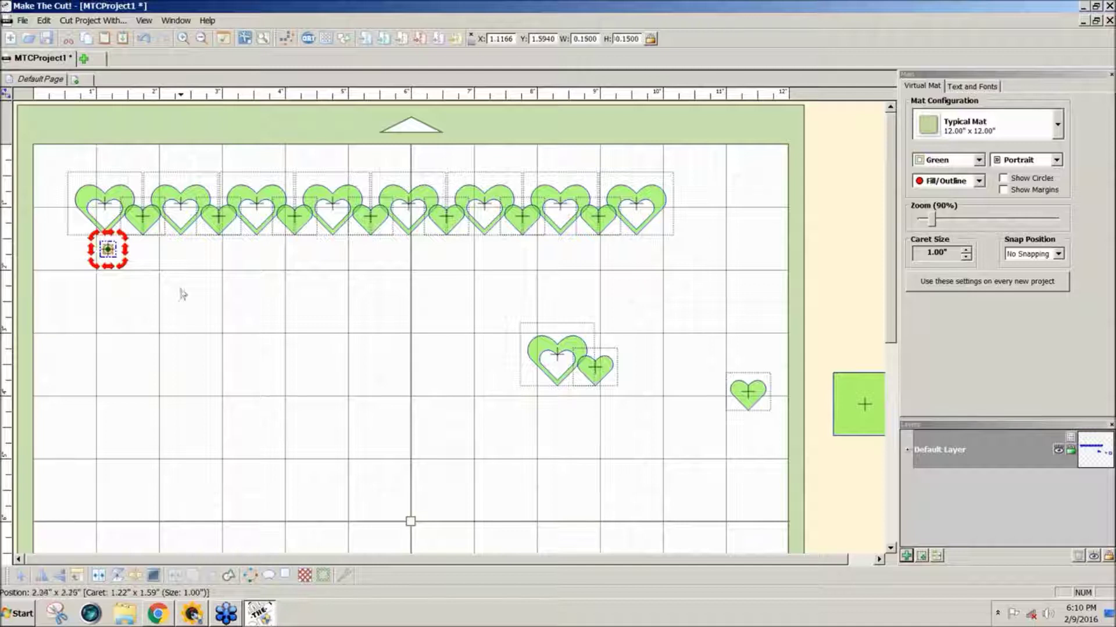
{"action": "left_click_drag", "start_coordinate": [107, 254], "coordinate": [109, 256]}
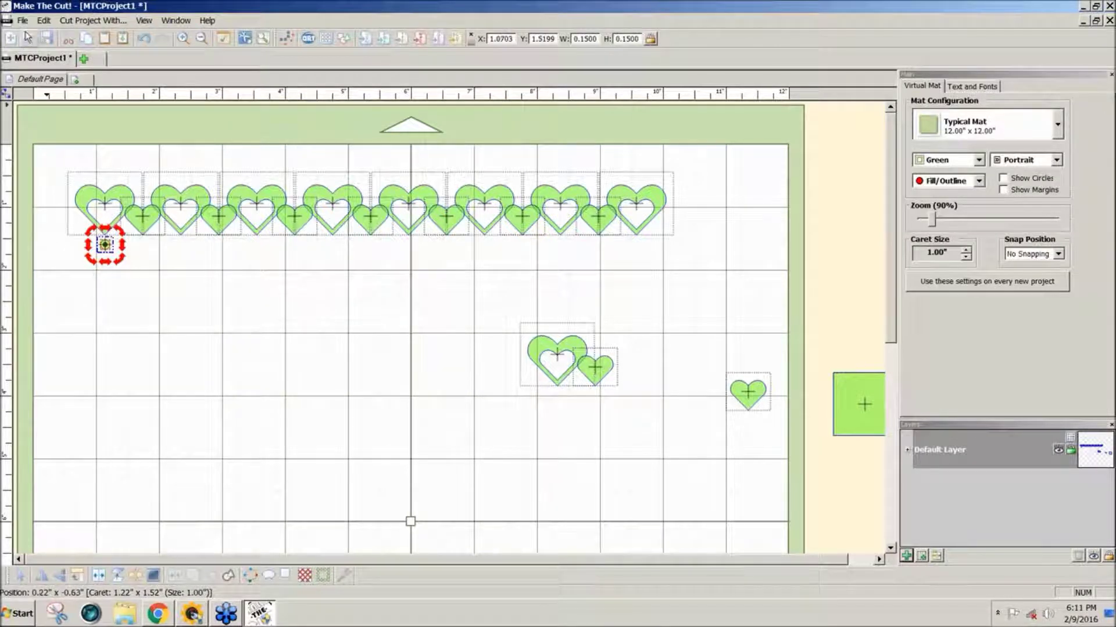
{"action": "left_click", "coordinate": [39, 23]}
Step: Duplicate the dot into 14 columns at 0.5-inch spacing beneath the heart row
{"action": "mouse_move", "coordinate": [116, 115]}
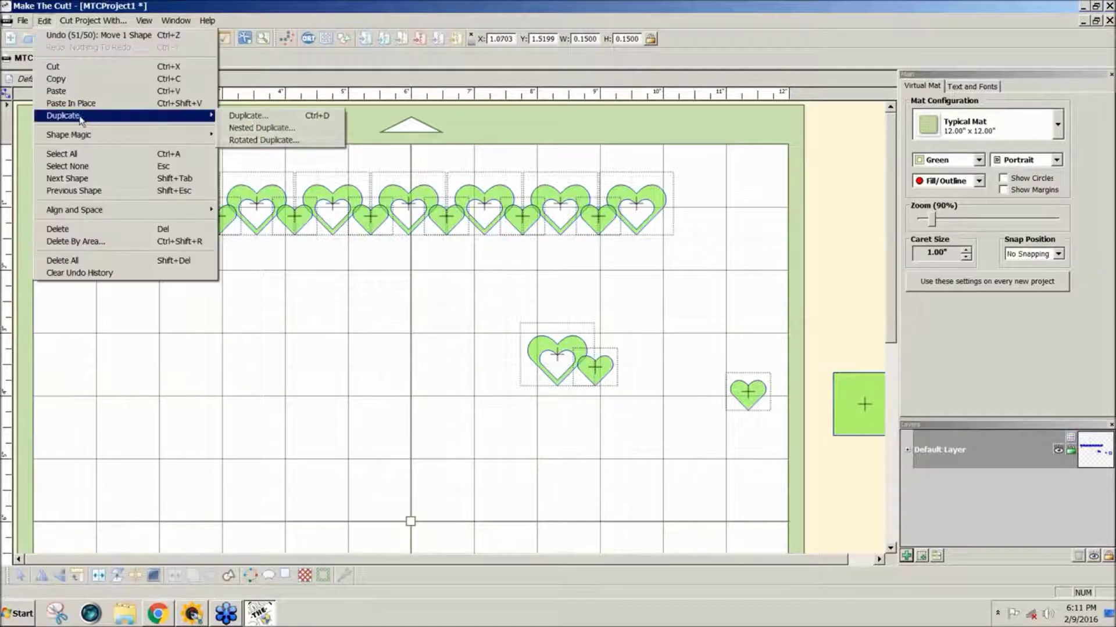
{"action": "left_click", "coordinate": [319, 116]}
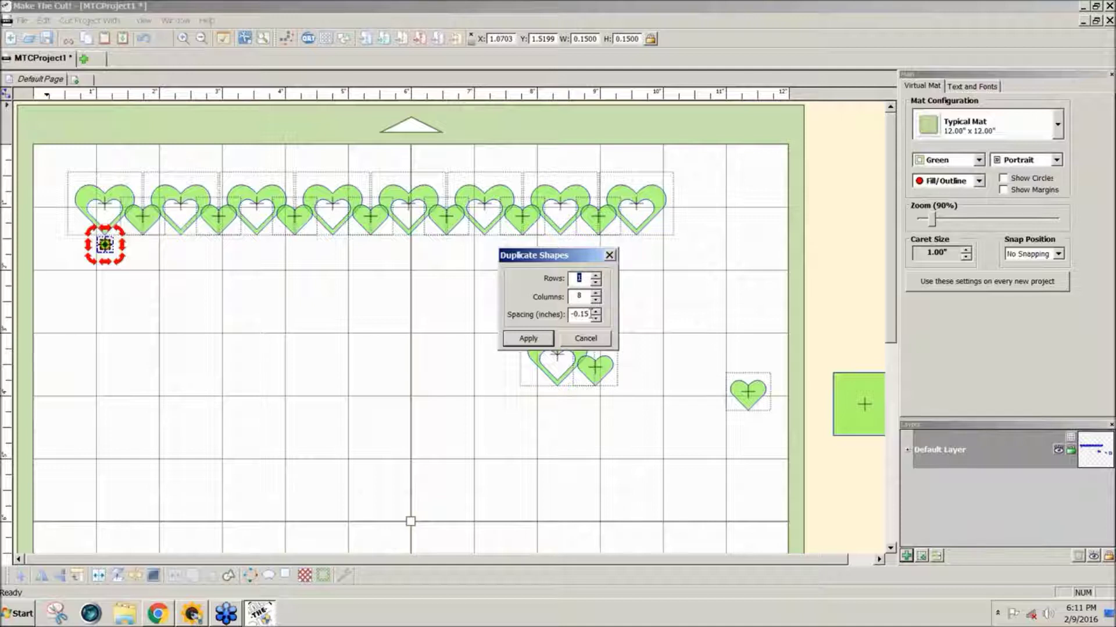
{"action": "key", "text": "Tab"}
{"action": "key", "text": "Tab"}
{"action": "type", "text": "-."}
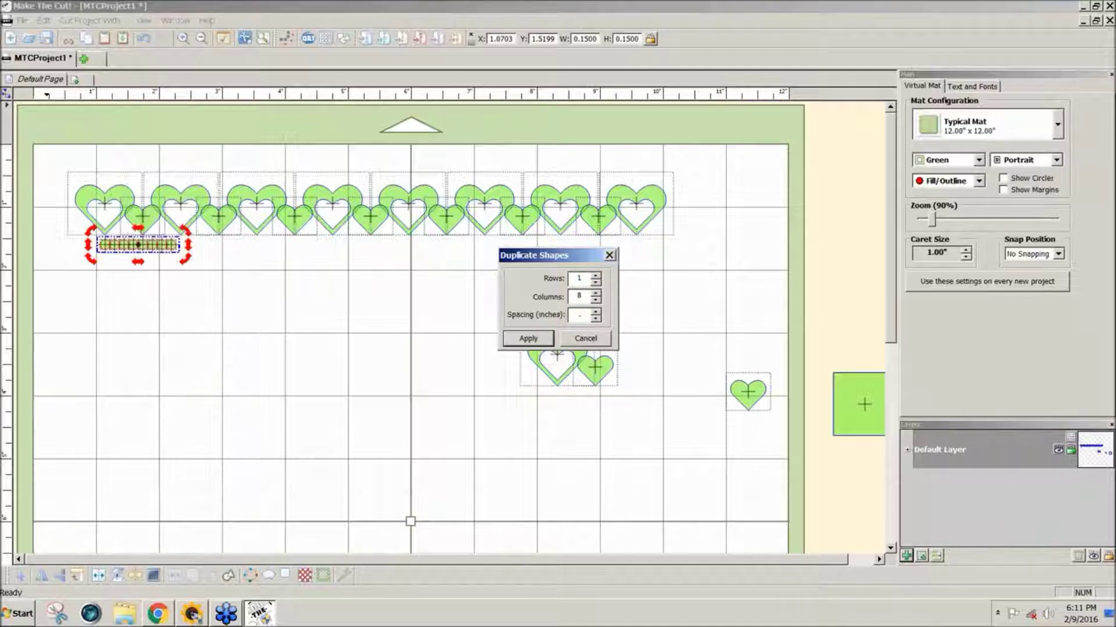
{"action": "type", "text": "5"}
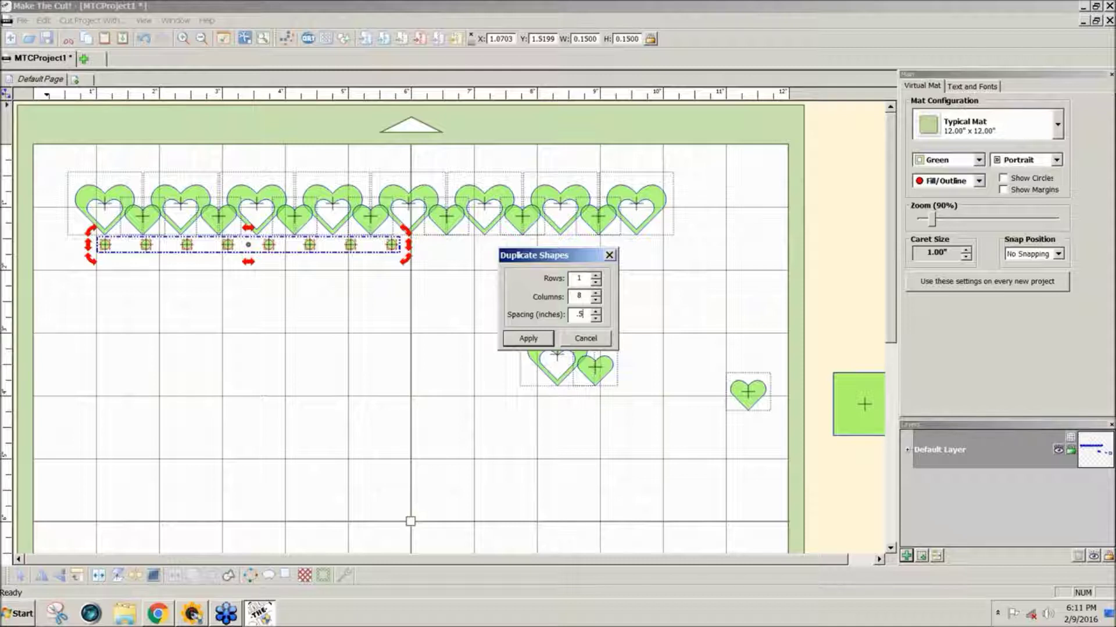
{"action": "left_click", "coordinate": [595, 293]}
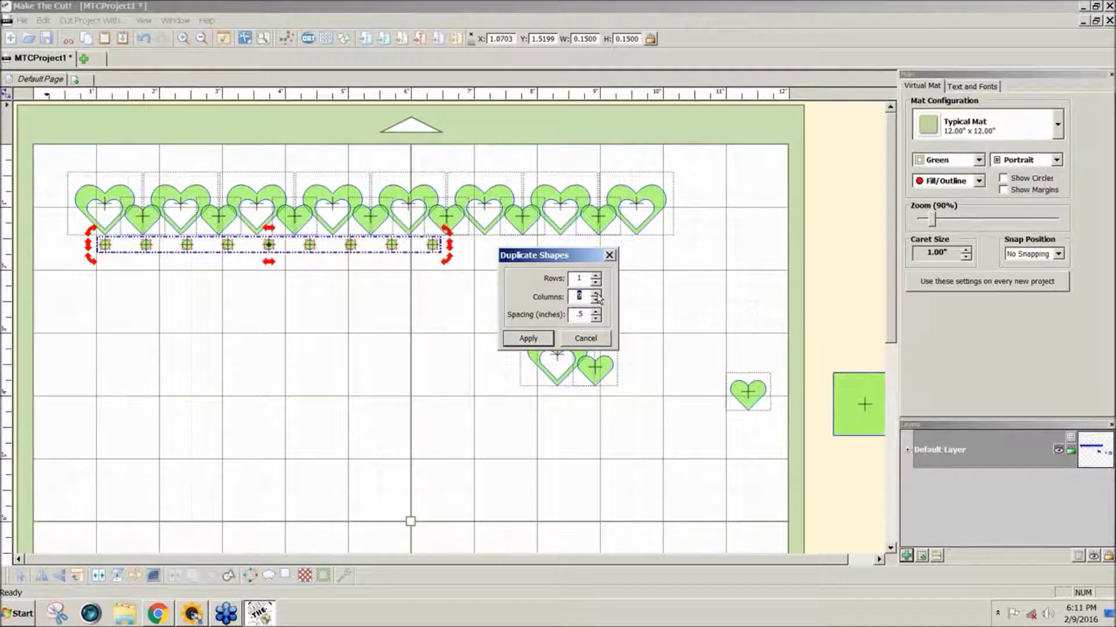
{"action": "left_click", "coordinate": [596, 293]}
{"action": "left_click", "coordinate": [595, 293]}
{"action": "left_click", "coordinate": [595, 293]}
{"action": "left_click", "coordinate": [595, 293]}
{"action": "left_click", "coordinate": [595, 292]}
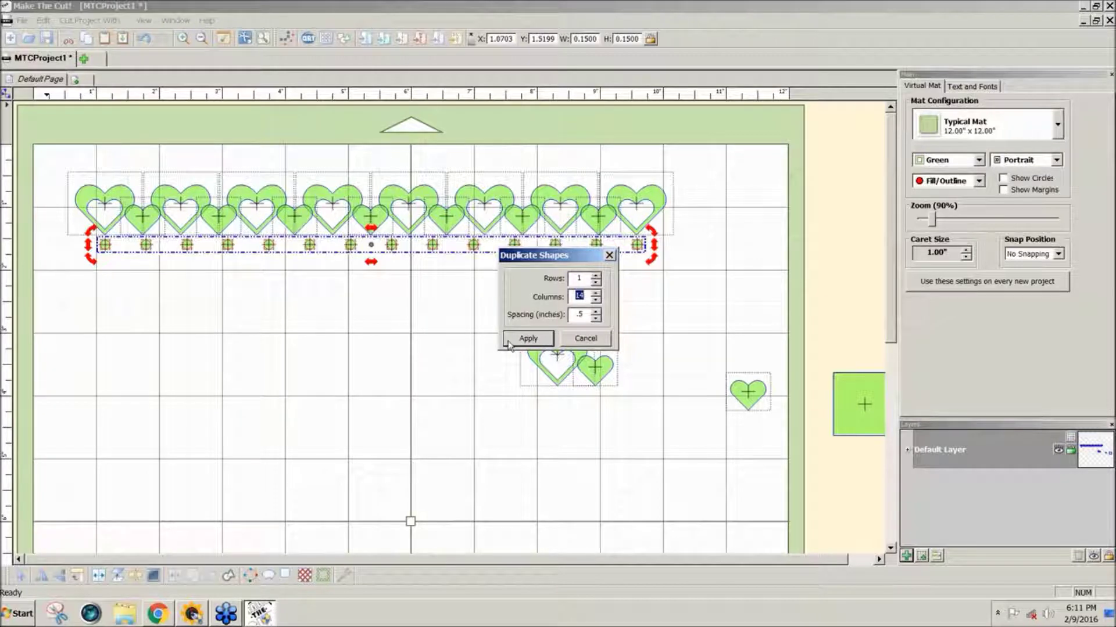
{"action": "left_click", "coordinate": [528, 339]}
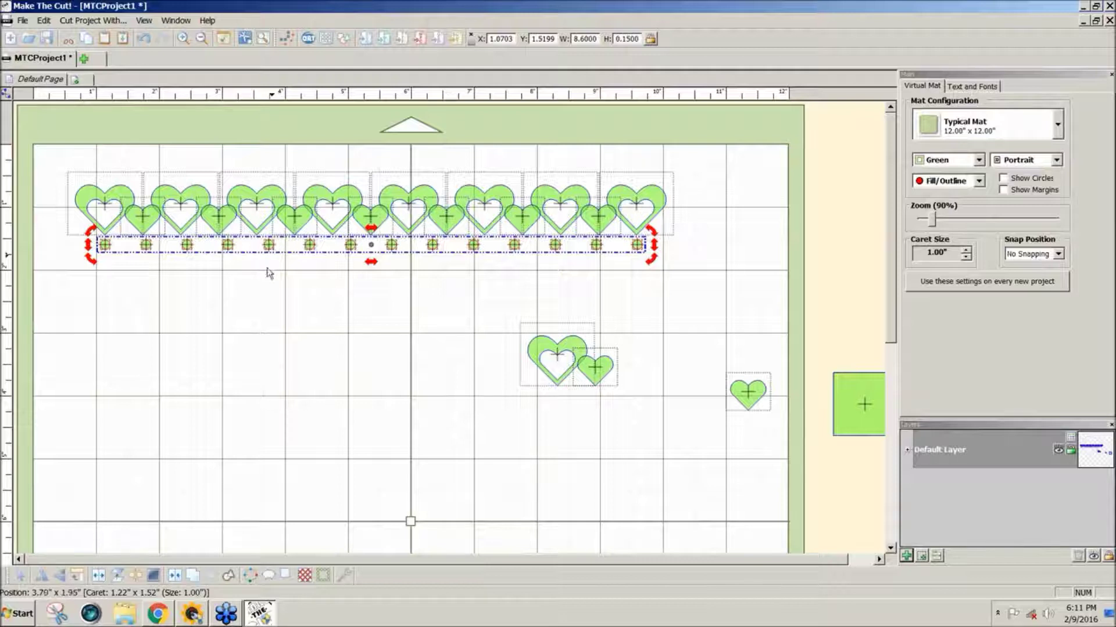
{"action": "left_click", "coordinate": [301, 279]}
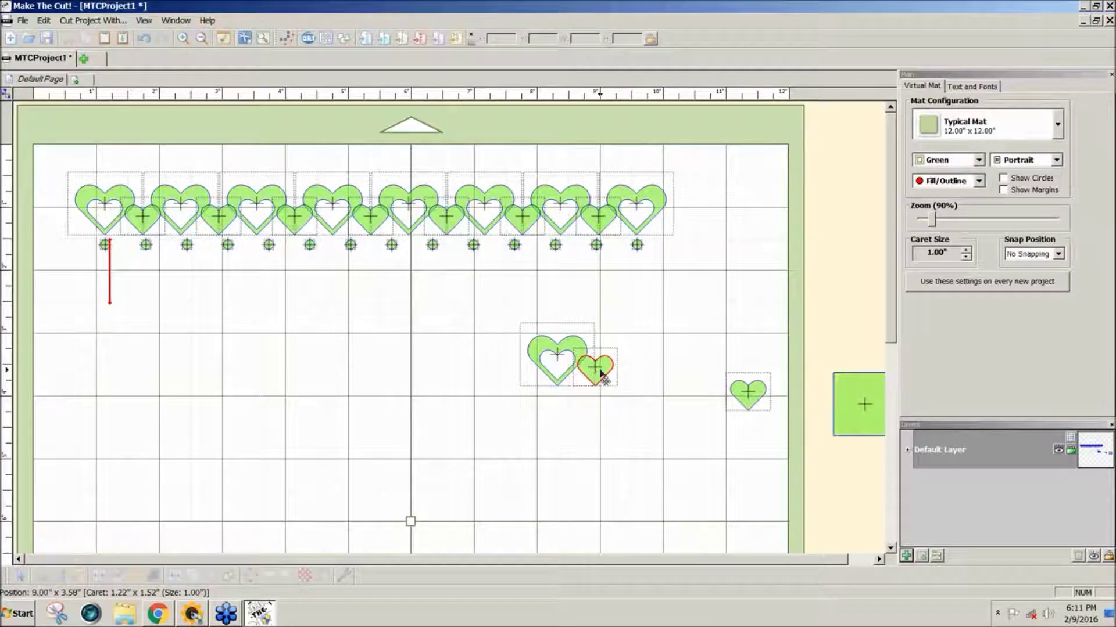
Step: Bring the spare small heart to the border and resize it to 0.25 inch tall
{"action": "left_click_drag", "start_coordinate": [747, 392], "coordinate": [129, 266]}
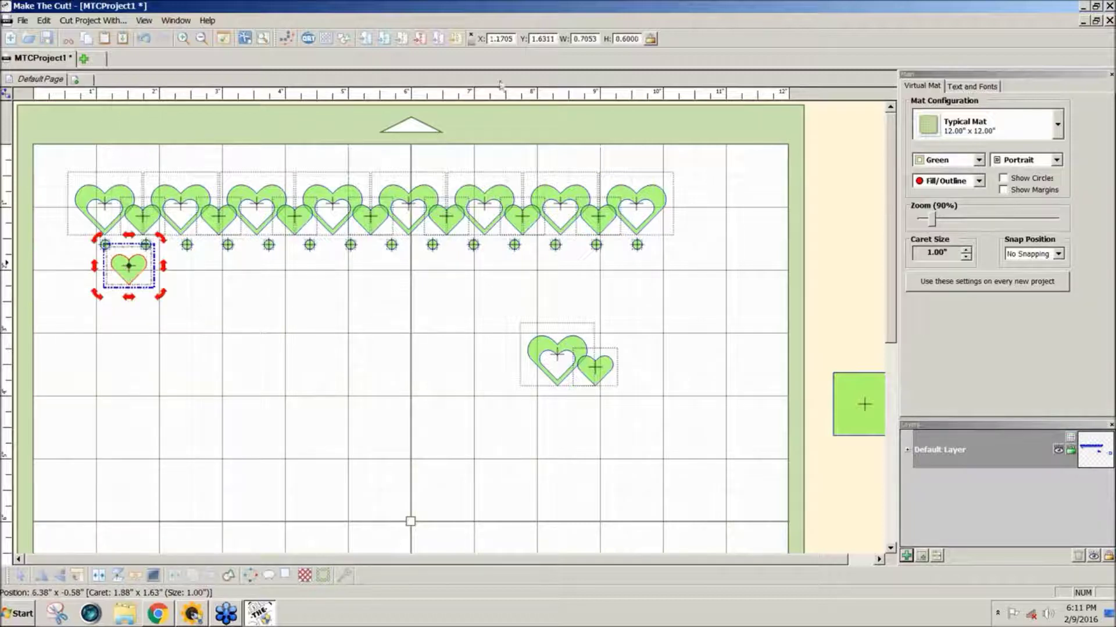
{"action": "left_click_drag", "start_coordinate": [640, 38], "coordinate": [595, 36]}
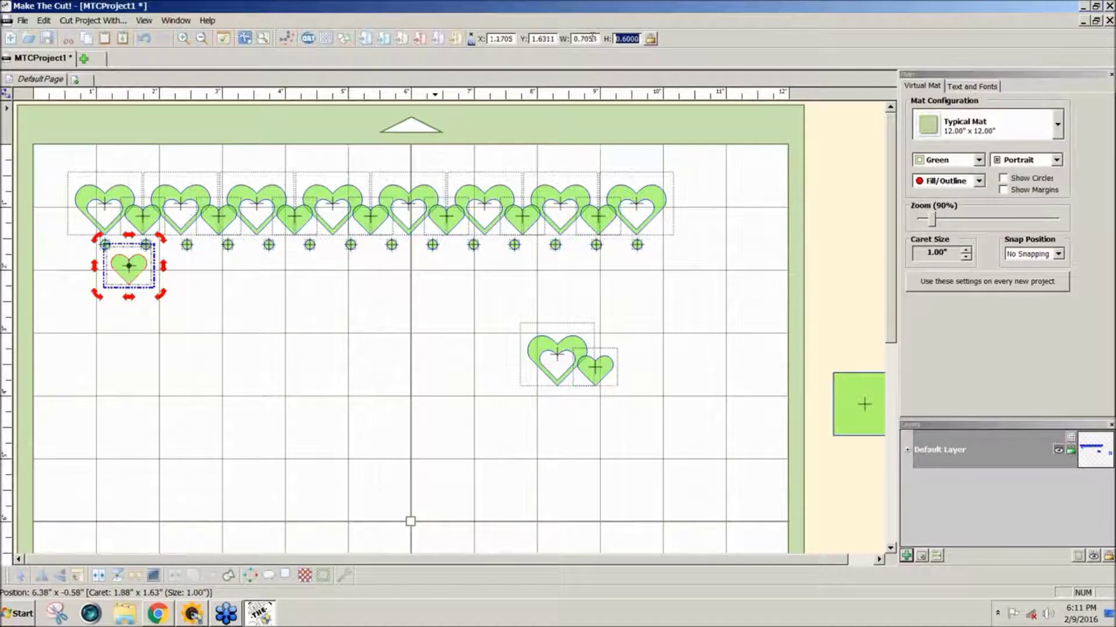
{"action": "key", "text": "BackSpace"}
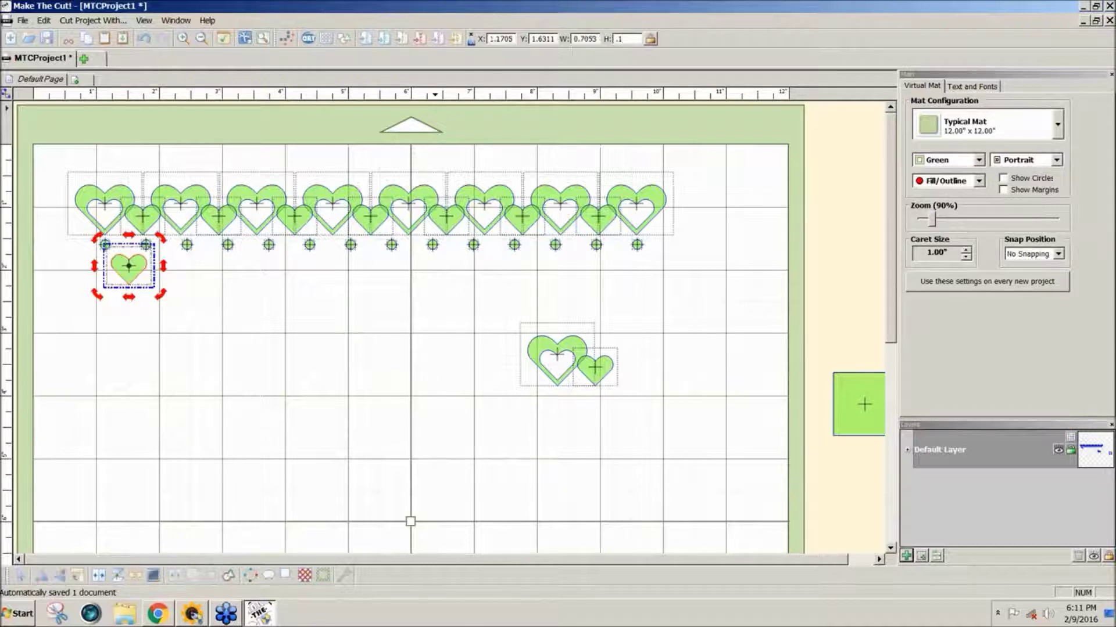
{"action": "key", "text": "Return"}
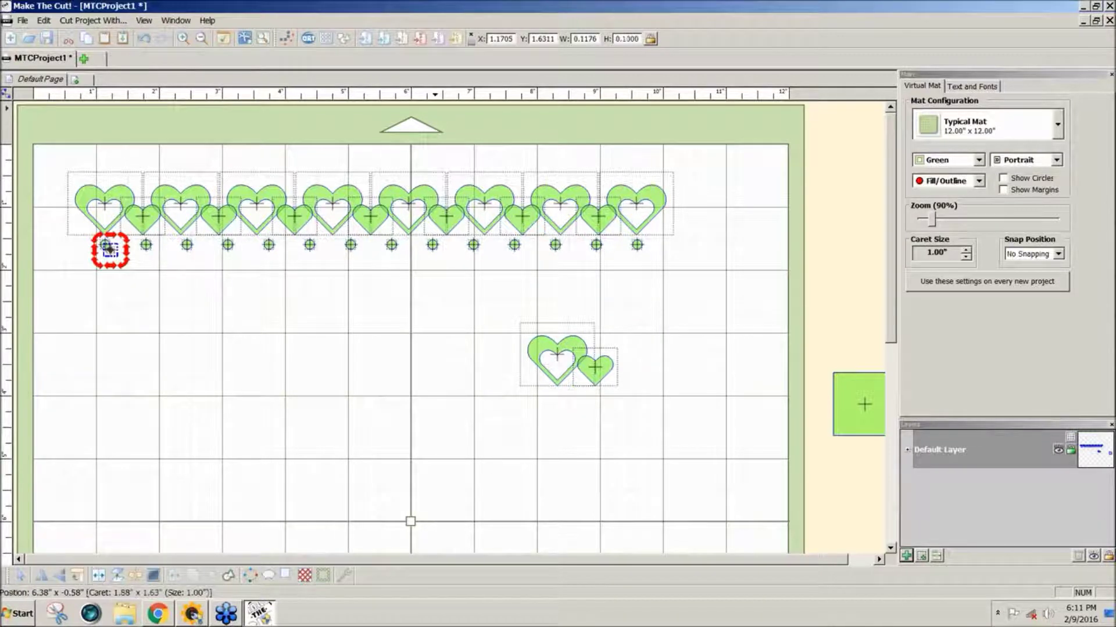
{"action": "left_click_drag", "start_coordinate": [640, 38], "coordinate": [624, 39]}
{"action": "type", "text": "2"}
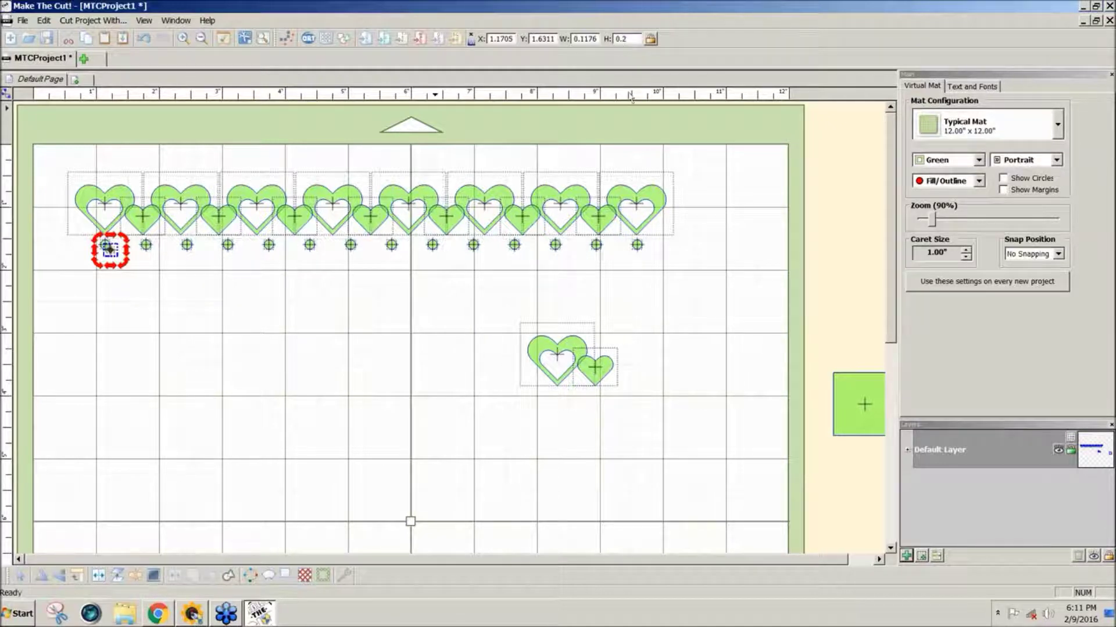
{"action": "key", "text": "Return"}
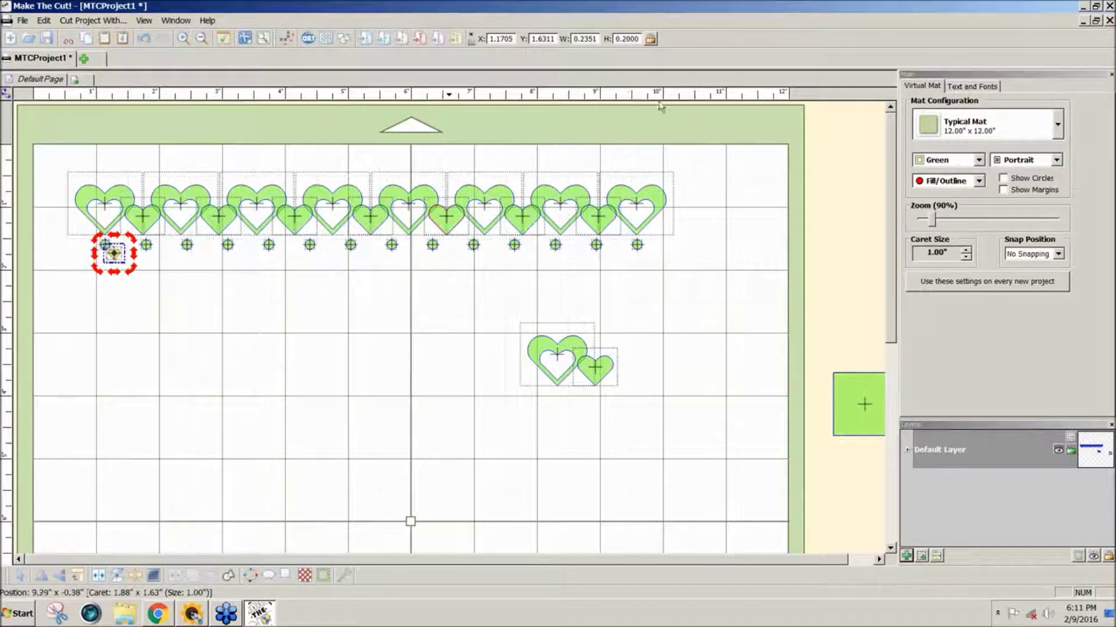
{"action": "left_click_drag", "start_coordinate": [640, 38], "coordinate": [627, 42]}
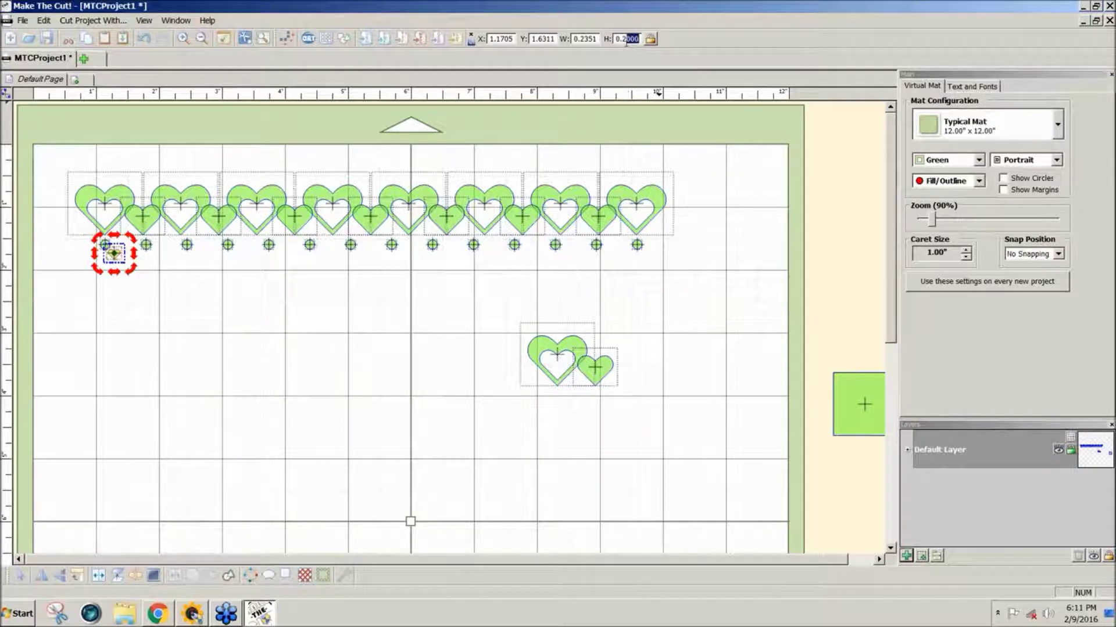
{"action": "type", "text": "5"}
{"action": "key", "text": "Return"}
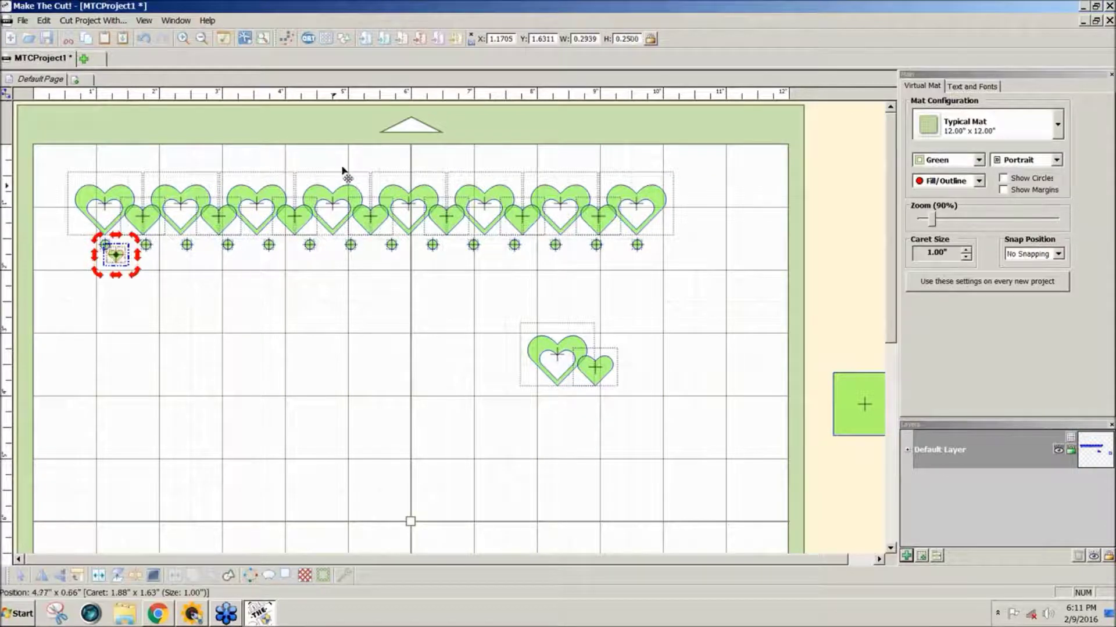
Step: Position the tiny heart just under the first dots at the row's left end
{"action": "left_click_drag", "start_coordinate": [115, 256], "coordinate": [125, 265]}
{"action": "left_click", "coordinate": [233, 285]}
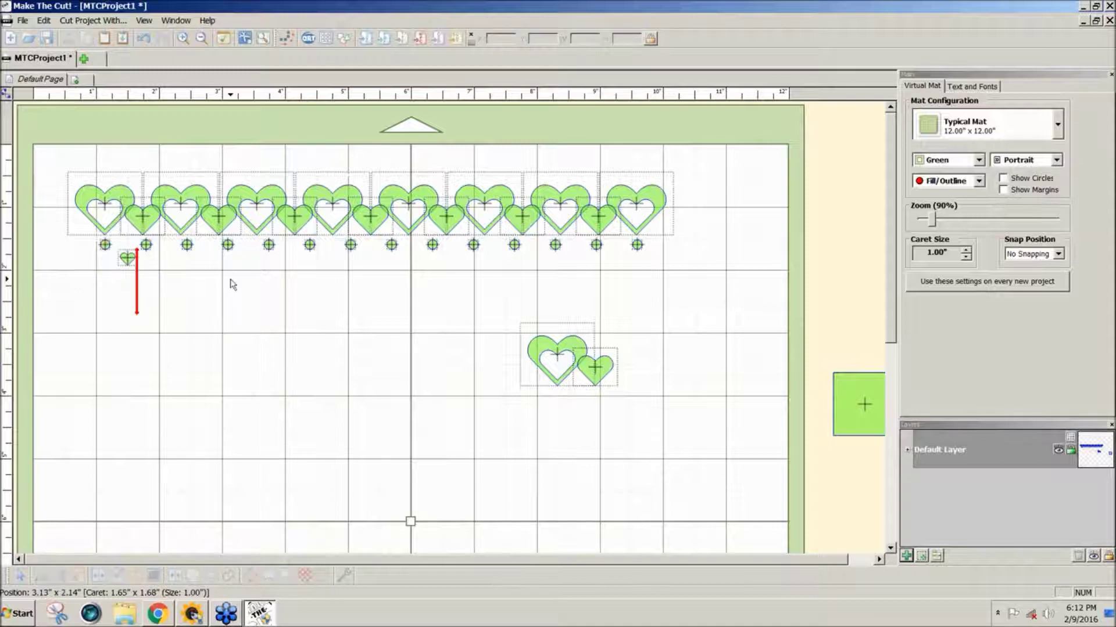
{"action": "left_click", "coordinate": [126, 260]}
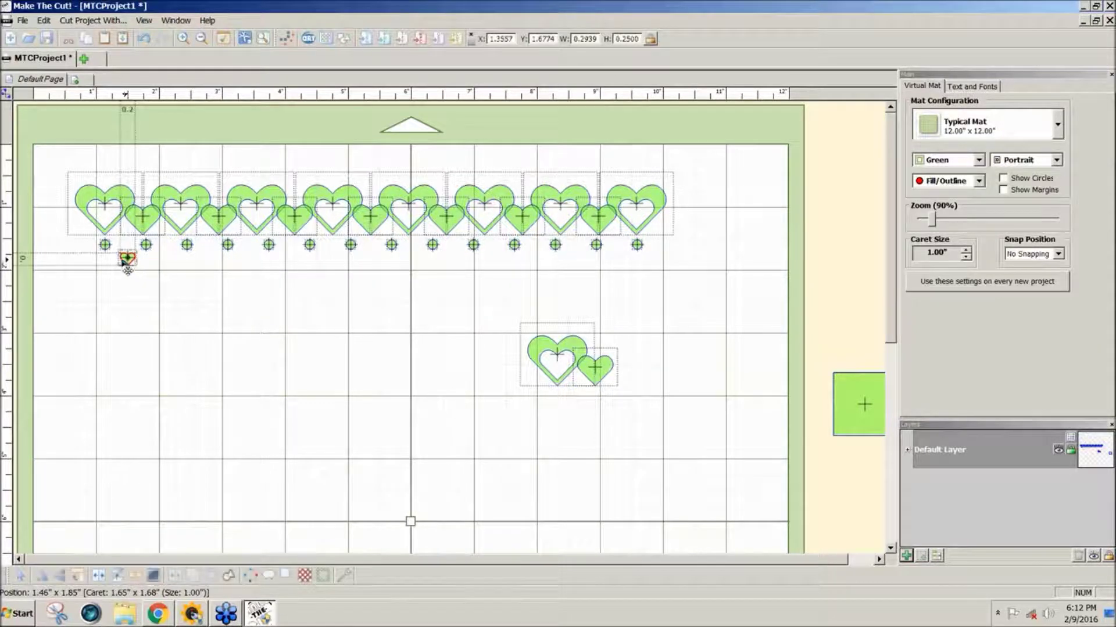
{"action": "left_click_drag", "start_coordinate": [122, 260], "coordinate": [115, 262]}
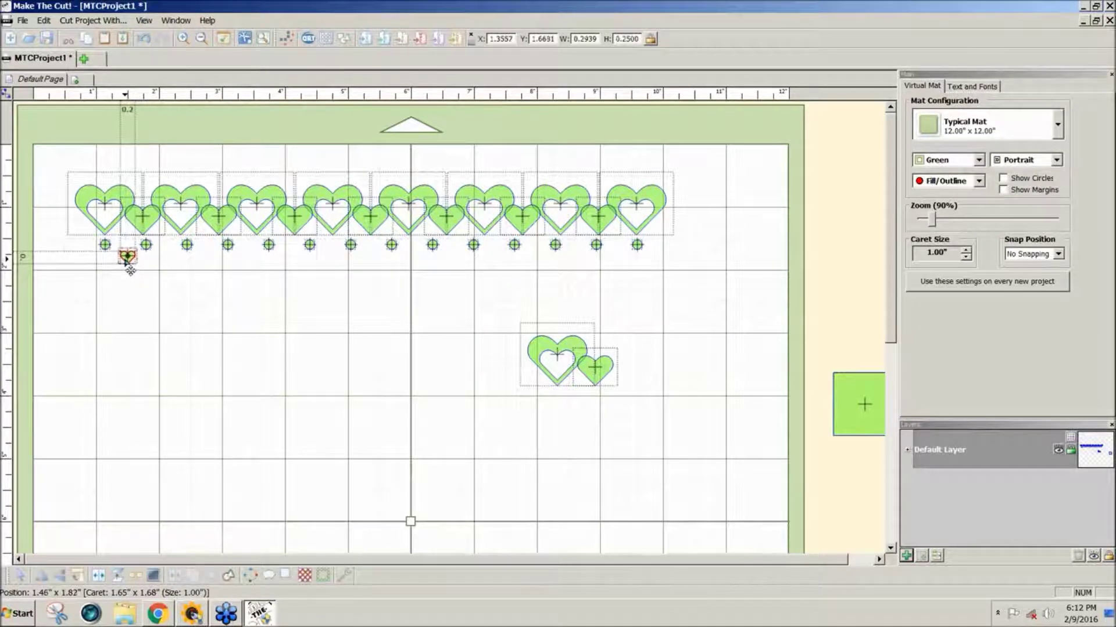
{"action": "left_click_drag", "start_coordinate": [125, 261], "coordinate": [125, 259]}
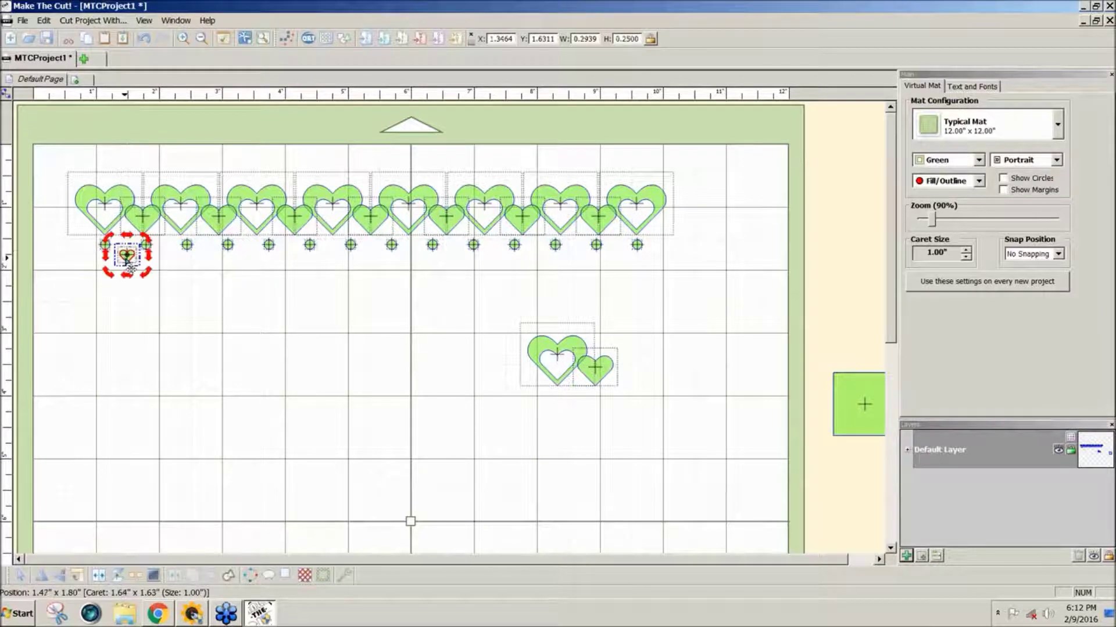
{"action": "left_click", "coordinate": [43, 22]}
Step: Duplicate the small heart into 1 row of 11 columns at 0.5-inch spacing
{"action": "mouse_move", "coordinate": [75, 116]}
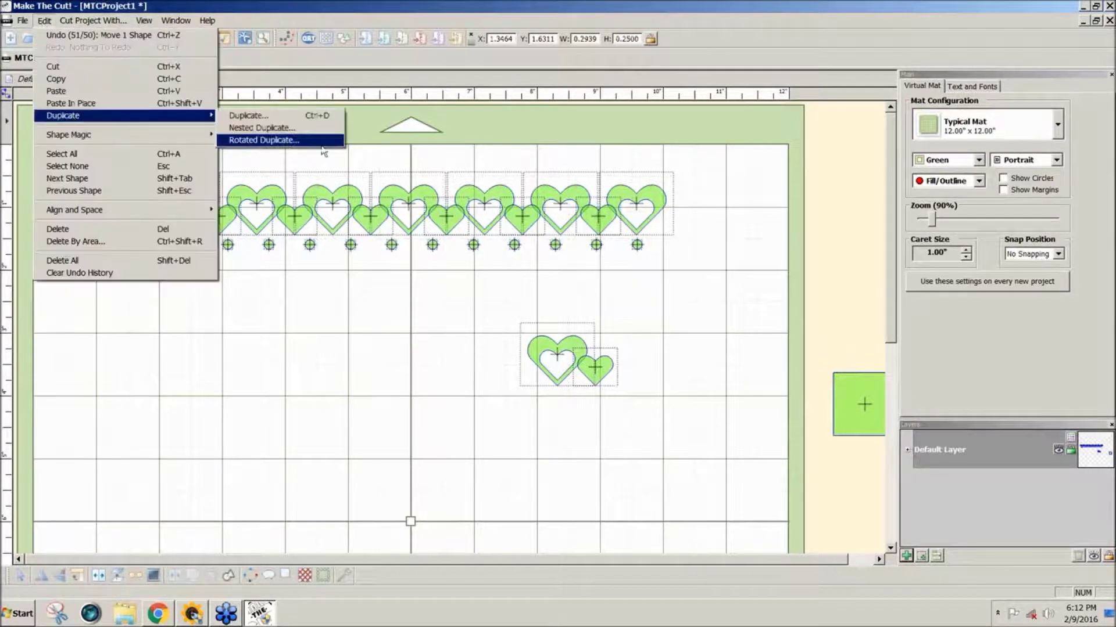
{"action": "left_click", "coordinate": [283, 119]}
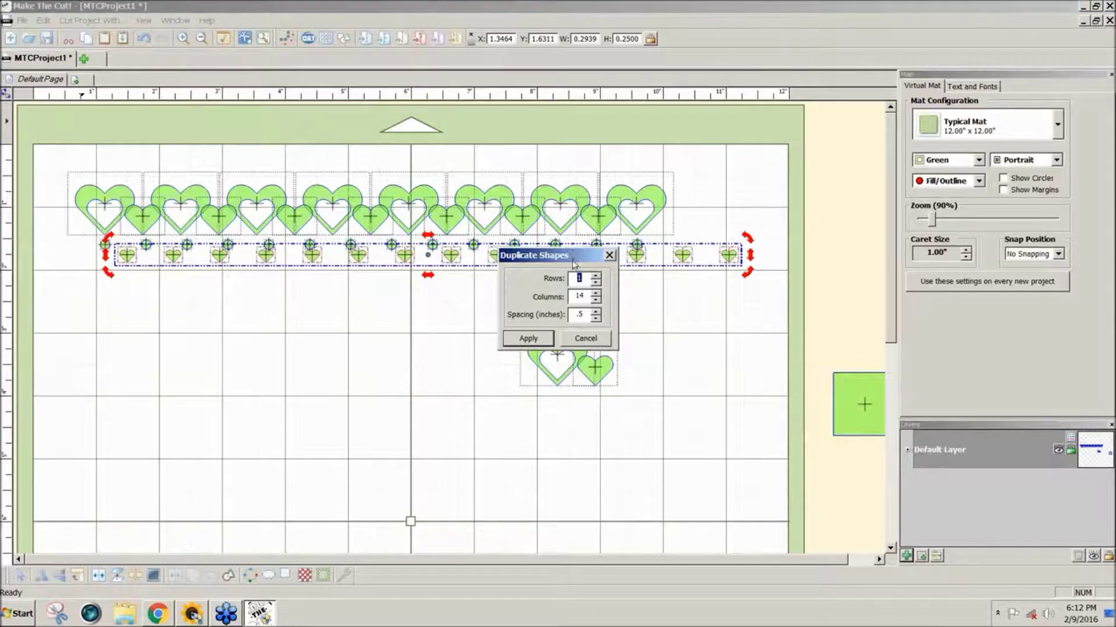
{"action": "left_click_drag", "start_coordinate": [574, 265], "coordinate": [447, 336]}
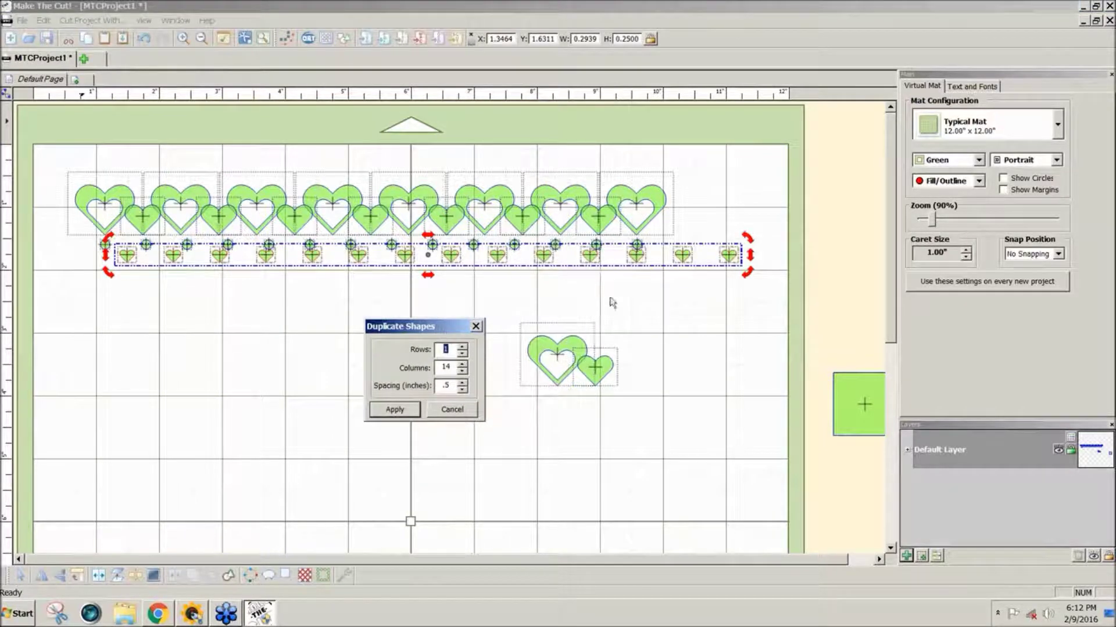
{"action": "left_click", "coordinate": [462, 364]}
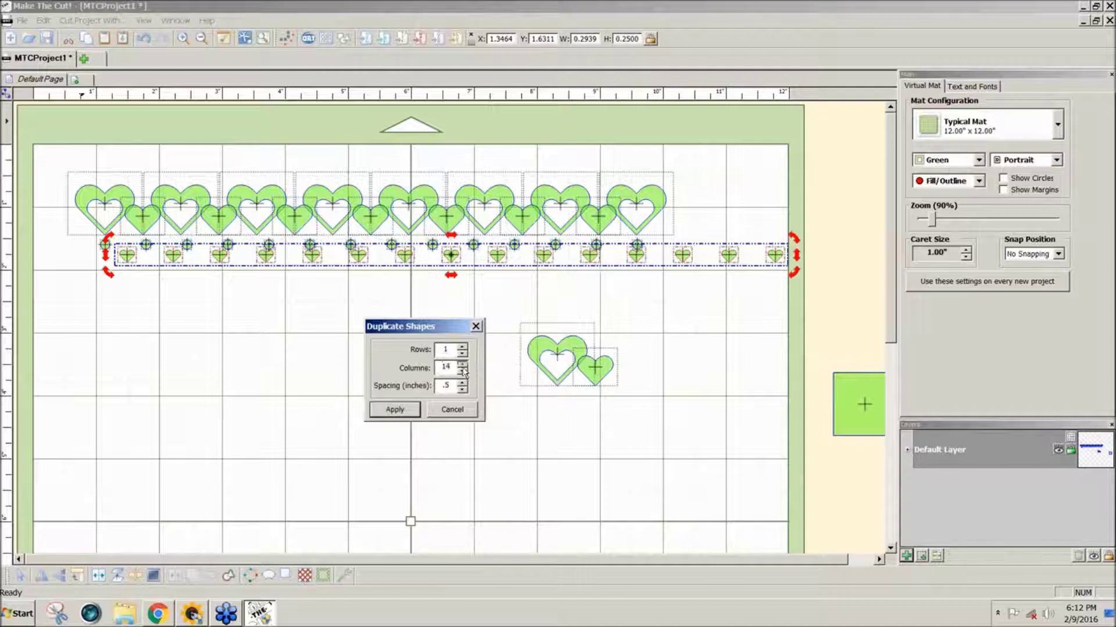
{"action": "left_click", "coordinate": [461, 371]}
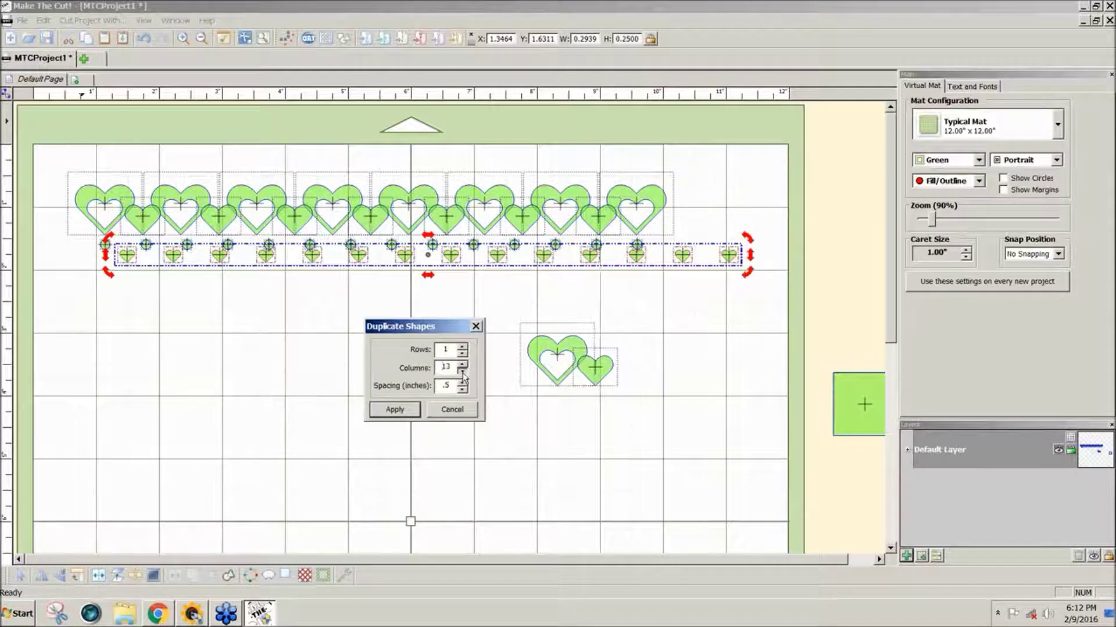
{"action": "left_click", "coordinate": [462, 372]}
{"action": "left_click", "coordinate": [462, 371]}
{"action": "left_click", "coordinate": [462, 371]}
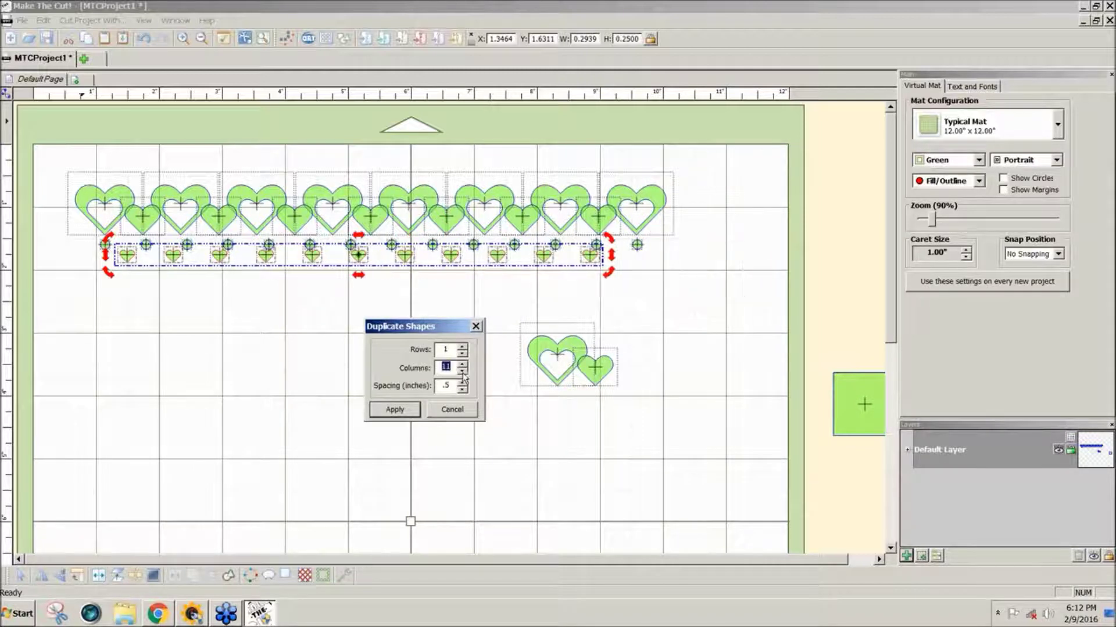
{"action": "left_click", "coordinate": [395, 410]}
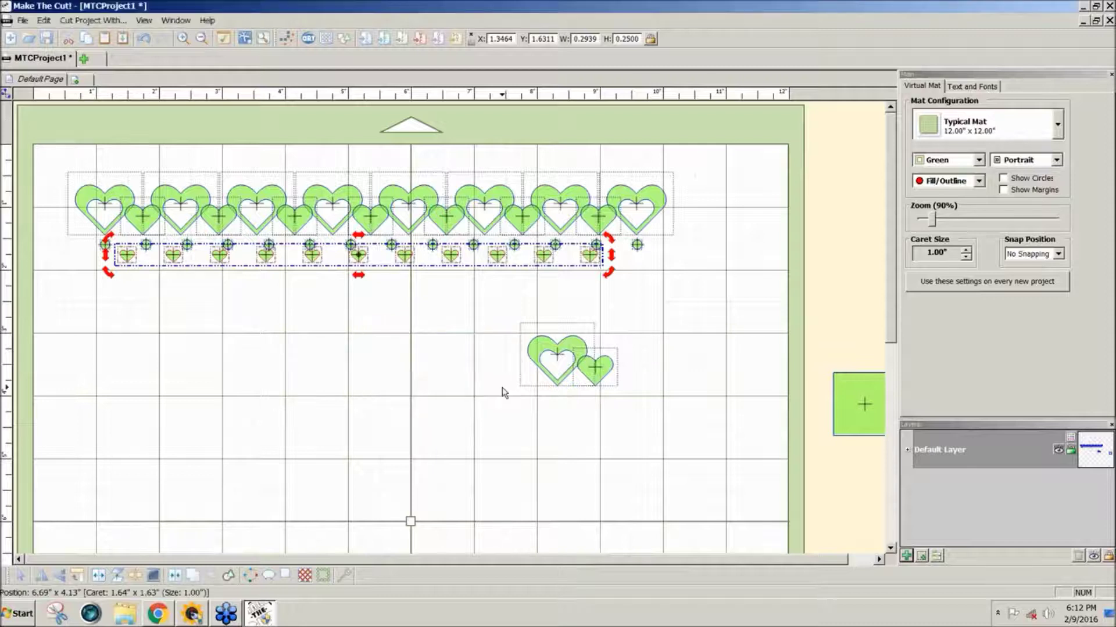
{"action": "left_click", "coordinate": [499, 263]}
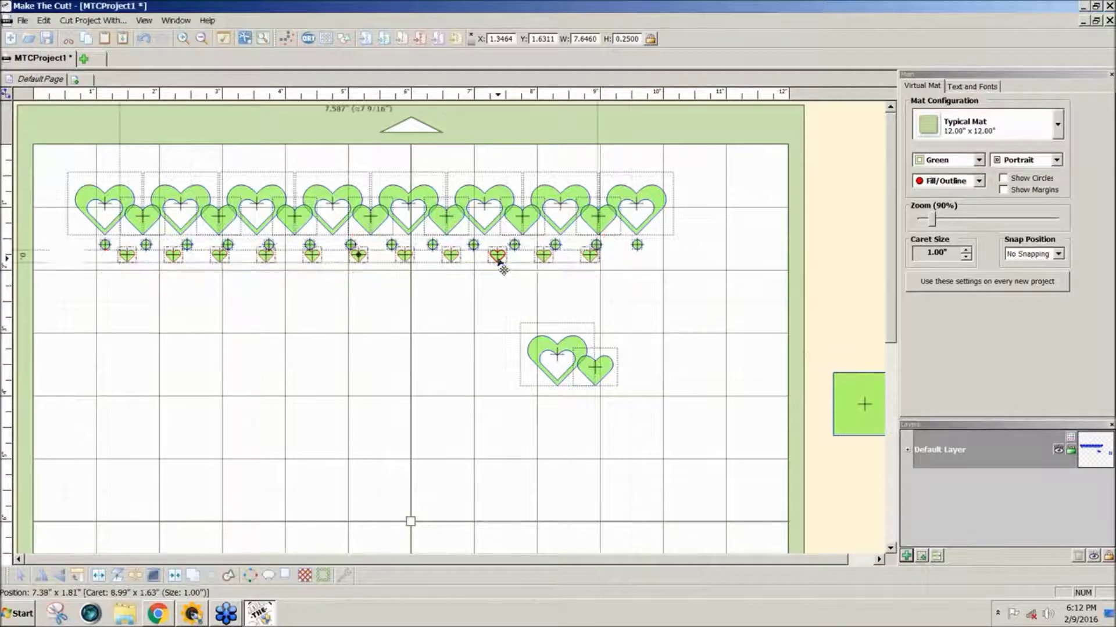
Step: Stretch the small-heart row wider so its hearts fall between the dots
{"action": "mouse_move", "coordinate": [608, 259]}
{"action": "left_mouse_down"}
{"action": "mouse_move", "coordinate": [648, 265]}
{"action": "mouse_move", "coordinate": [575, 273]}
{"action": "mouse_move", "coordinate": [554, 296]}
{"action": "mouse_move", "coordinate": [447, 241]}
{"action": "mouse_move", "coordinate": [472, 238]}
{"action": "mouse_move", "coordinate": [498, 259]}
{"action": "mouse_move", "coordinate": [578, 260]}
{"action": "left_mouse_up"}
{"action": "left_click", "coordinate": [589, 286]}
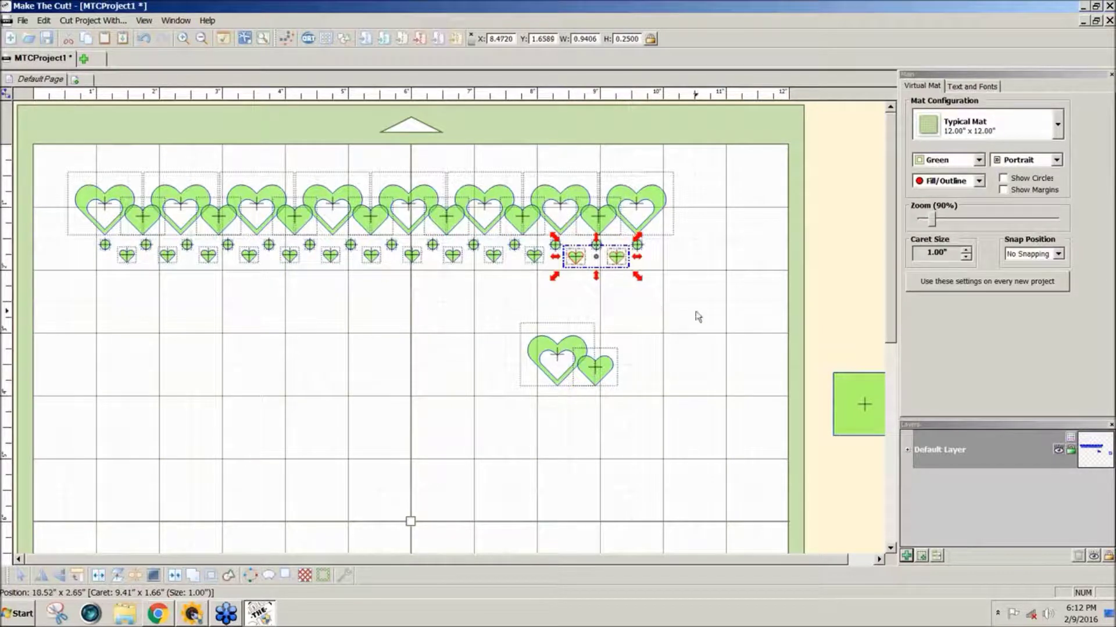
{"action": "key", "text": "Up"}
{"action": "key", "text": "Up"}
{"action": "key", "text": "Up"}
{"action": "key", "text": "Up"}
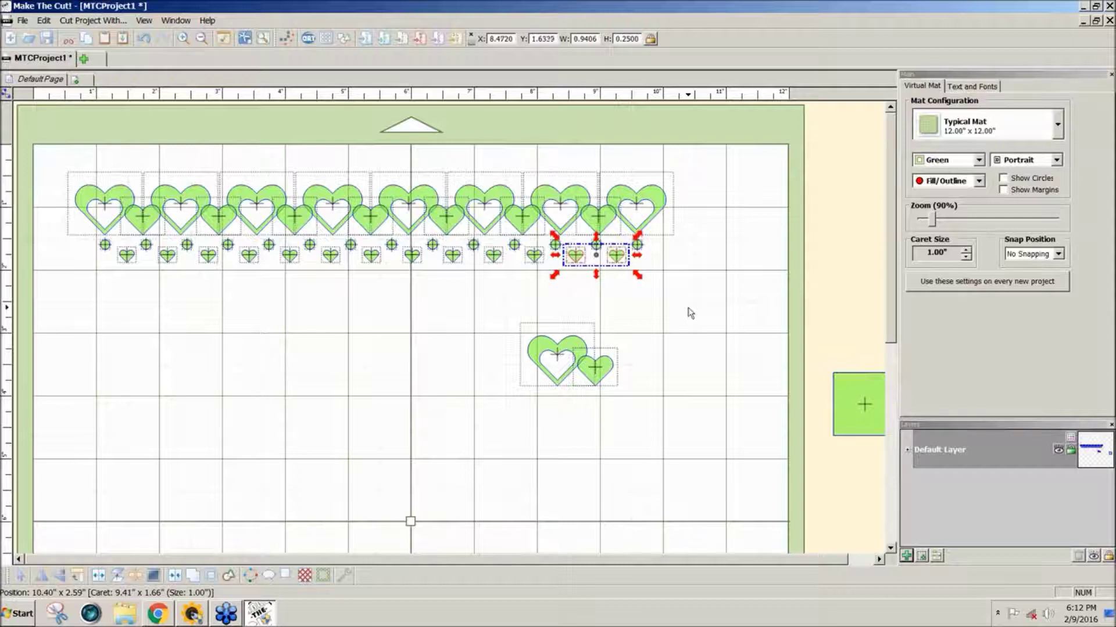
{"action": "left_click_drag", "start_coordinate": [735, 309], "coordinate": [22, 247]}
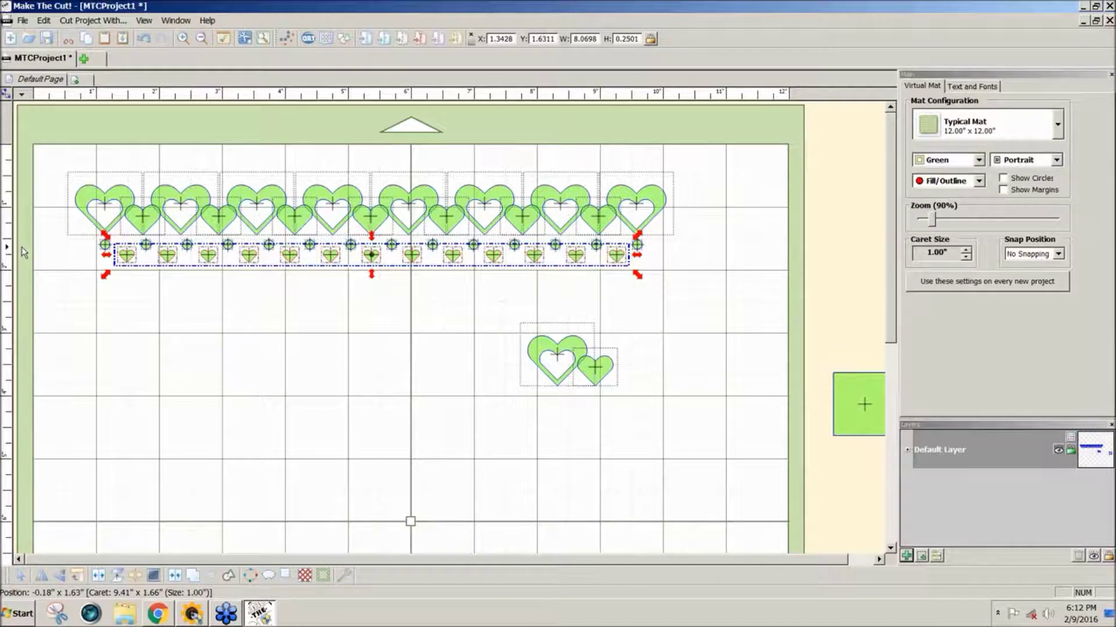
{"action": "left_click", "coordinate": [192, 272]}
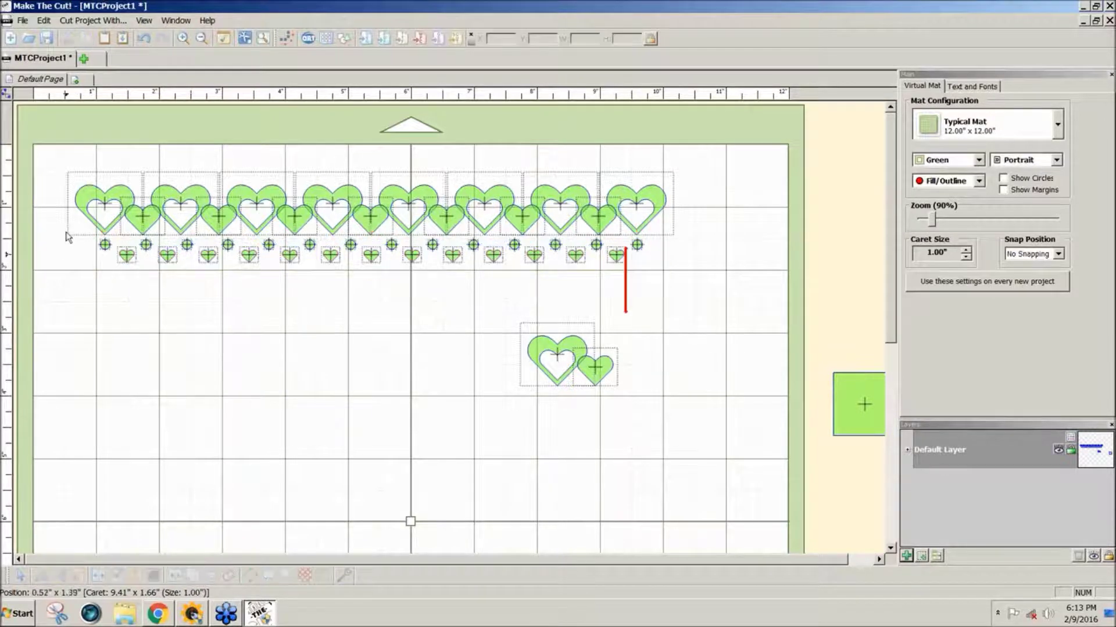
Step: Nudge the dot row and check its alignment against the small-heart row
{"action": "left_click_drag", "start_coordinate": [68, 230], "coordinate": [505, 270]}
{"action": "key", "text": "ctrl+z"}
{"action": "left_click", "coordinate": [47, 228]}
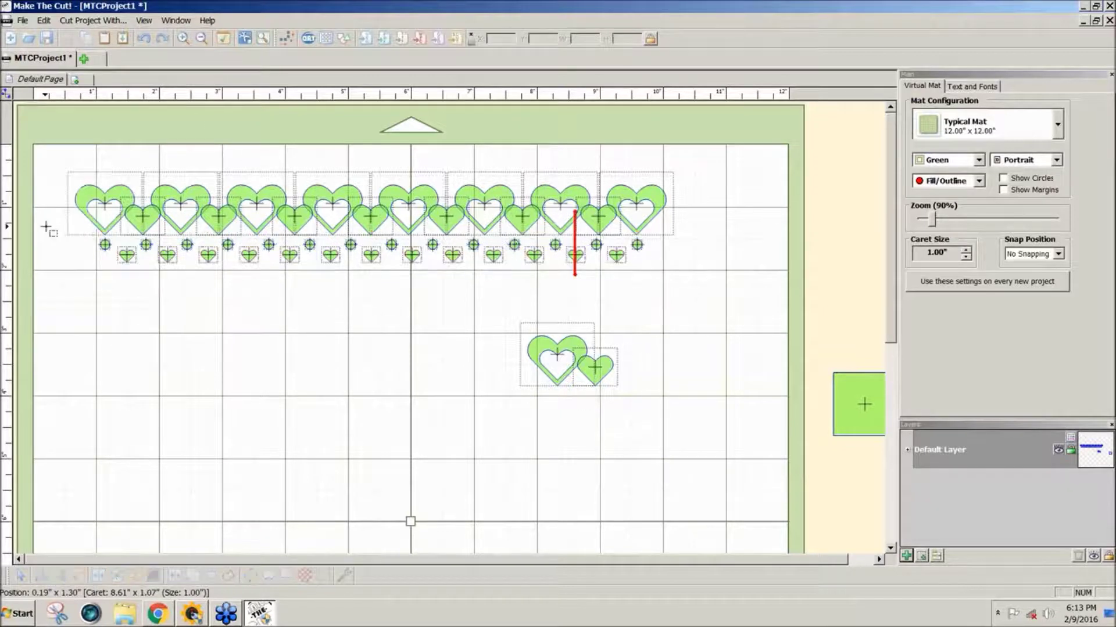
{"action": "left_click_drag", "start_coordinate": [47, 228], "coordinate": [754, 261]}
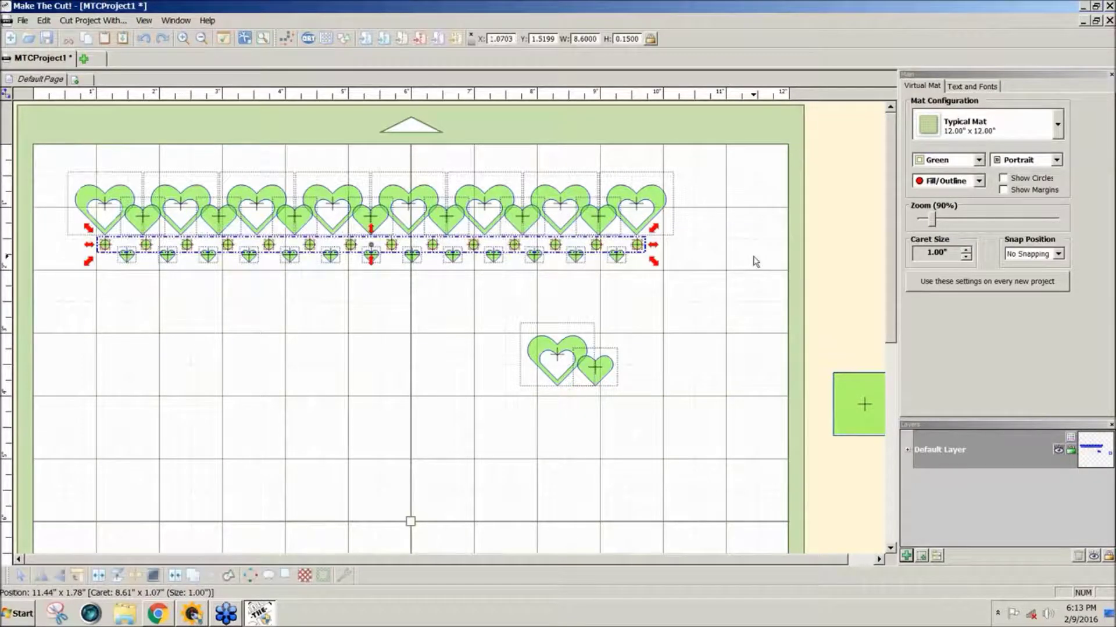
{"action": "key", "text": "Up"}
{"action": "key", "text": "Up"}
{"action": "key", "text": "Up"}
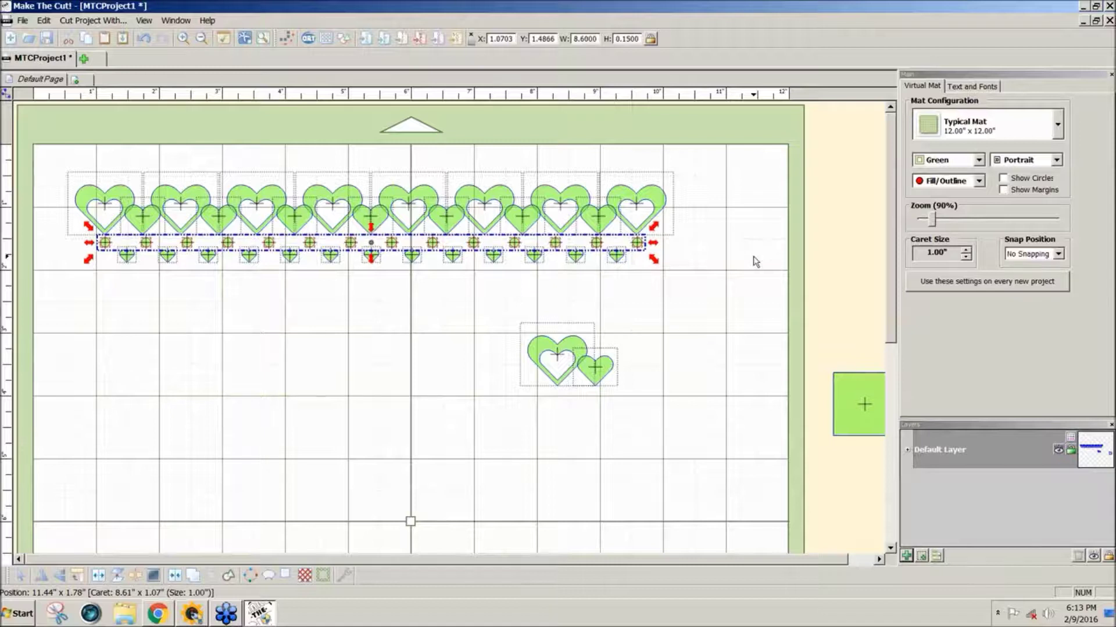
{"action": "key", "text": "Down"}
{"action": "key", "text": "Down"}
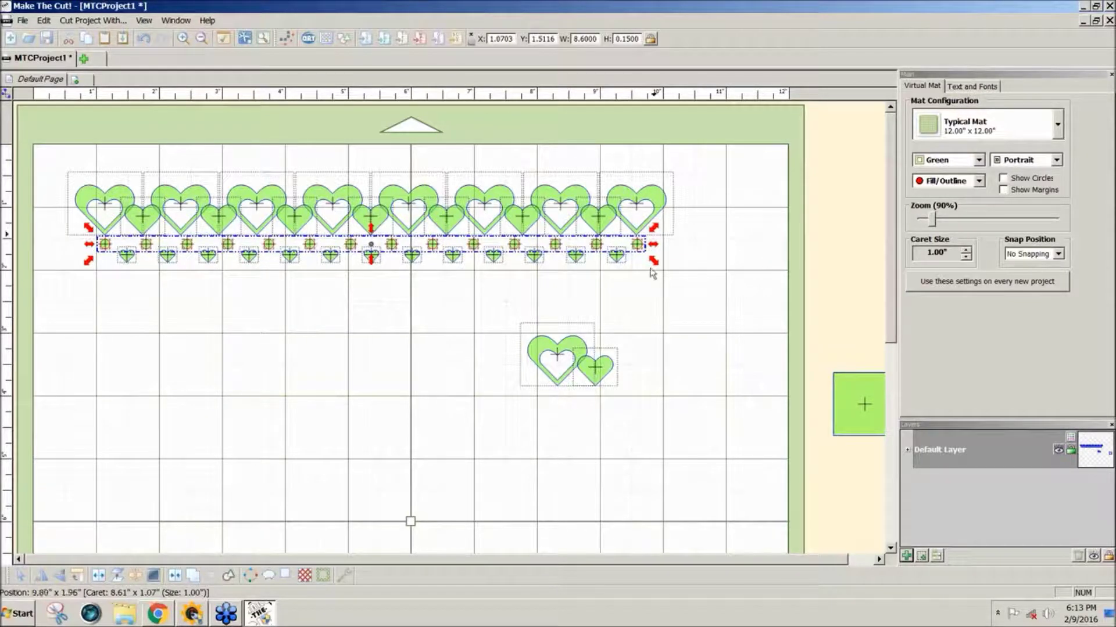
{"action": "left_click_drag", "start_coordinate": [668, 277], "coordinate": [92, 251]}
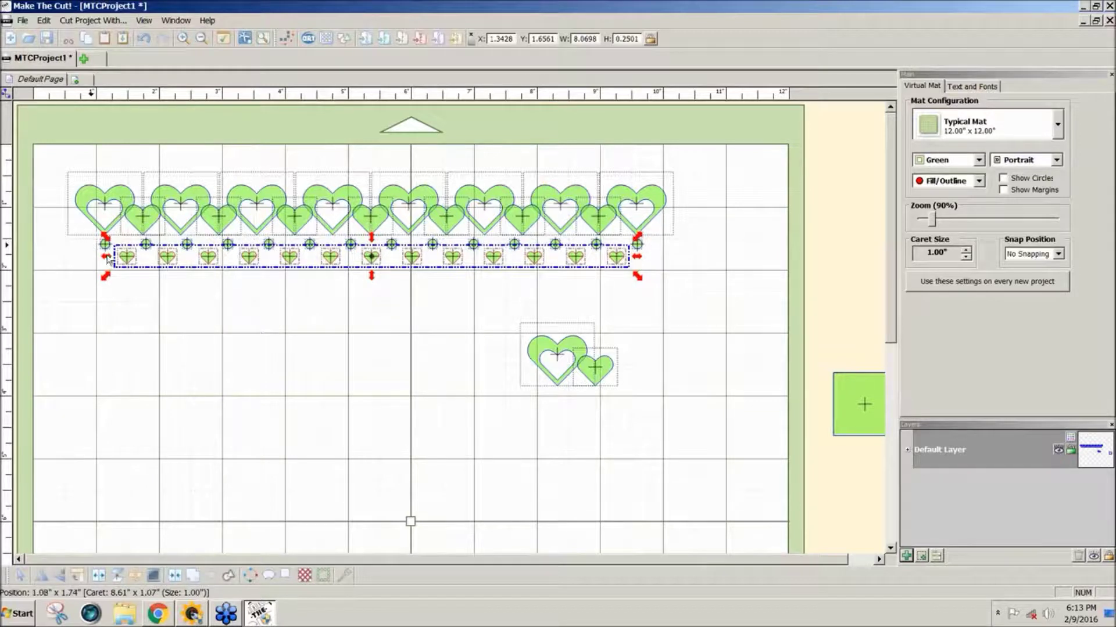
{"action": "left_click", "coordinate": [257, 277]}
Step: Place a 1-inch green square at the left end of the dot and heart rows
{"action": "left_click_drag", "start_coordinate": [854, 404], "coordinate": [93, 265]}
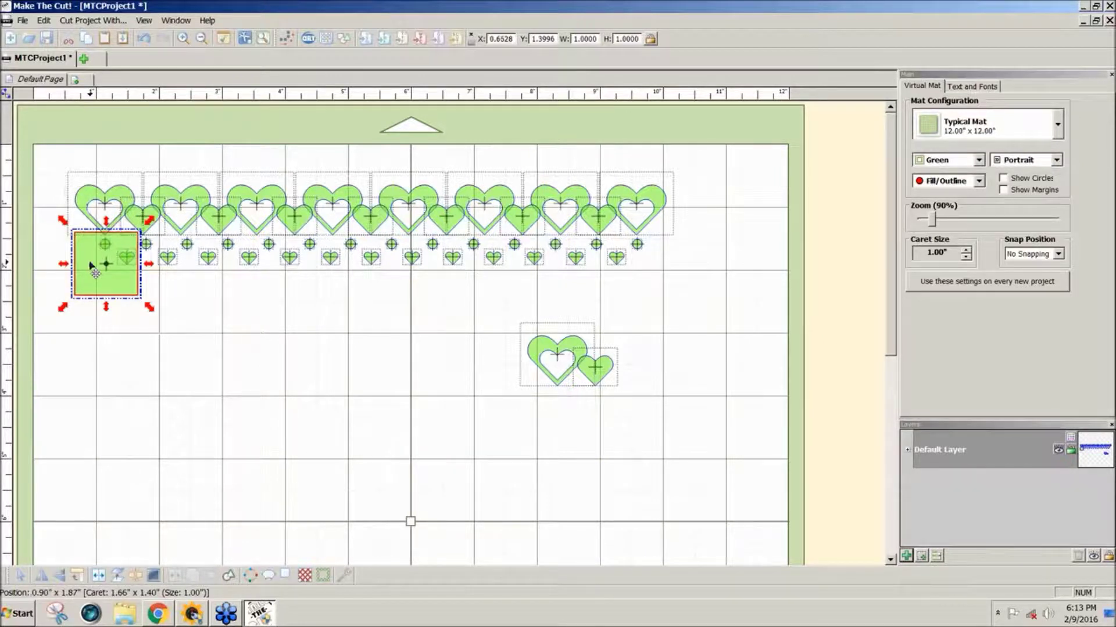
{"action": "left_click_drag", "start_coordinate": [90, 263], "coordinate": [92, 265]}
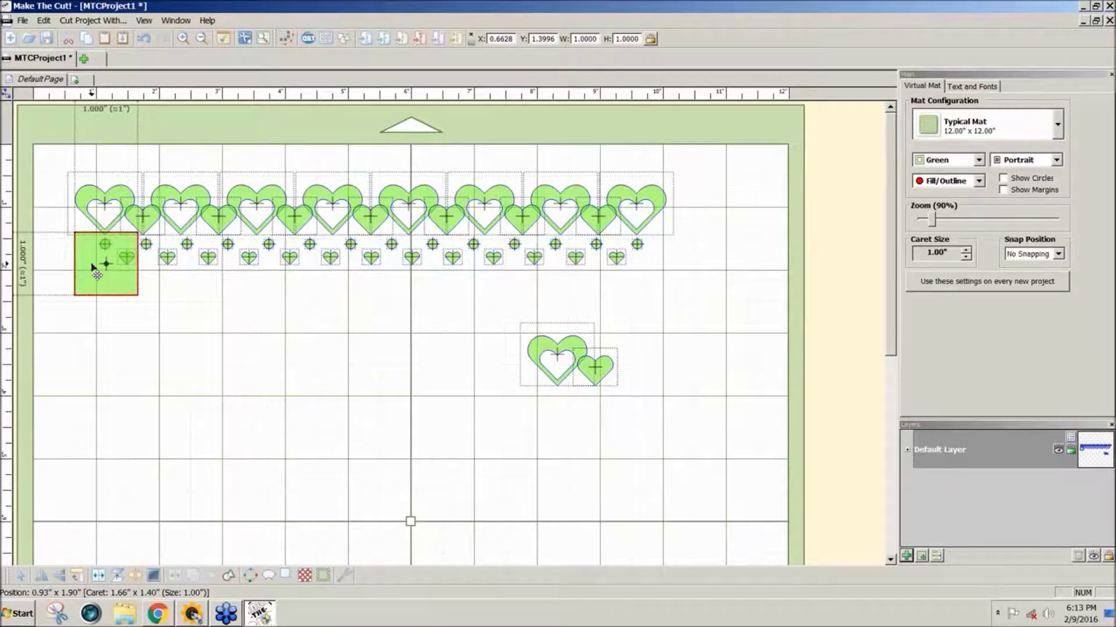
{"action": "left_click_drag", "start_coordinate": [93, 267], "coordinate": [93, 267]}
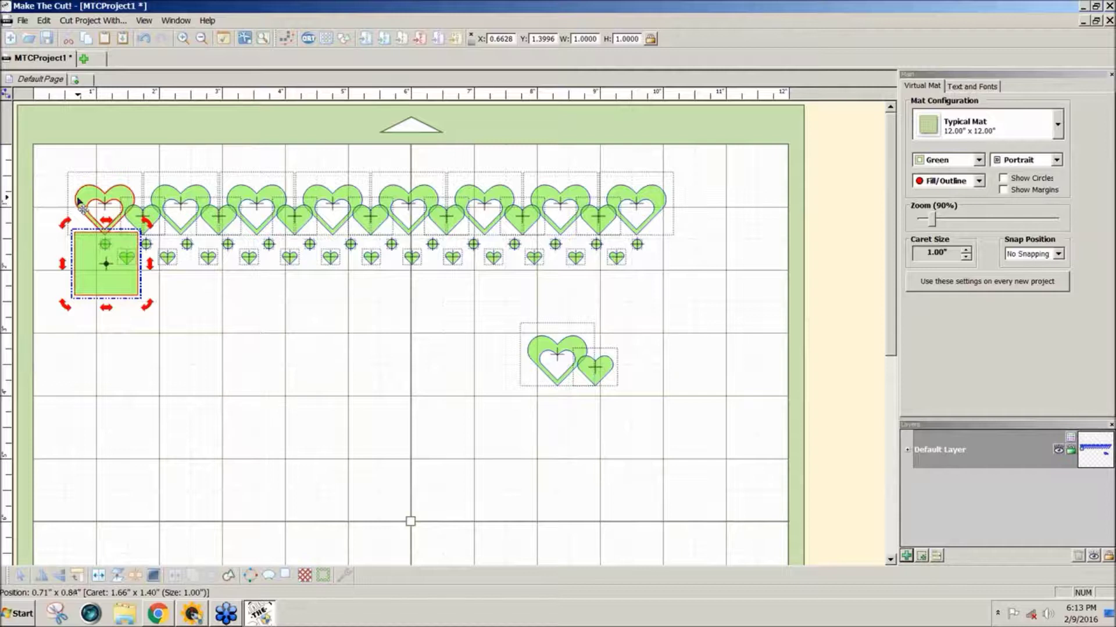
{"action": "left_click", "coordinate": [108, 276]}
{"action": "left_click", "coordinate": [108, 275]}
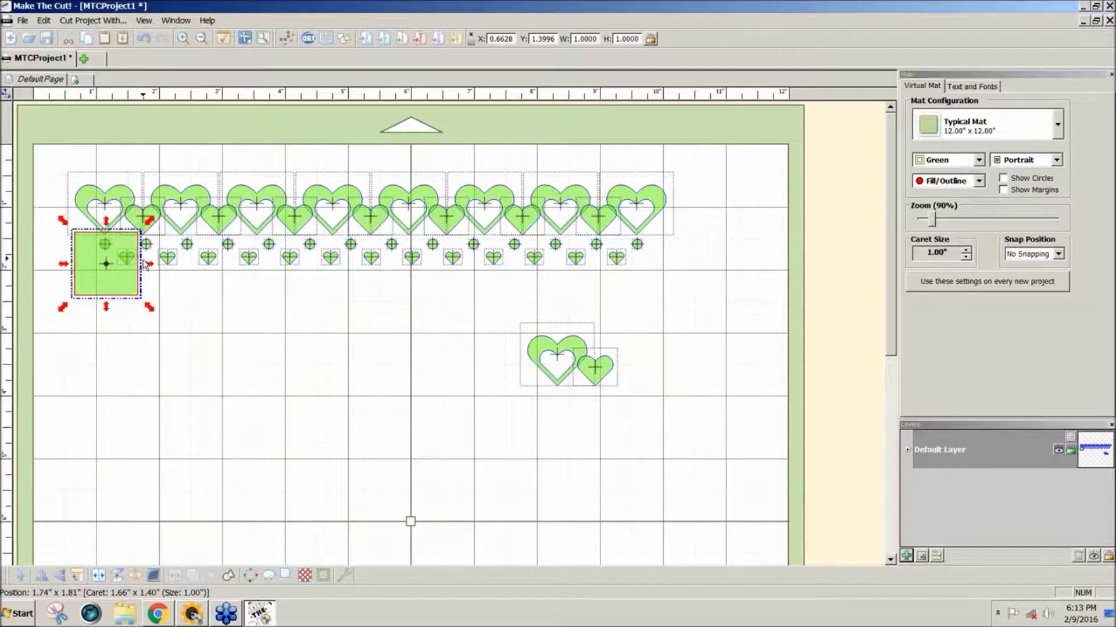
Step: Stretch the square into a 9.38 × 0.58 inch strip behind the rows
{"action": "left_click_drag", "start_coordinate": [106, 309], "coordinate": [111, 289]}
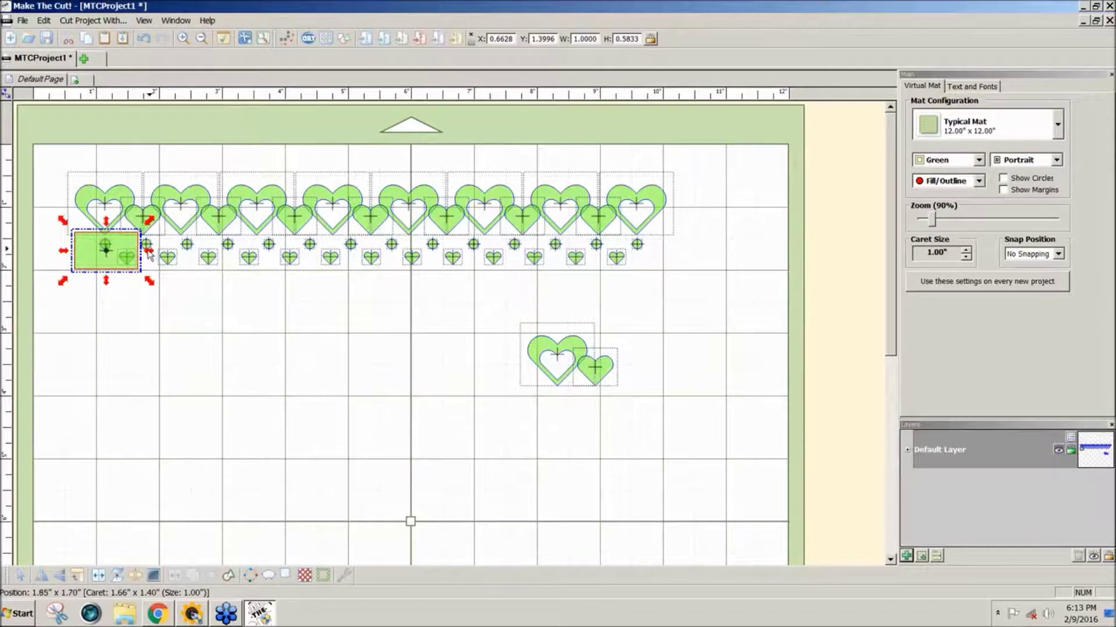
{"action": "left_click_drag", "start_coordinate": [146, 251], "coordinate": [676, 263]}
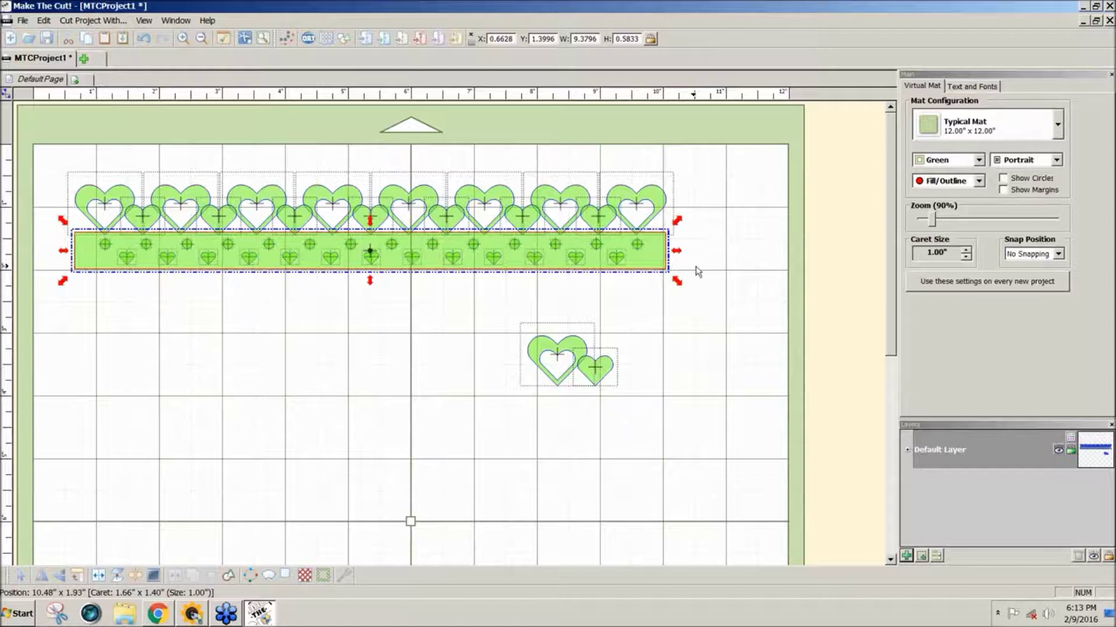
{"action": "left_click", "coordinate": [714, 268]}
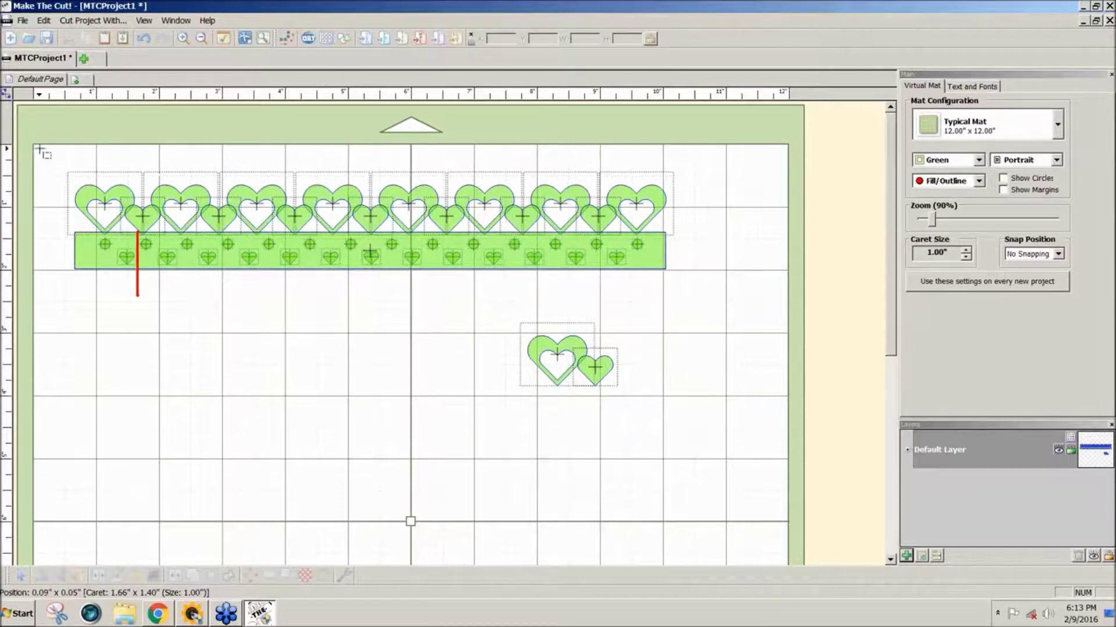
{"action": "left_click_drag", "start_coordinate": [38, 148], "coordinate": [753, 247]}
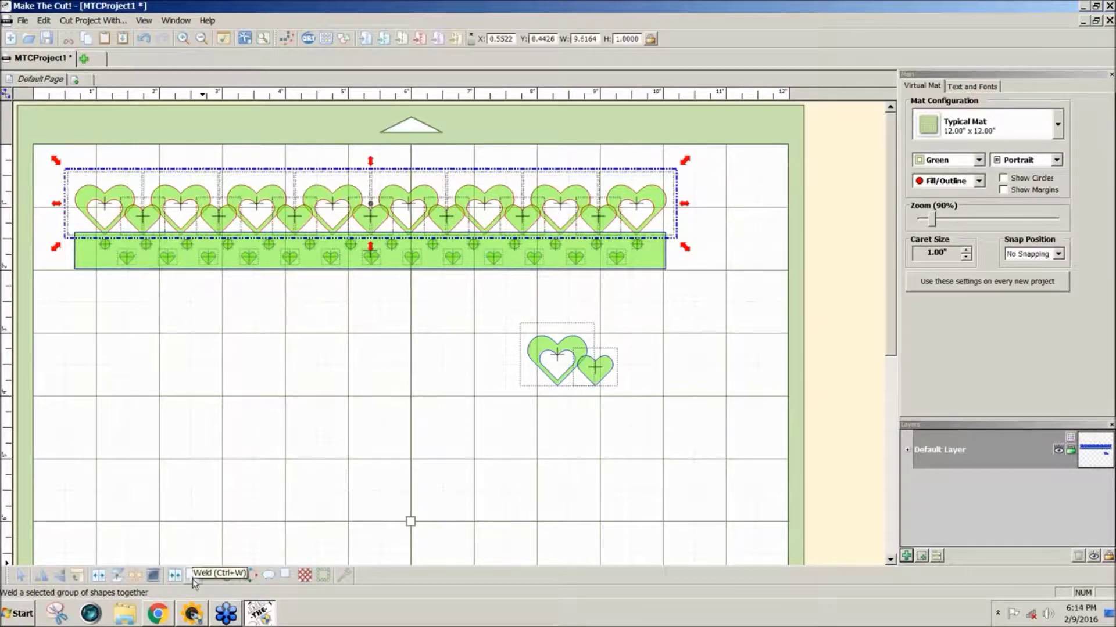
Step: Duplicate the green strip, add a new layer, and temporarily hide the strip
{"action": "left_click", "coordinate": [623, 280]}
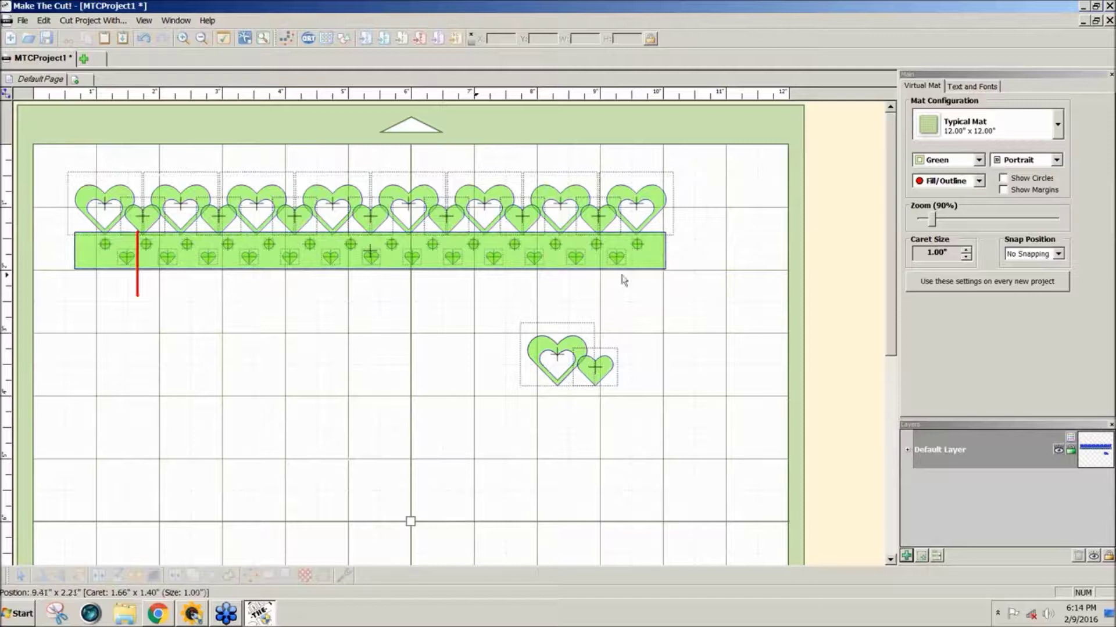
{"action": "left_click_drag", "start_coordinate": [698, 301], "coordinate": [606, 238]}
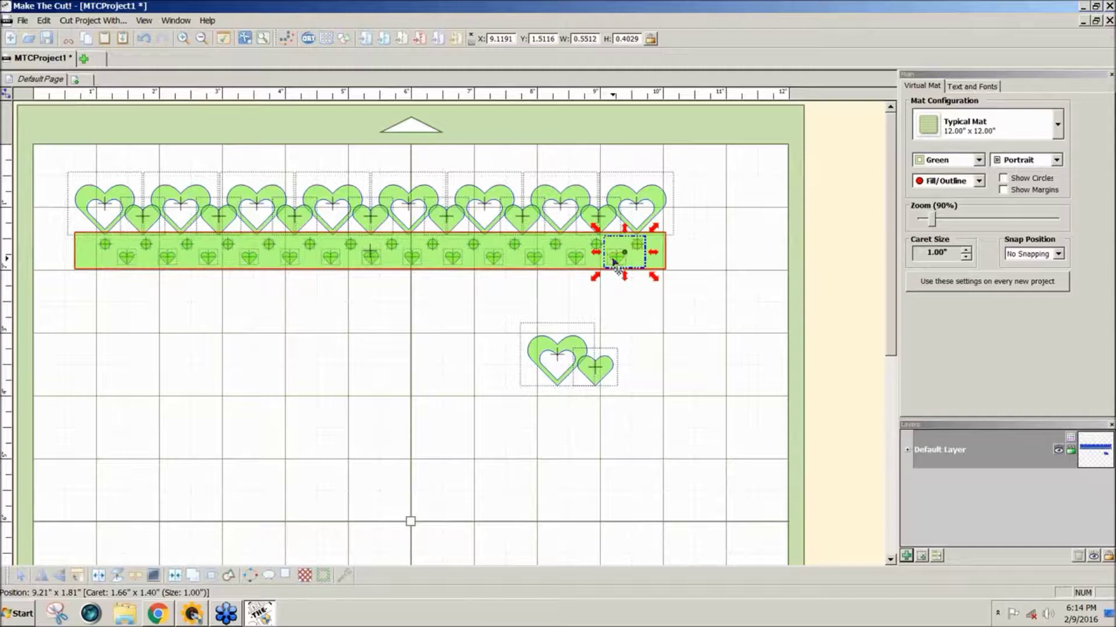
{"action": "left_click", "coordinate": [614, 262]}
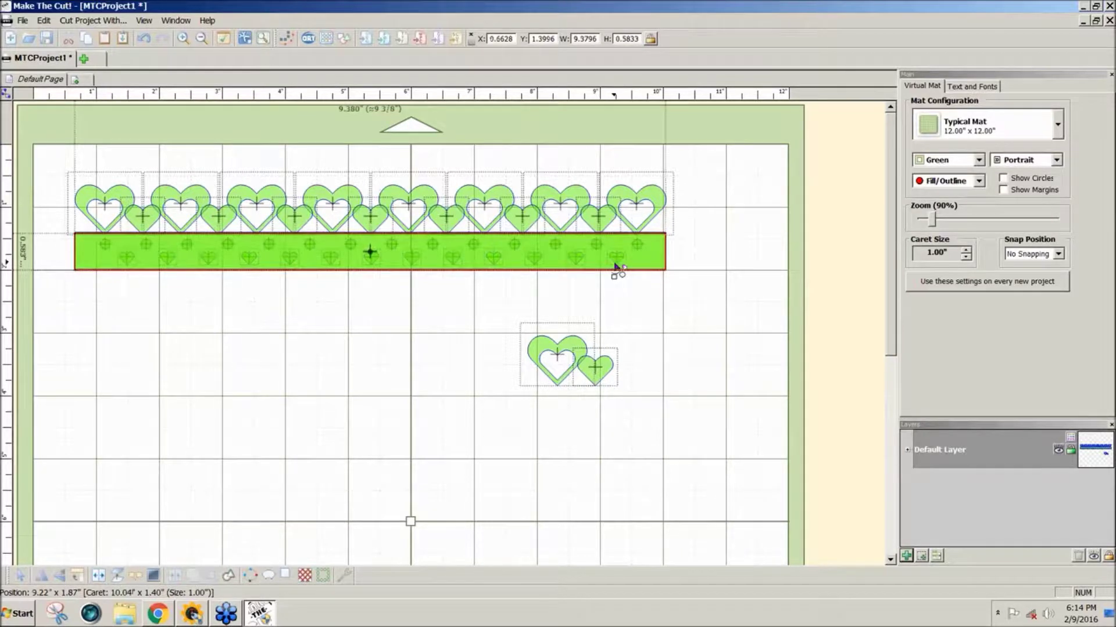
{"action": "key", "text": "ctrl+d"}
{"action": "left_click", "coordinate": [662, 273]}
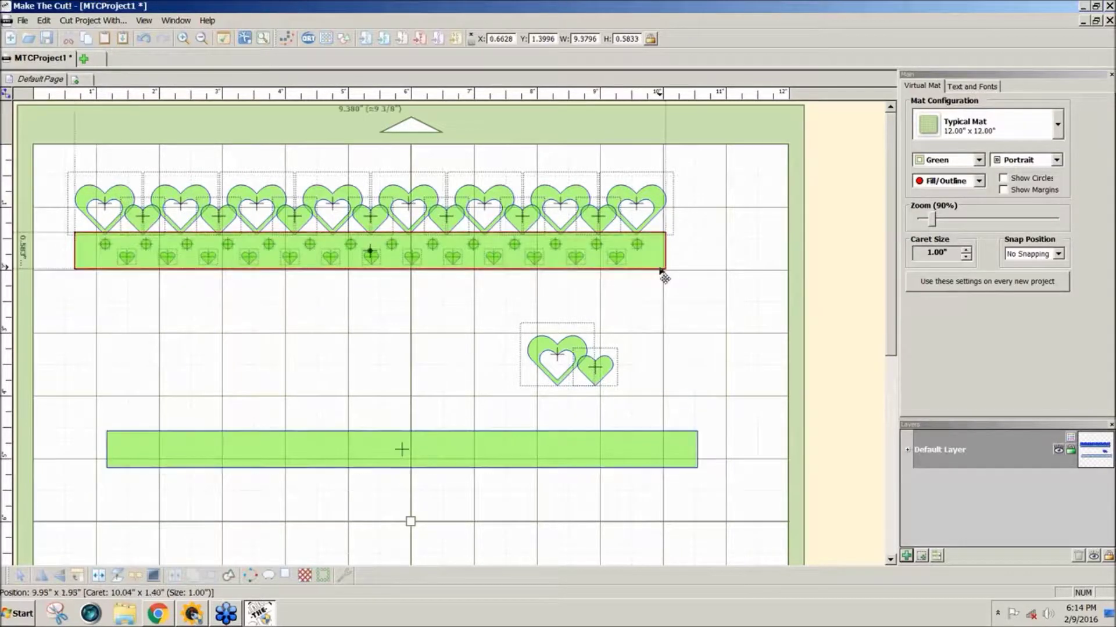
{"action": "left_click", "coordinate": [922, 556]}
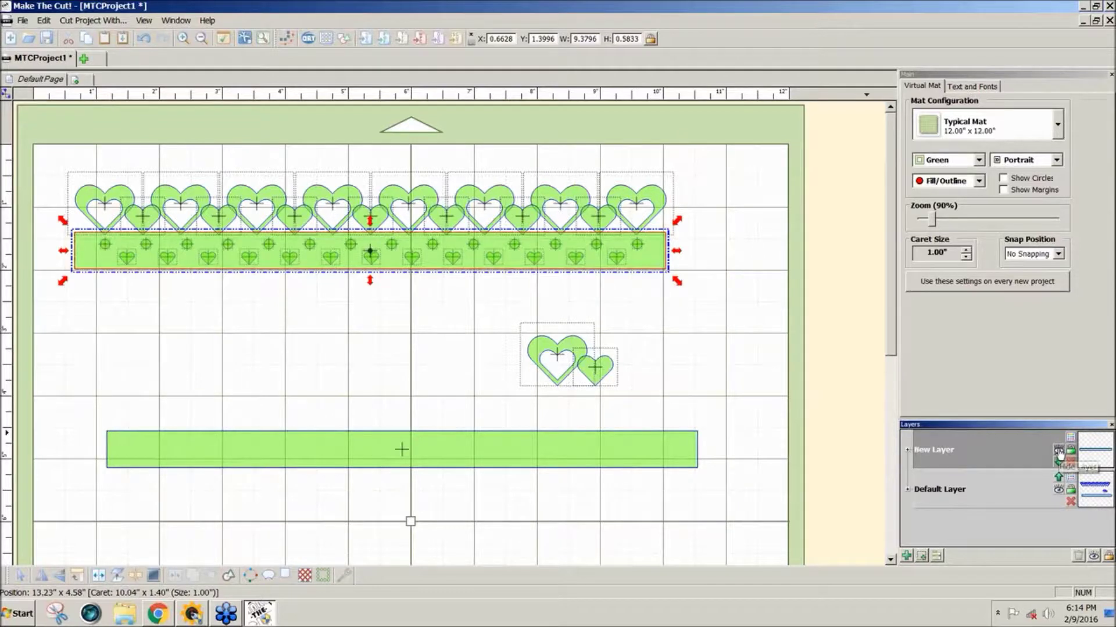
{"action": "left_click", "coordinate": [1058, 451]}
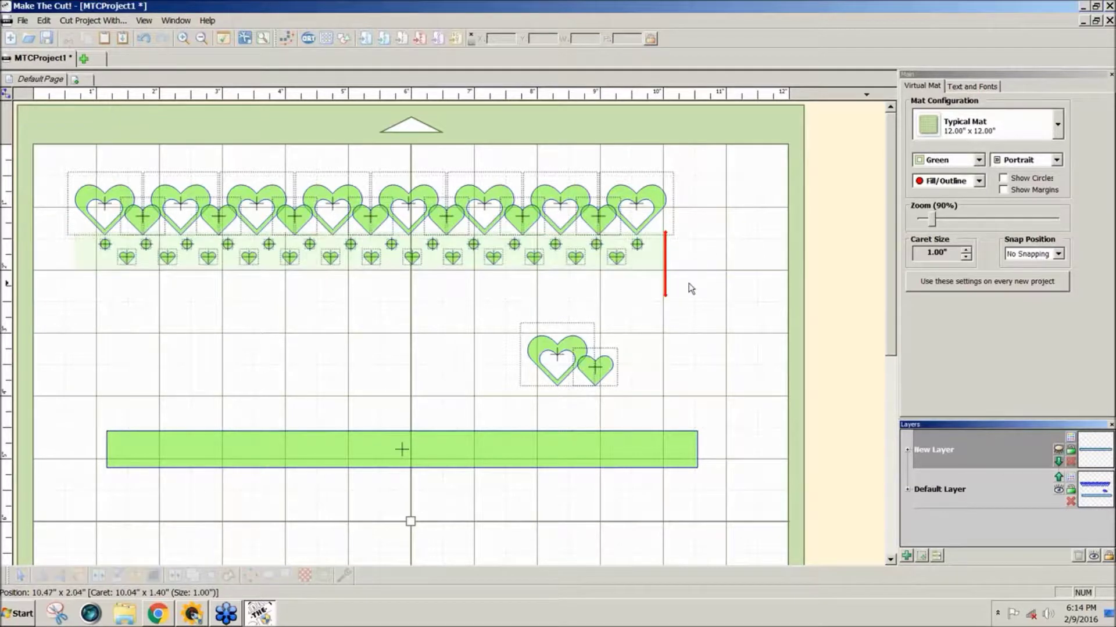
Step: Move the loose two-heart group and the spare strip off the mat's right edge
{"action": "left_click_drag", "start_coordinate": [676, 235], "coordinate": [802, 401]}
{"action": "left_click_drag", "start_coordinate": [580, 314], "coordinate": [660, 411]}
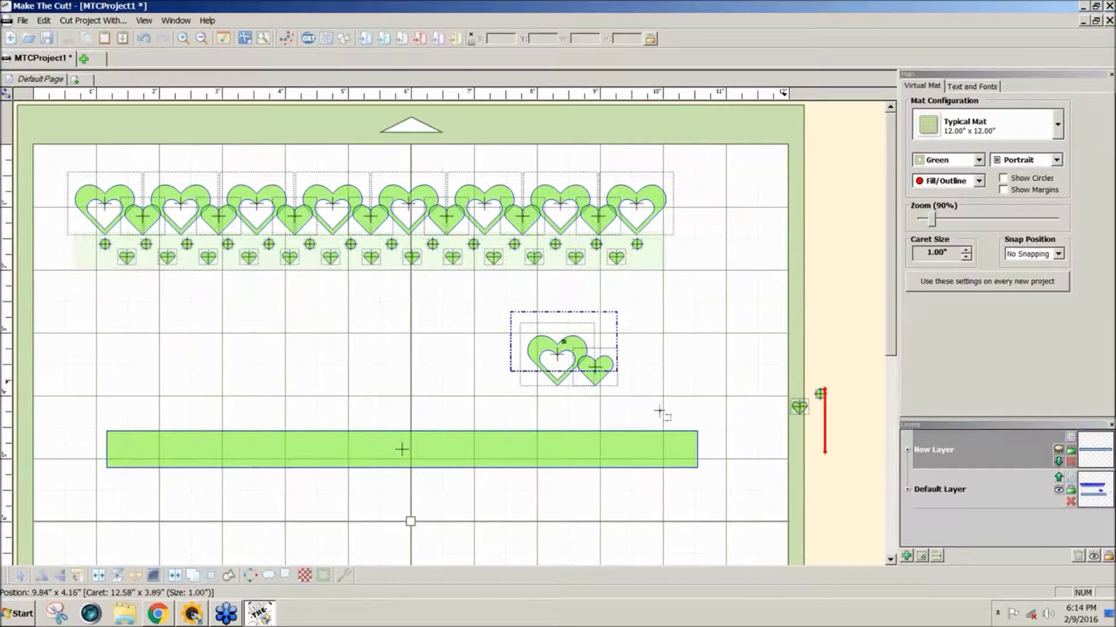
{"action": "left_click_drag", "start_coordinate": [591, 368], "coordinate": [884, 465]}
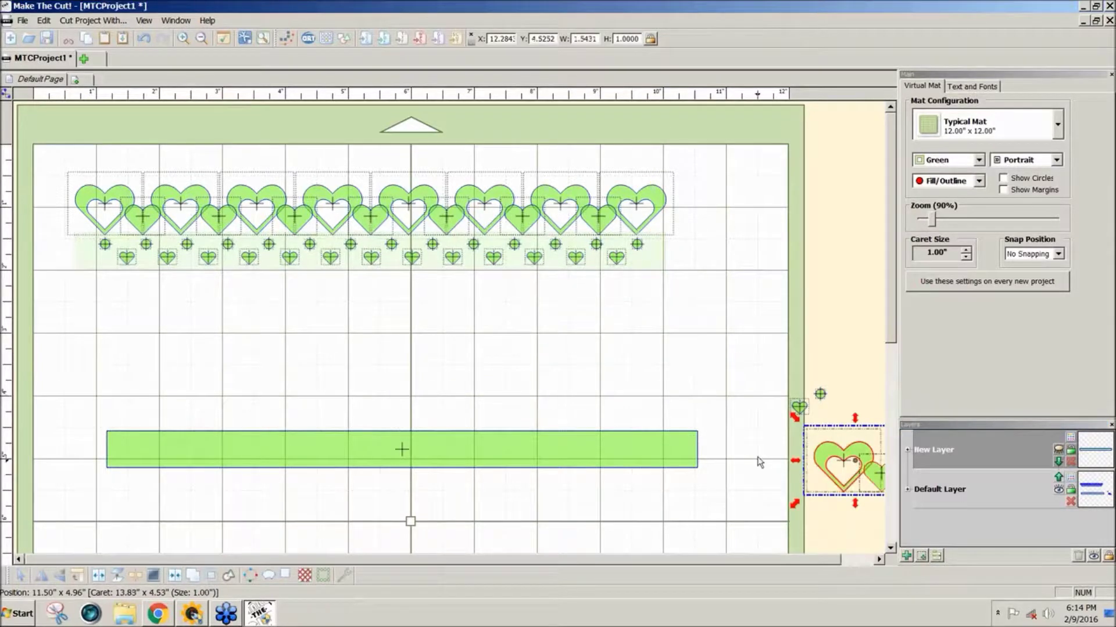
{"action": "left_click", "coordinate": [1059, 451]}
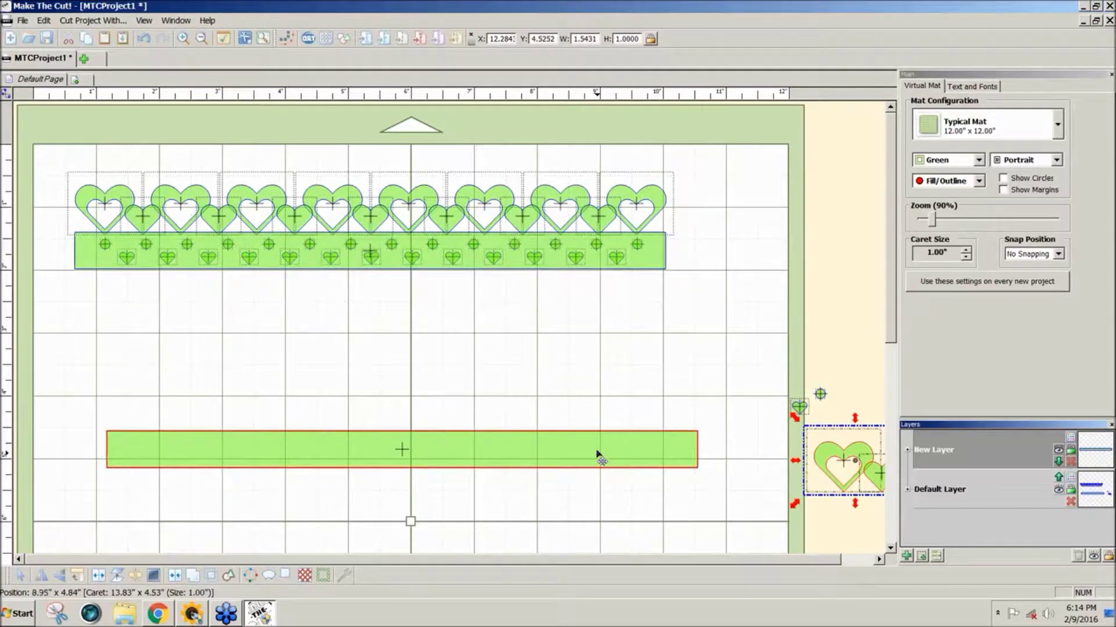
{"action": "left_click_drag", "start_coordinate": [653, 451], "coordinate": [816, 531]}
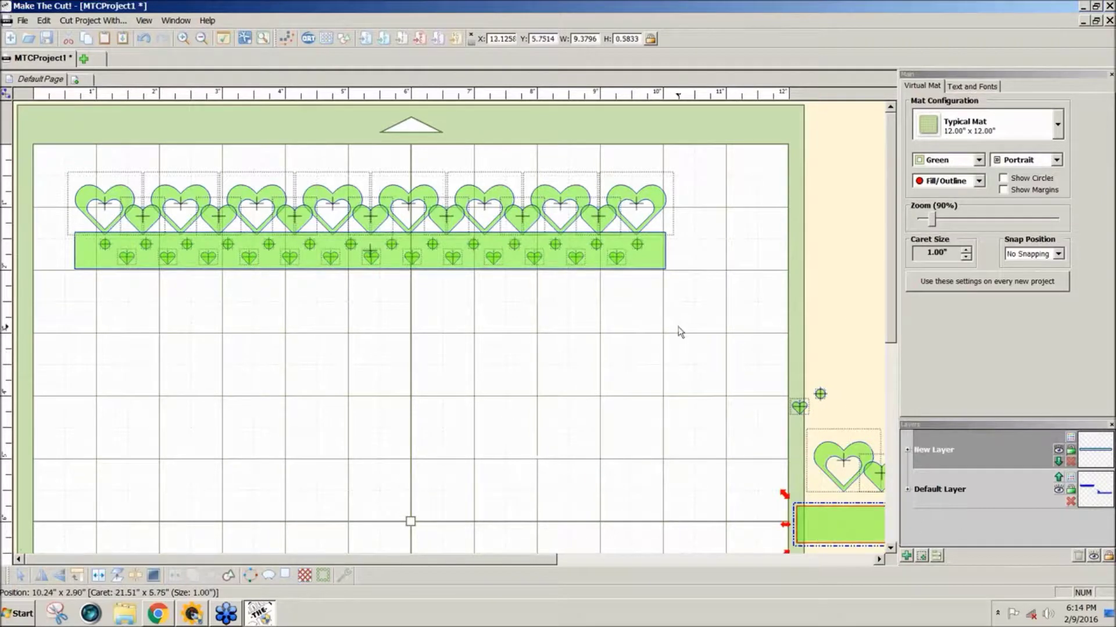
{"action": "left_click", "coordinate": [96, 181]}
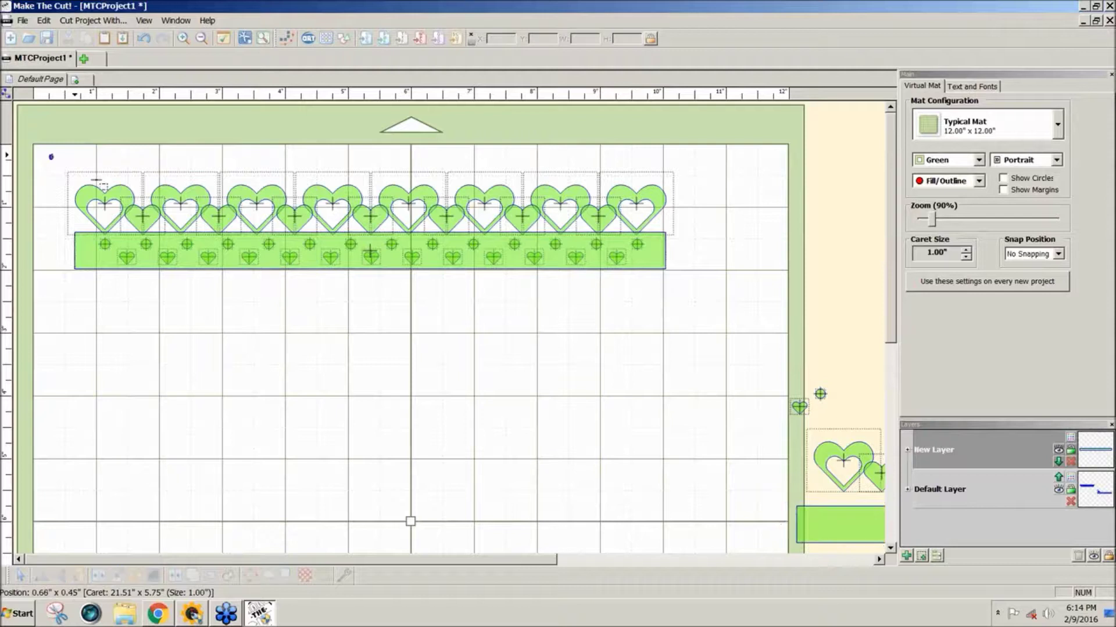
{"action": "left_click_drag", "start_coordinate": [51, 157], "coordinate": [797, 255]}
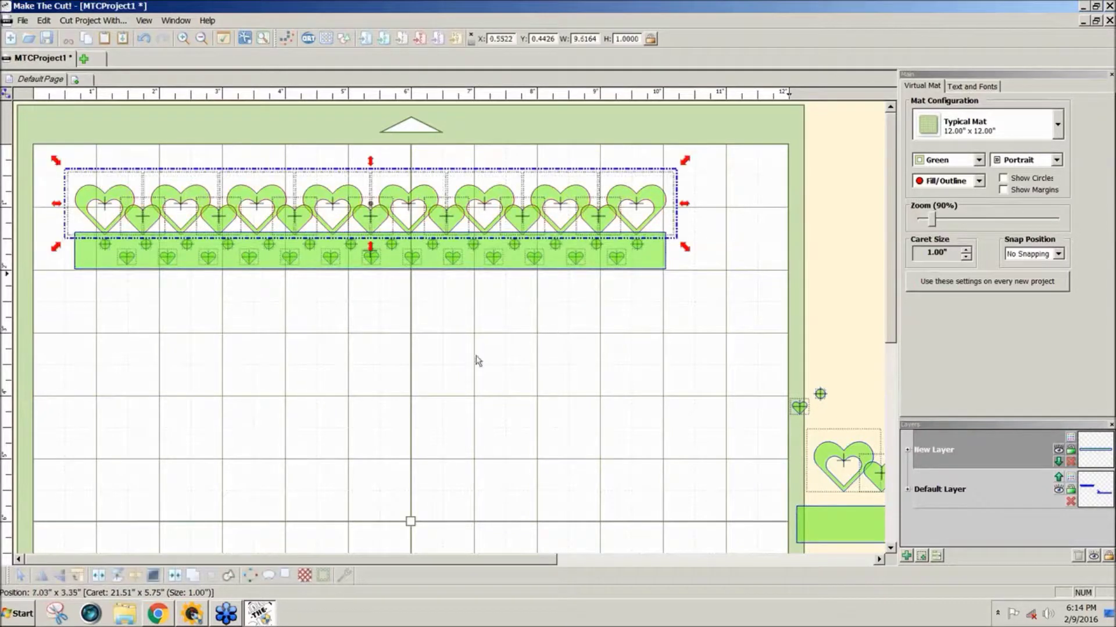
Step: Weld the scalloped hearts onto the strip, then Join to cut out dots and small hearts
{"action": "left_click", "coordinate": [194, 580]}
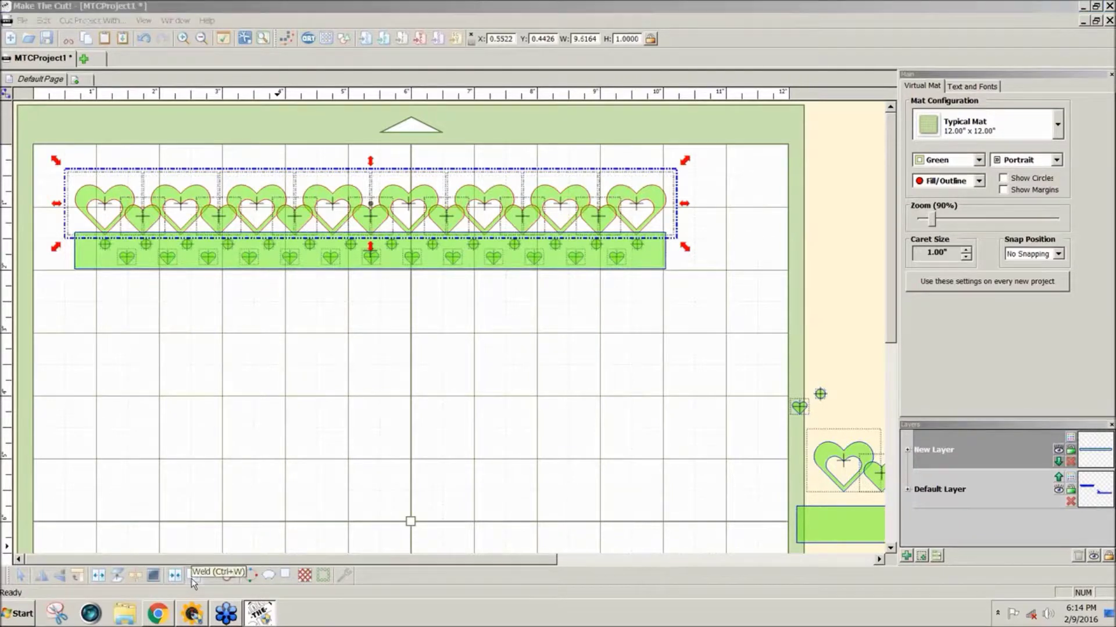
{"action": "left_click", "coordinate": [262, 267], "text": "shift"}
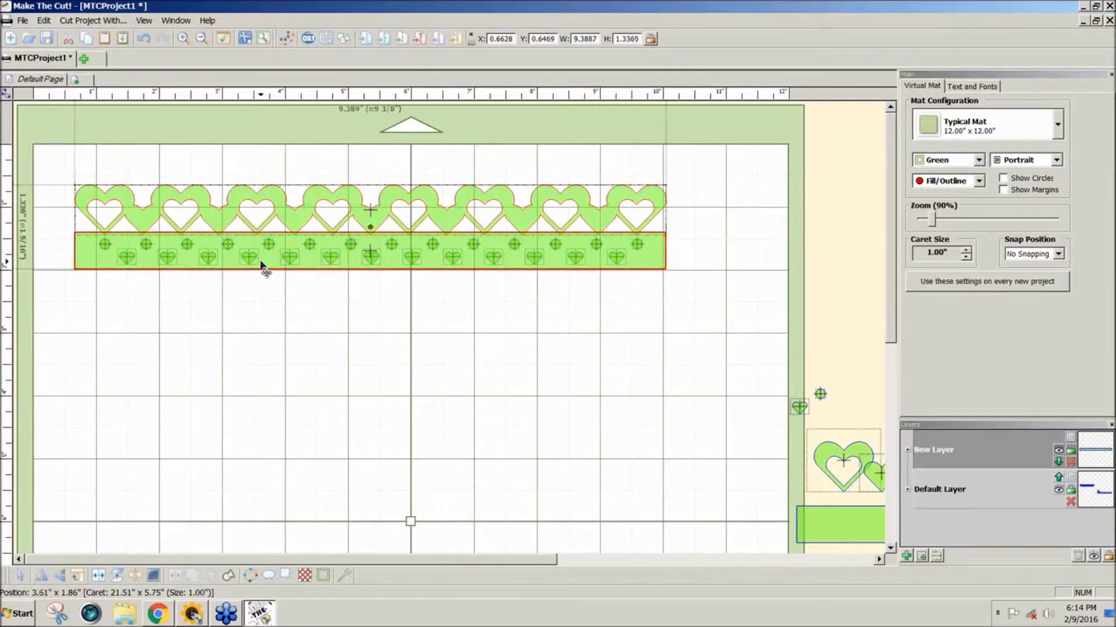
{"action": "left_click", "coordinate": [191, 576]}
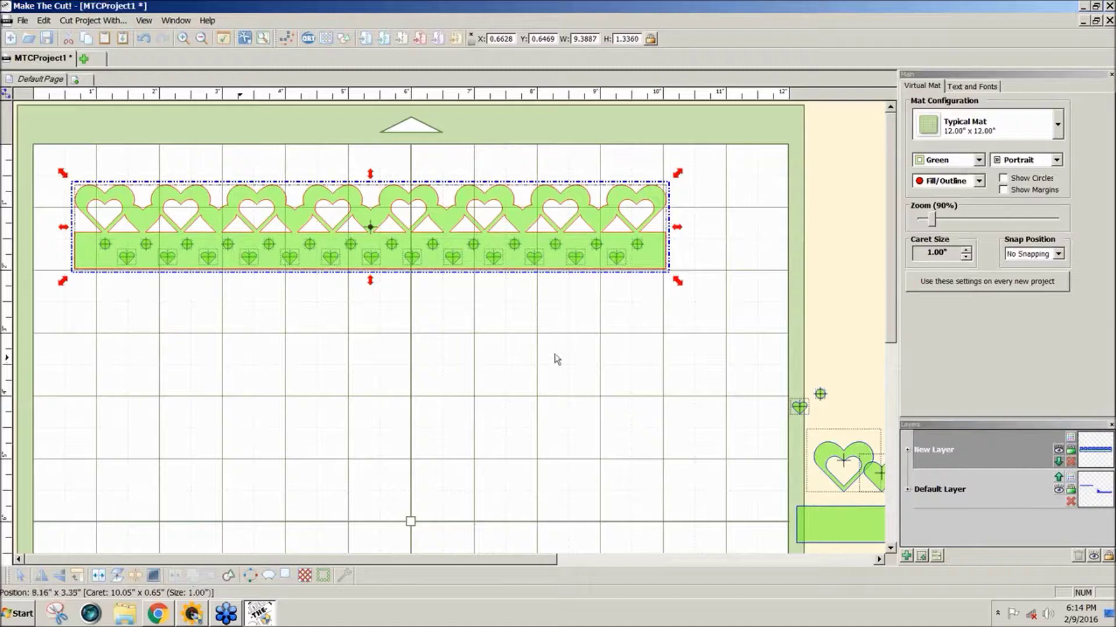
{"action": "left_click_drag", "start_coordinate": [705, 300], "coordinate": [45, 150]}
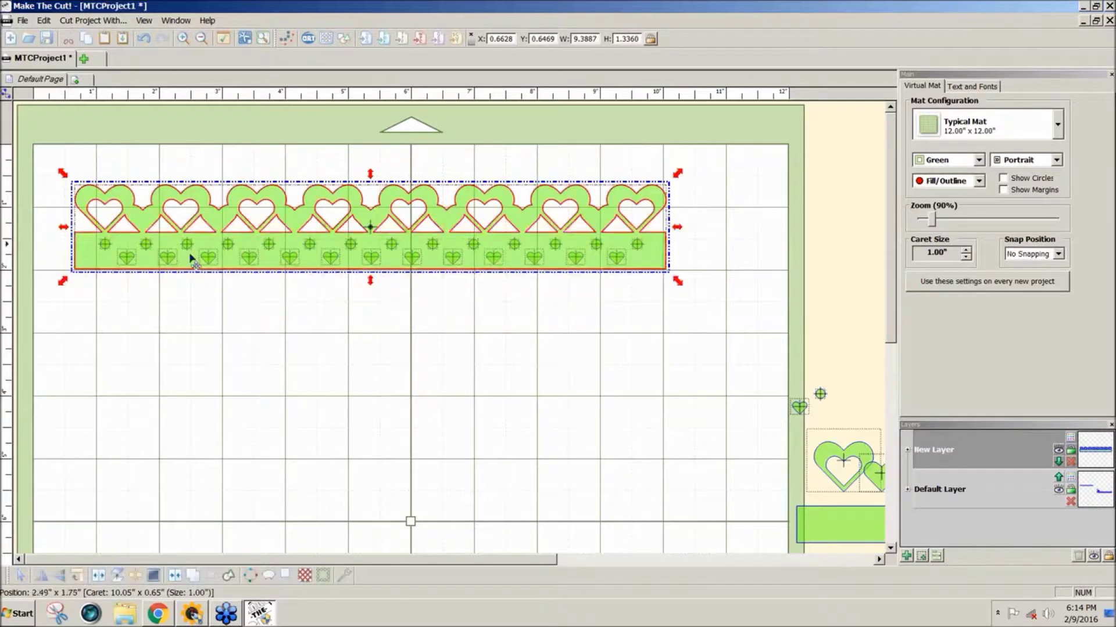
{"action": "left_click", "coordinate": [173, 578]}
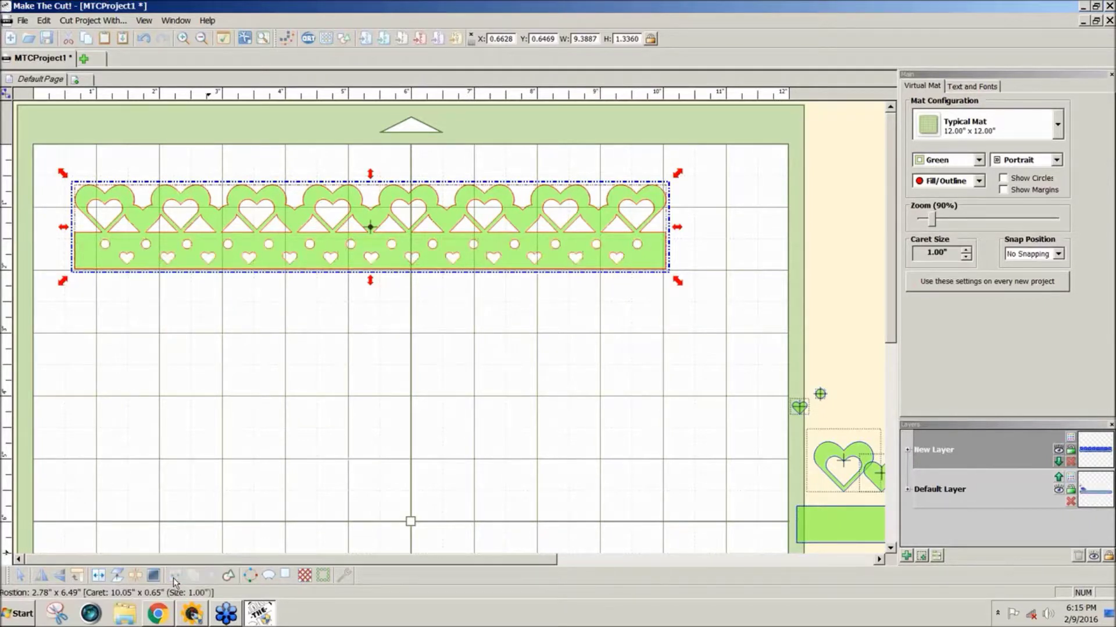
Step: Search the online Gallery for 'edges' with results sorted Descending
{"action": "left_click", "coordinate": [329, 41]}
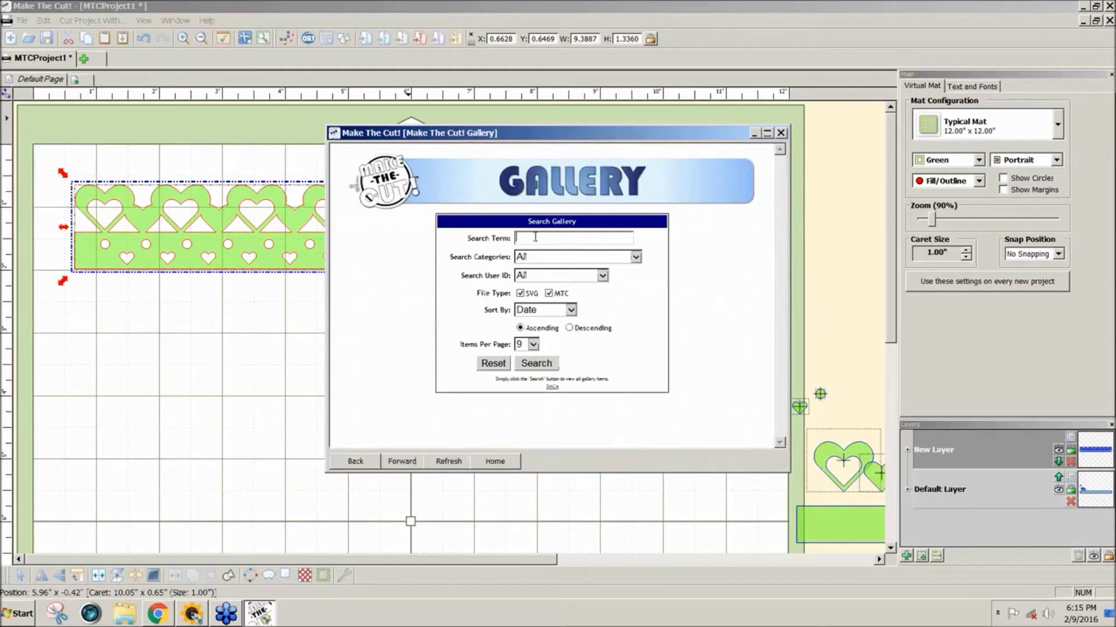
{"action": "type", "text": "ges"}
{"action": "left_click", "coordinate": [569, 329]}
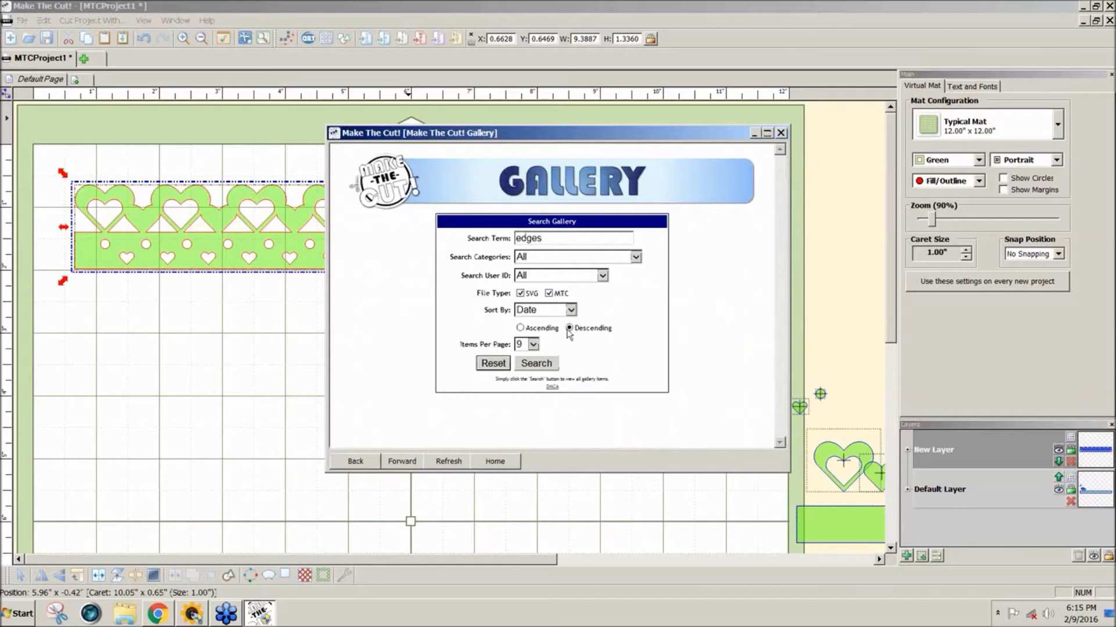
{"action": "left_click", "coordinate": [537, 366]}
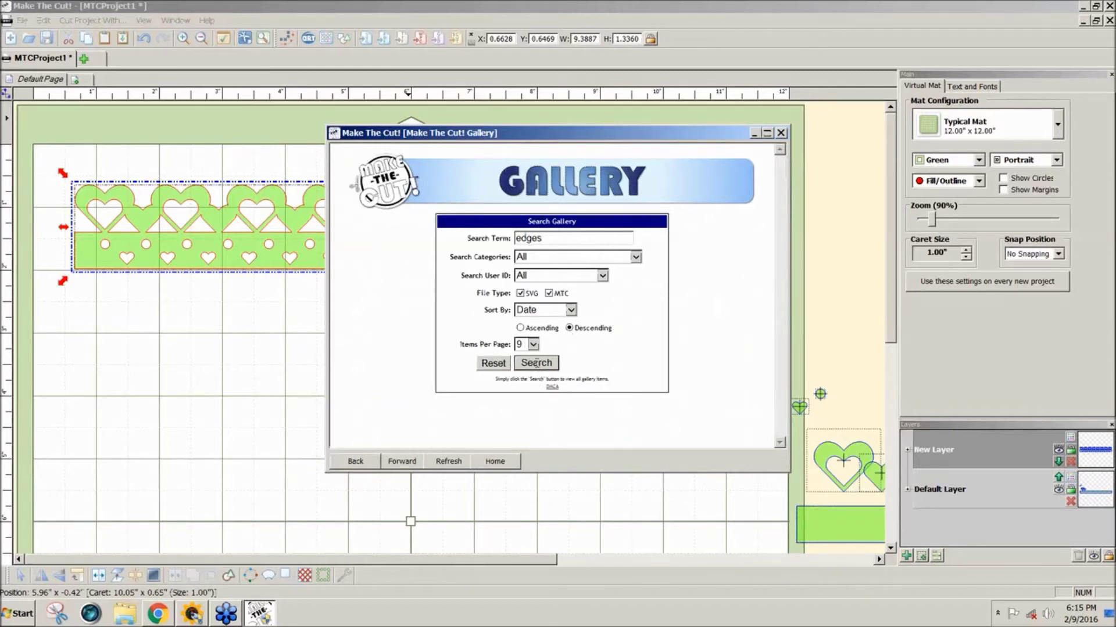
{"action": "scroll", "coordinate": [782, 277], "scroll_direction": "down", "scroll_amount": 1}
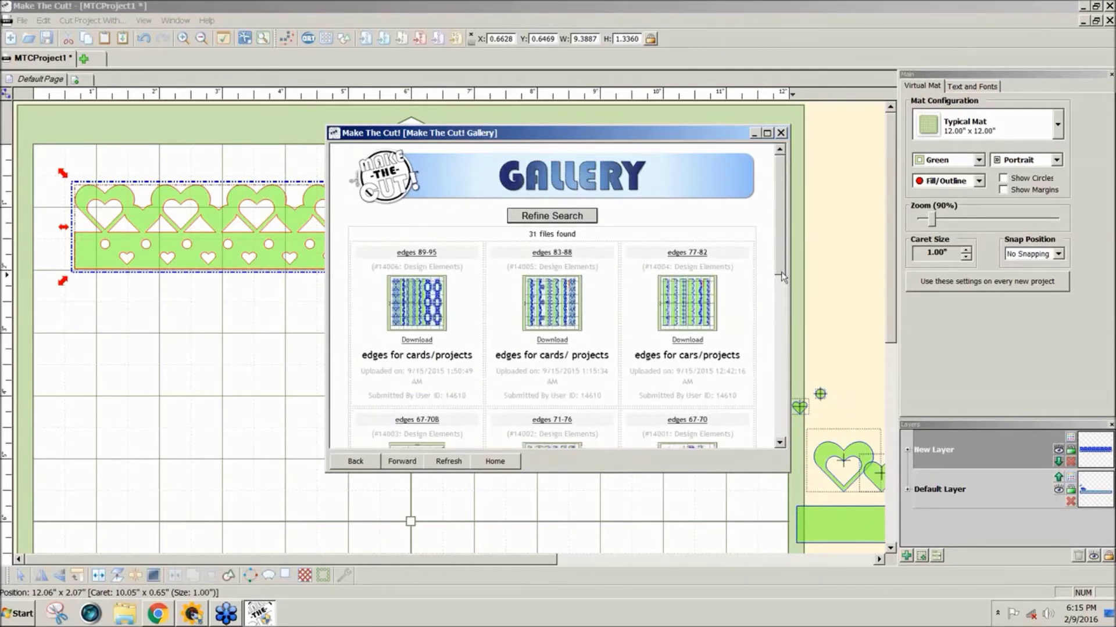
{"action": "scroll", "coordinate": [783, 278], "scroll_direction": "down", "scroll_amount": 10}
{"action": "scroll", "coordinate": [795, 271], "scroll_direction": "up", "scroll_amount": 10}
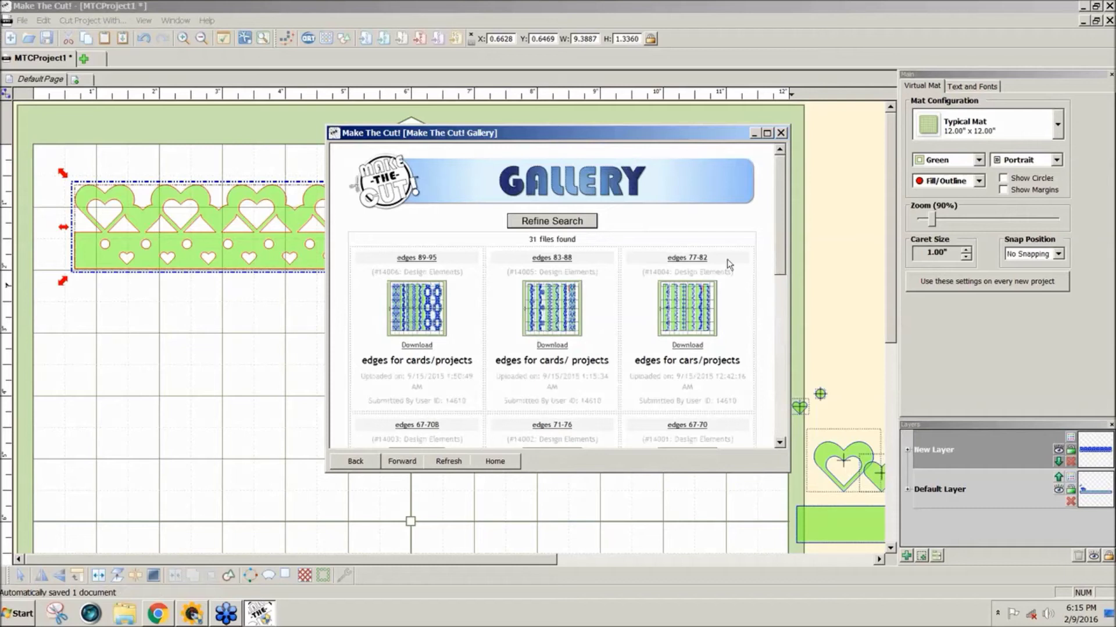
Step: Refine the Gallery search term to 'borders' and run it
{"action": "left_click", "coordinate": [568, 224]}
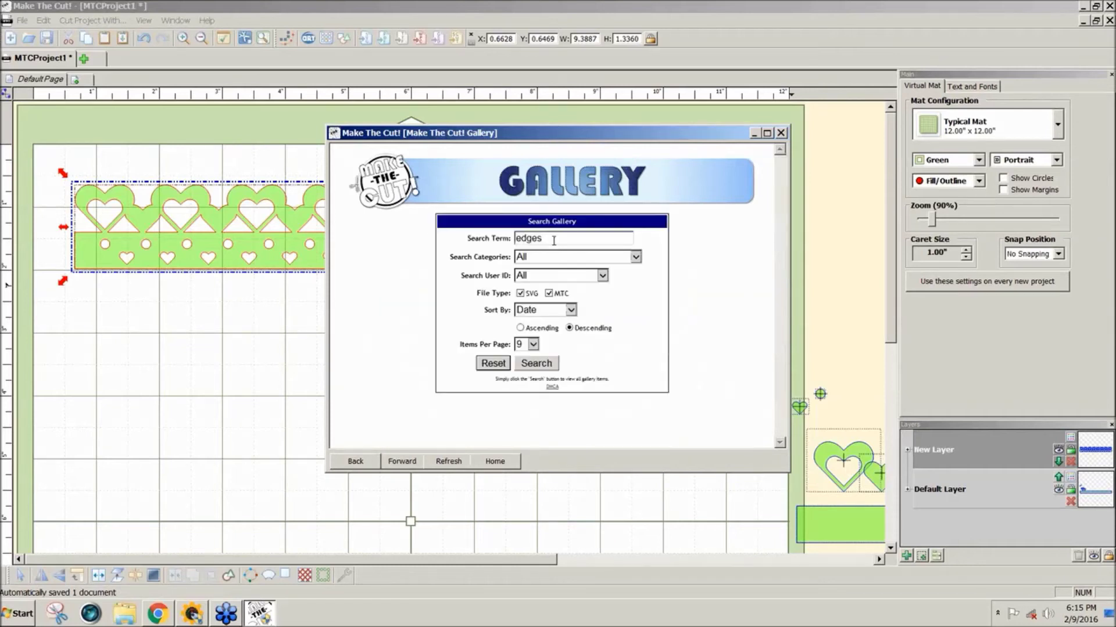
{"action": "double_click", "coordinate": [554, 240]}
{"action": "type", "text": "borders"}
{"action": "left_click", "coordinate": [545, 365]}
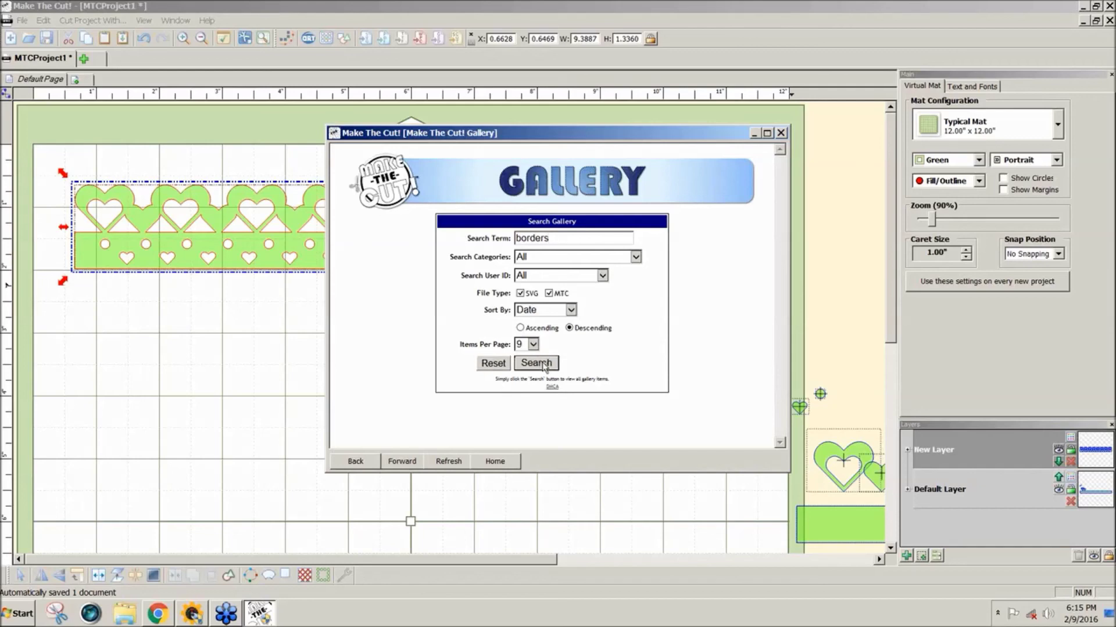